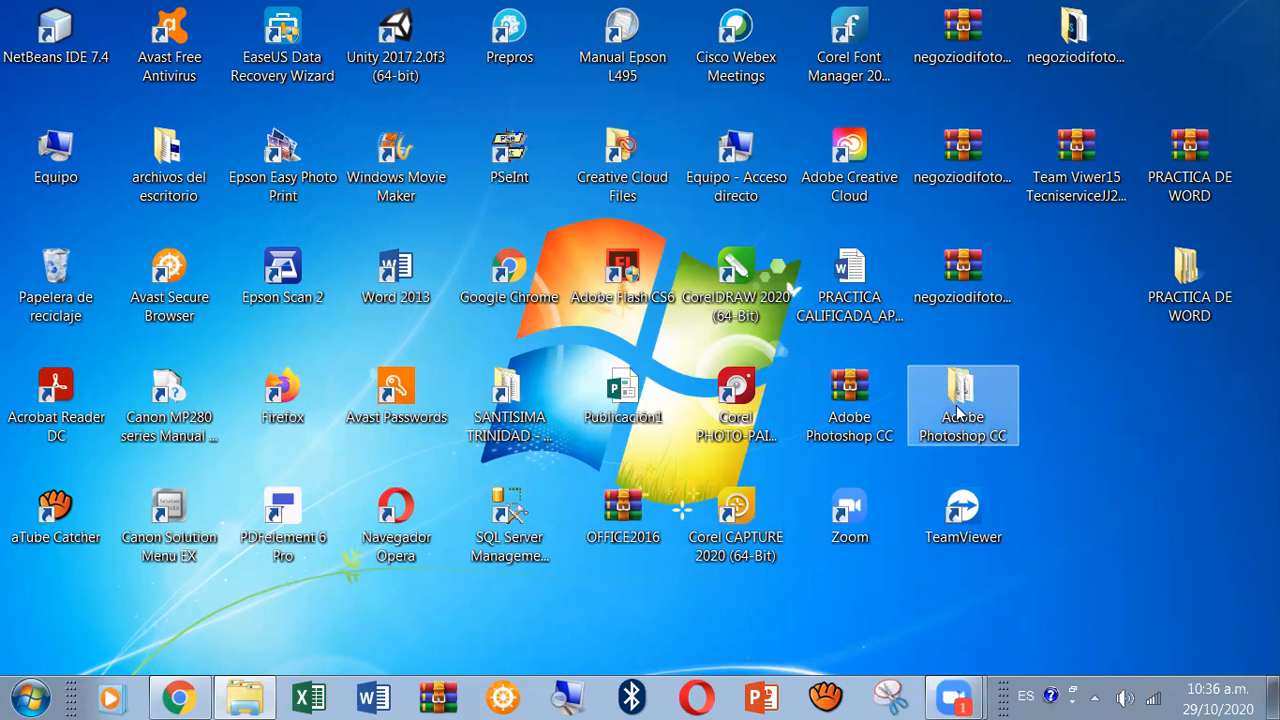
Launch Photoshop from the Adobe Photoshop CC folder on the desktop and minimize the folder window.
double_click(956, 410)
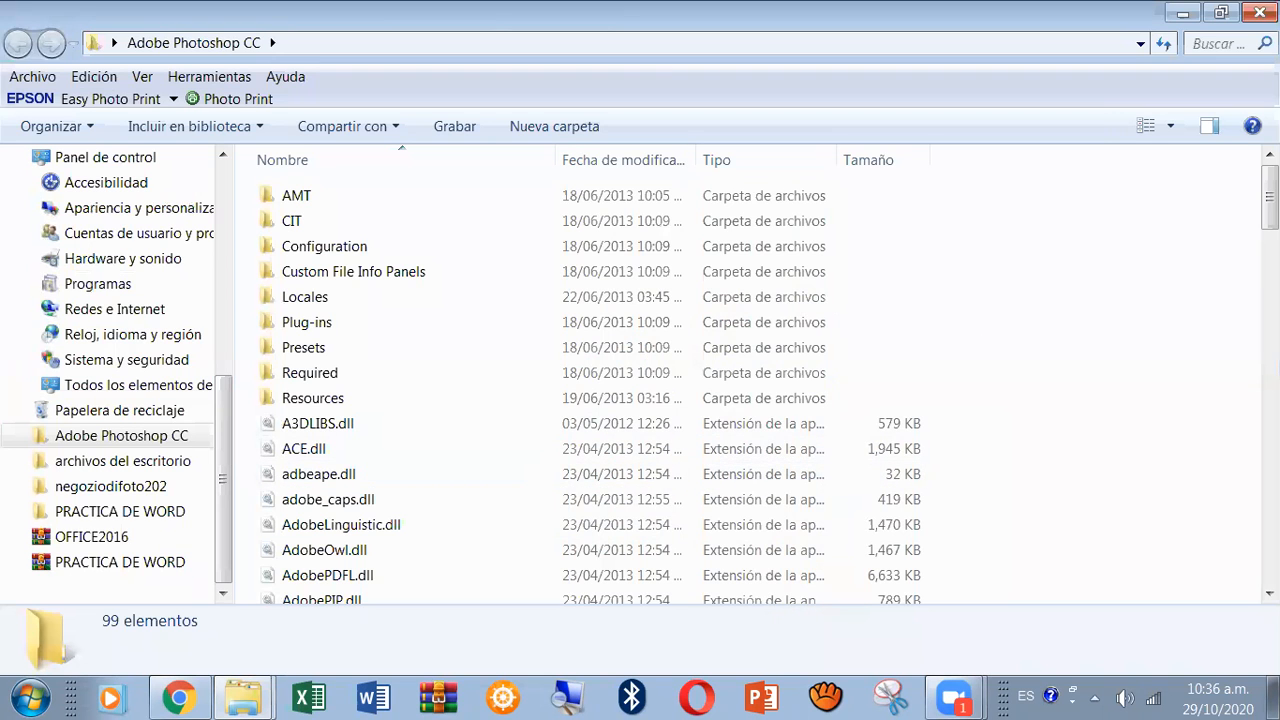
drag(1269, 197, 1269, 502)
click(342, 394)
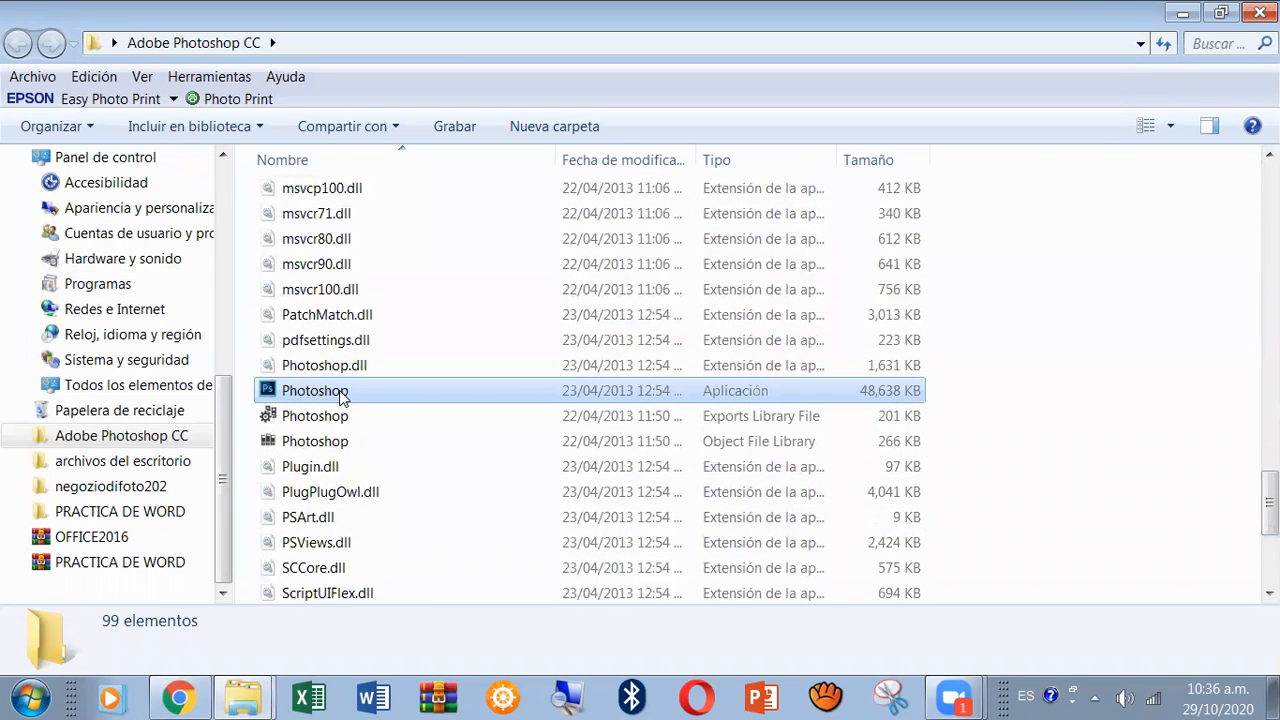
double_click(342, 394)
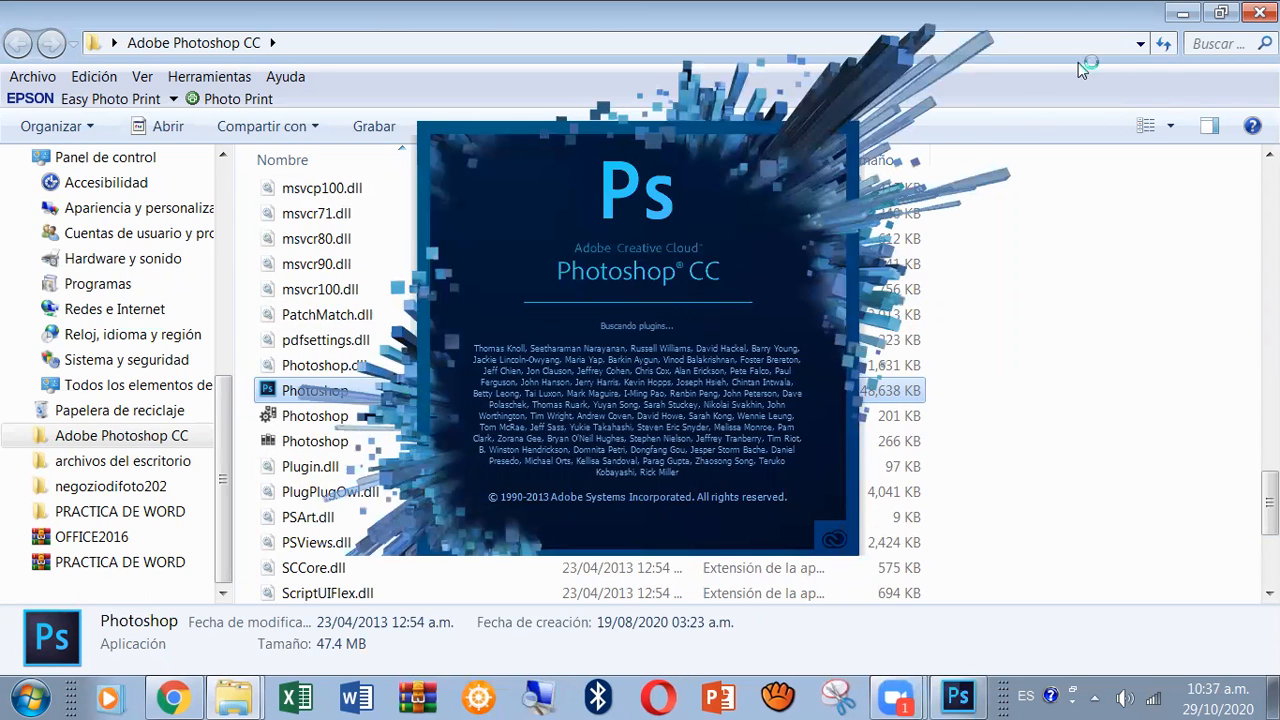
click(1180, 19)
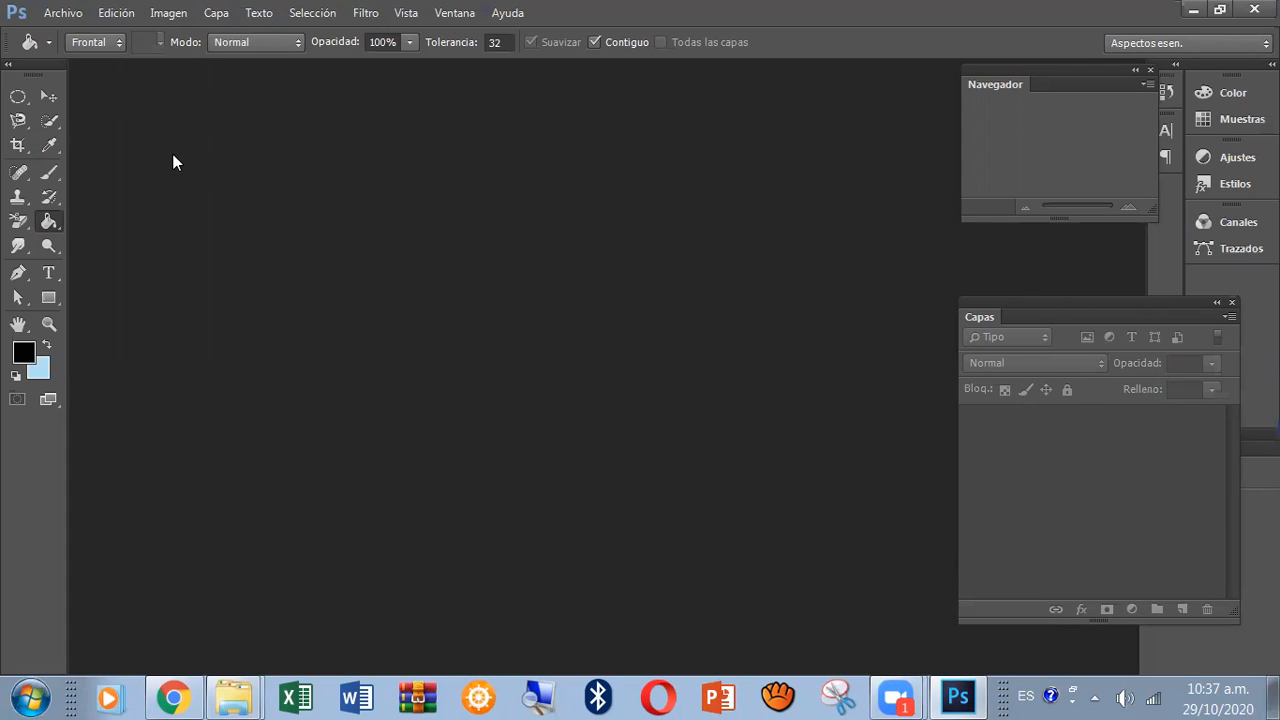
Create a new 600 × 700 pixel document named EJEMPLO in RGB colour mode with a white background.
click(60, 17)
click(80, 37)
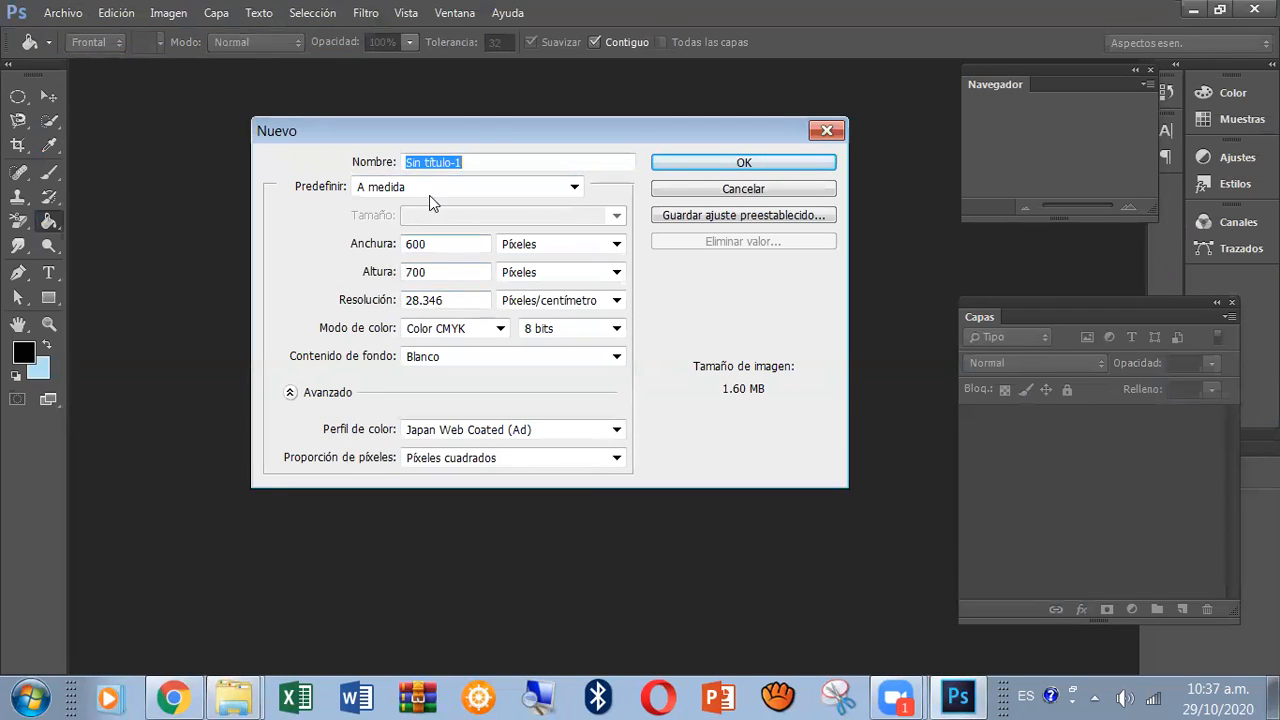
click(485, 164)
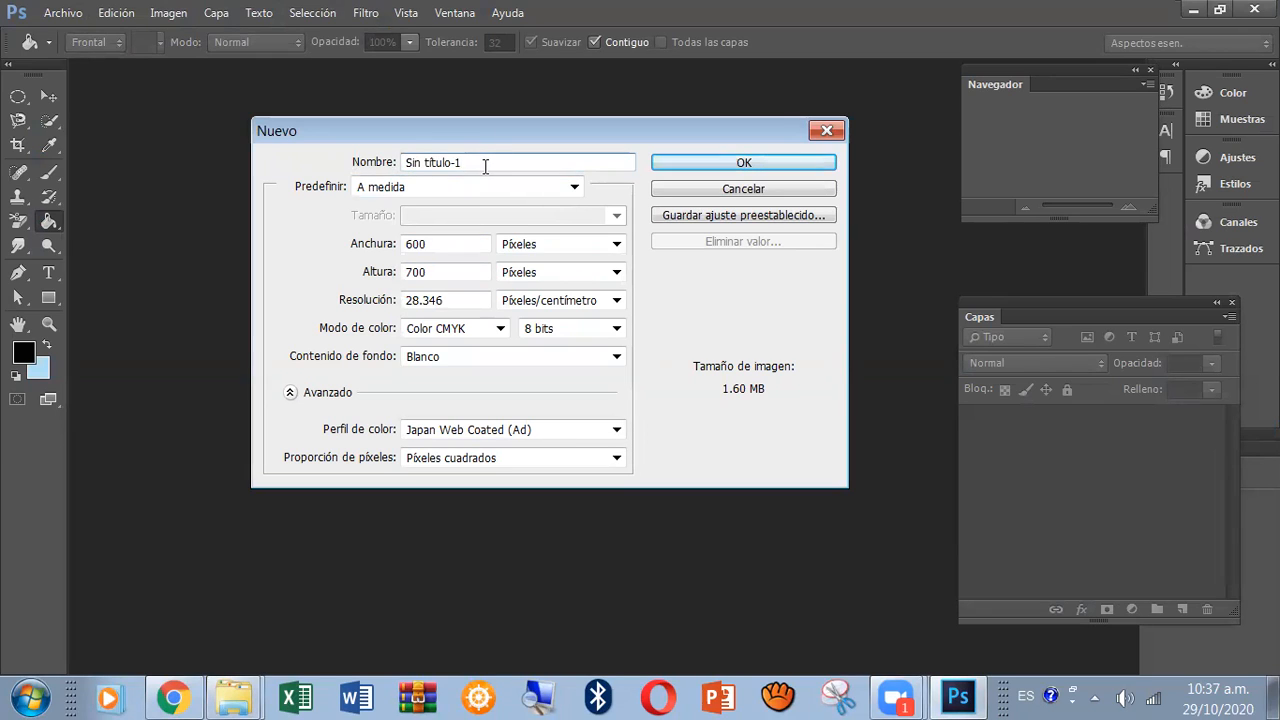
key(BackSpace)
key(BackSpace)
key(BackSpace)
key(BackSpace)
key(BackSpace)
key(BackSpace)
key(BackSpace)
key(BackSpace)
key(BackSpace)
key(BackSpace)
key(BackSpace)
text(EJEMPLO)
click(496, 333)
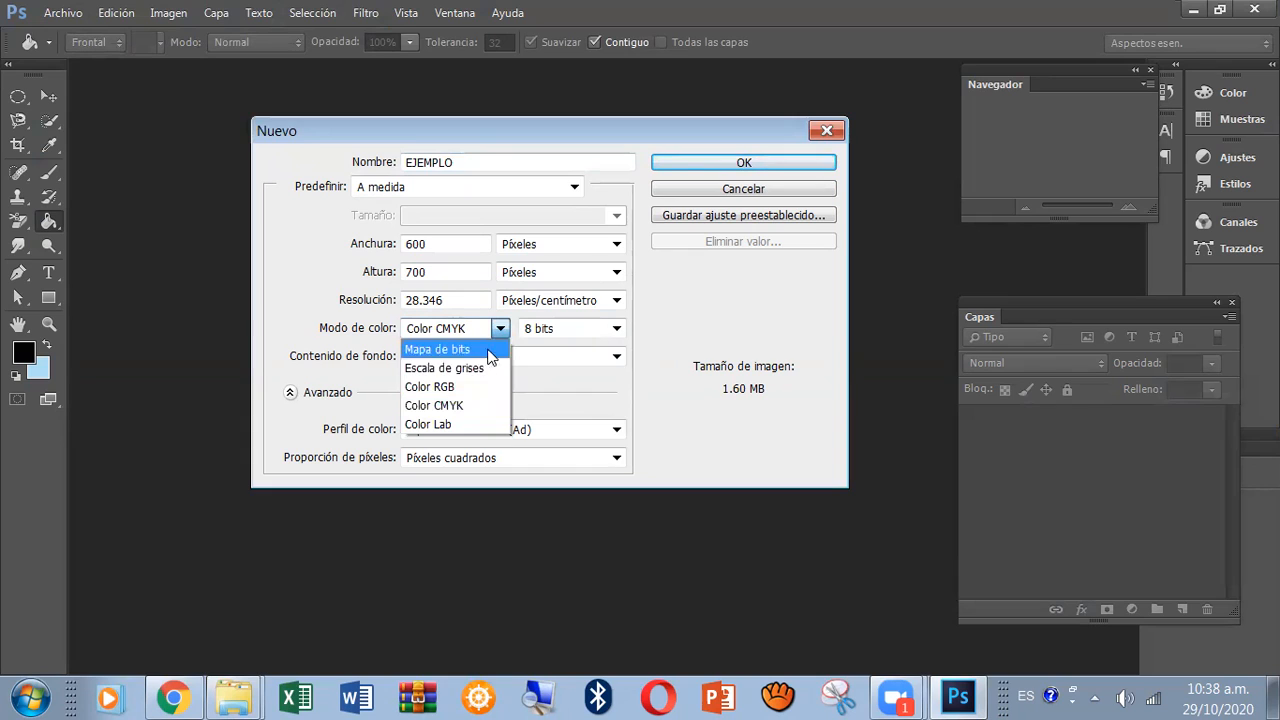
click(487, 385)
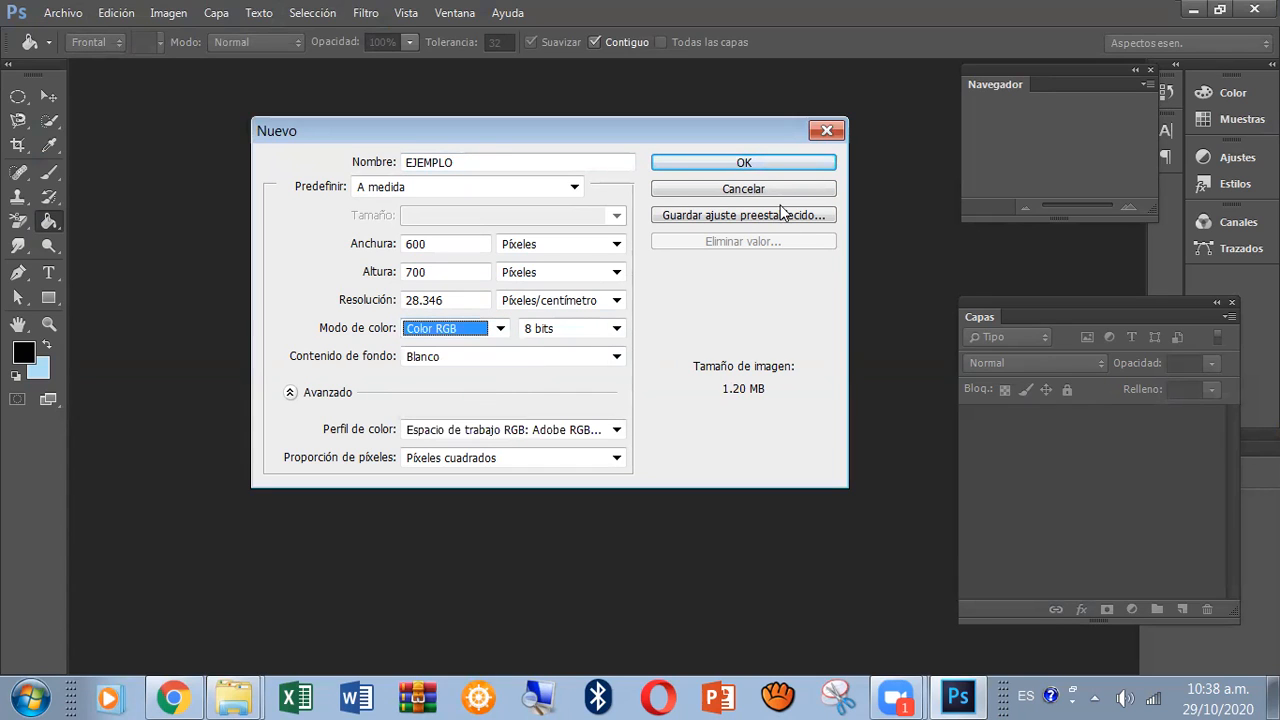
click(783, 163)
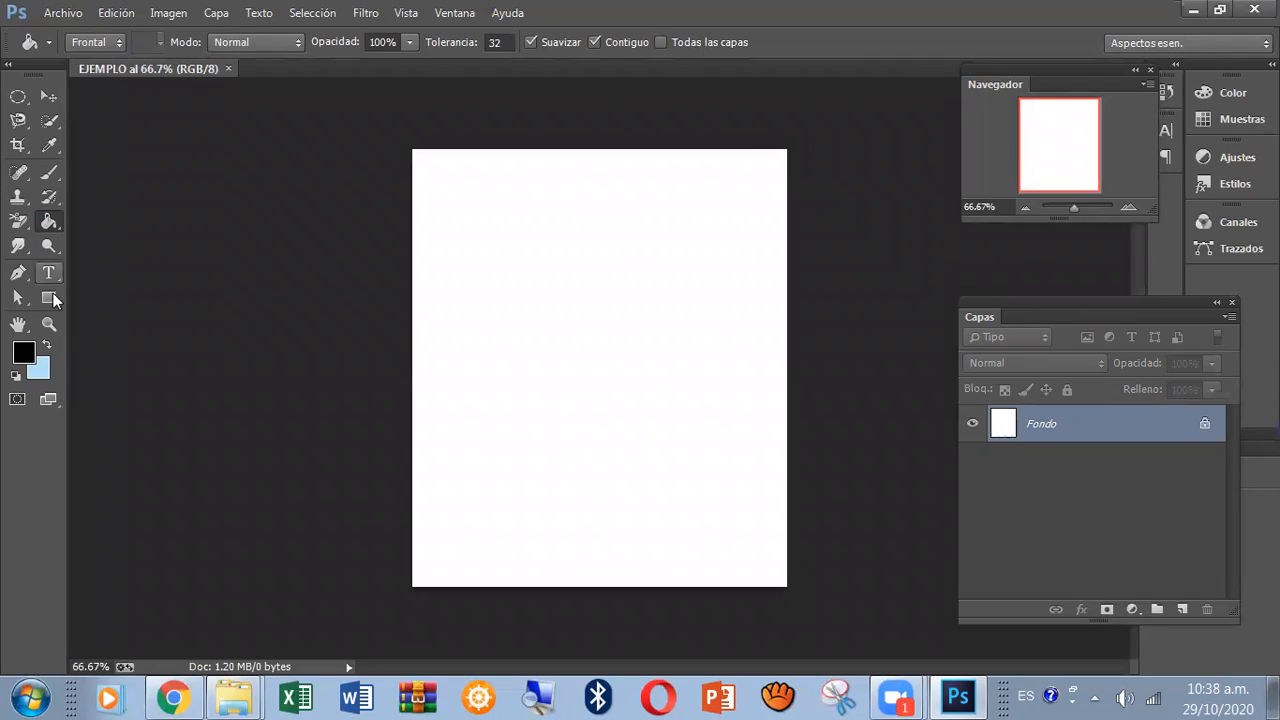
Add the horizontal text "COMPUTACIÓN" near the top of the canvas with the Horizontal Type tool.
click(10, 68)
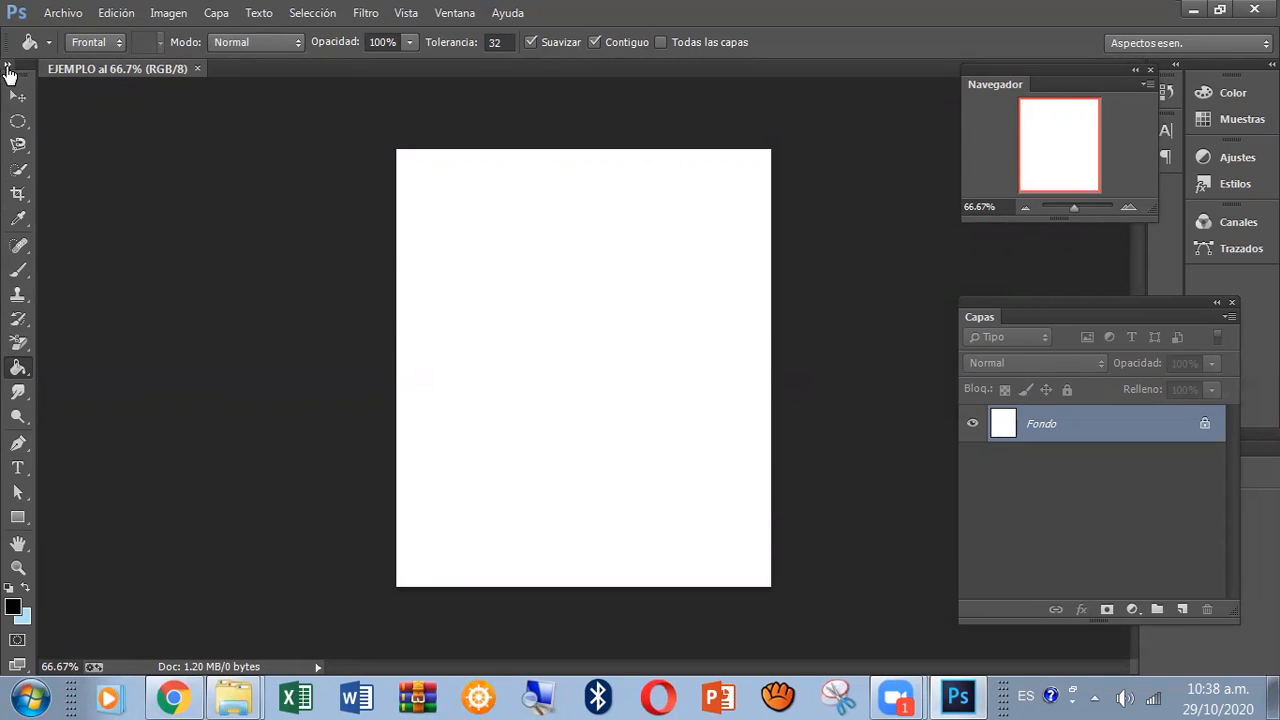
click(8, 66)
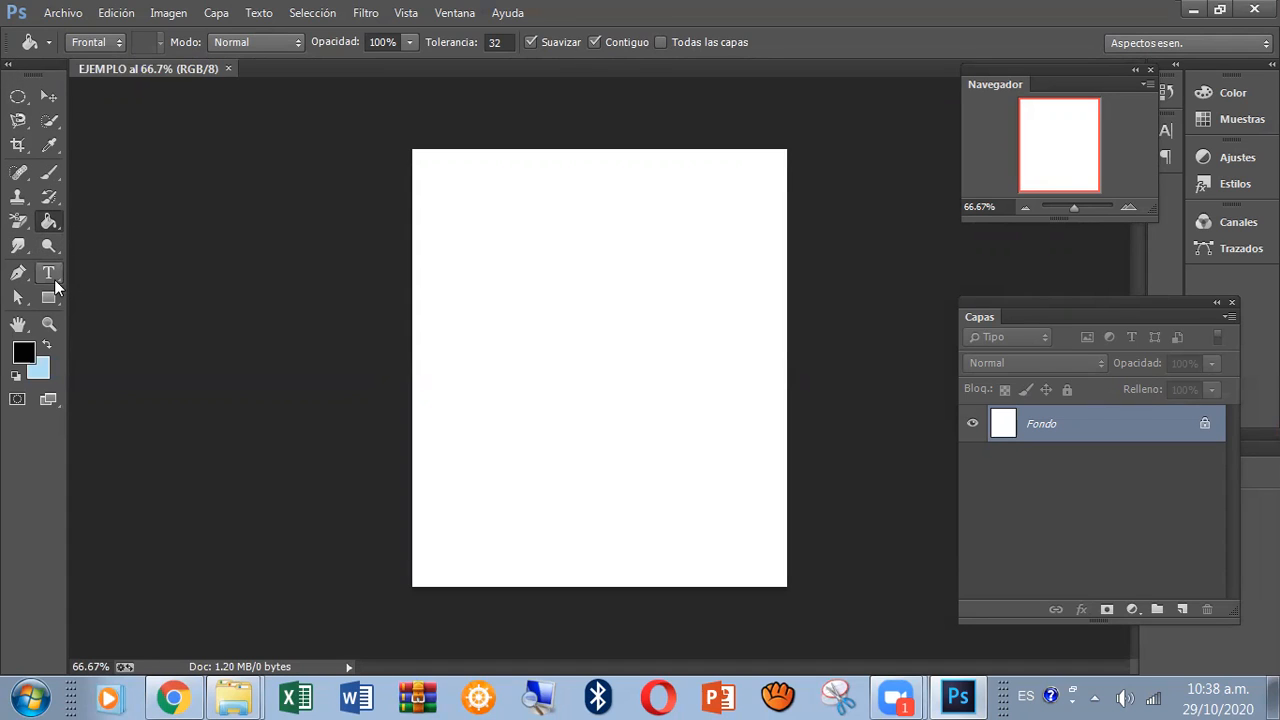
click(53, 283)
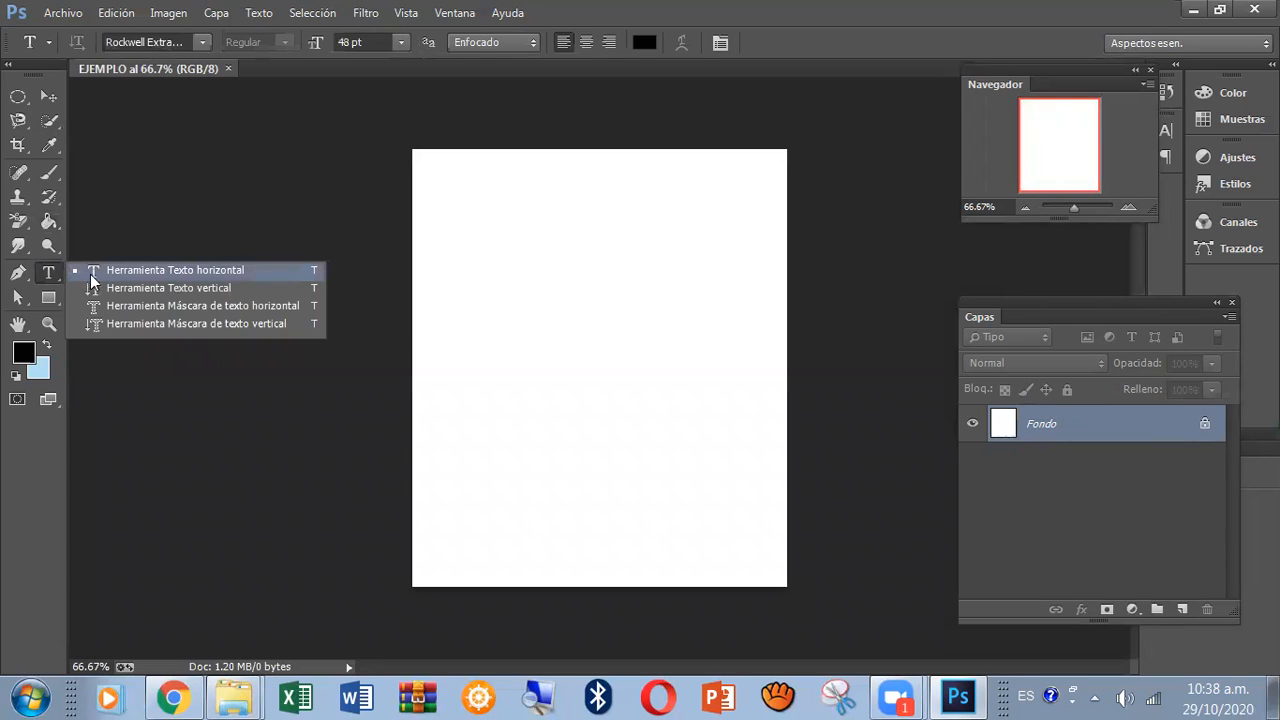
click(95, 272)
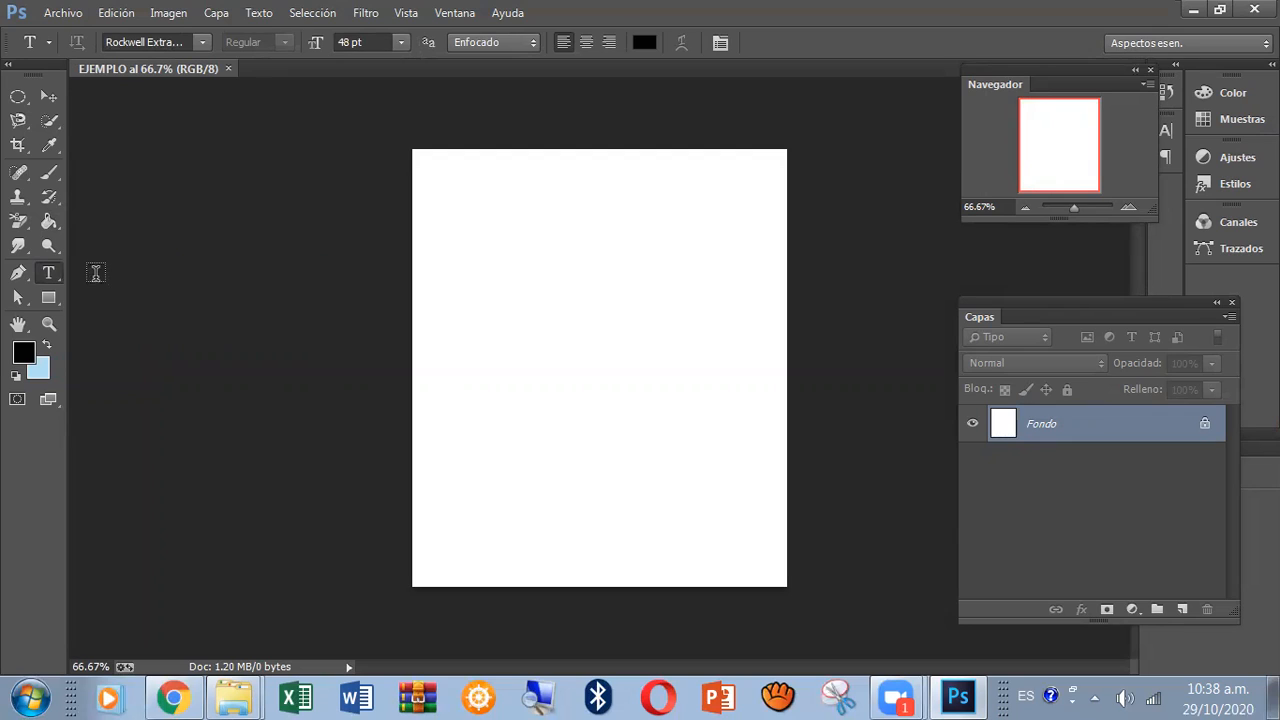
click(481, 235)
text(COM )
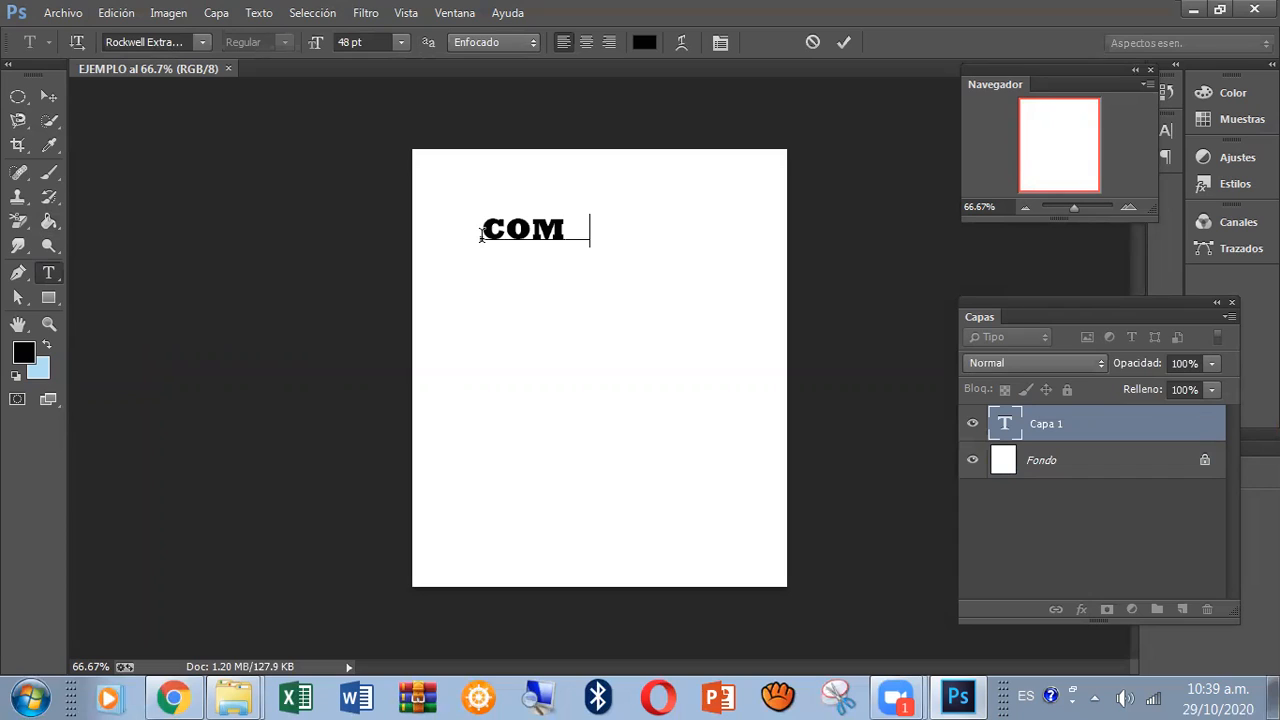
text(PUTACION)
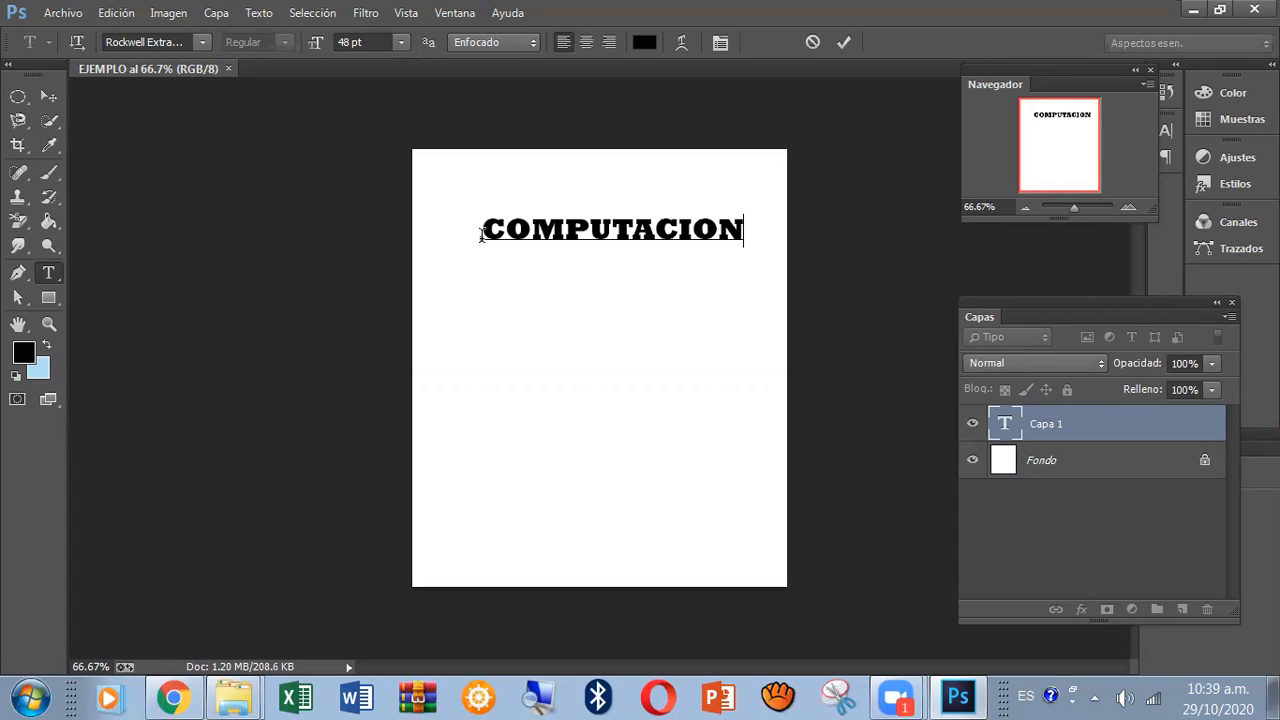
key(BackSpace)
key(BackSpace)
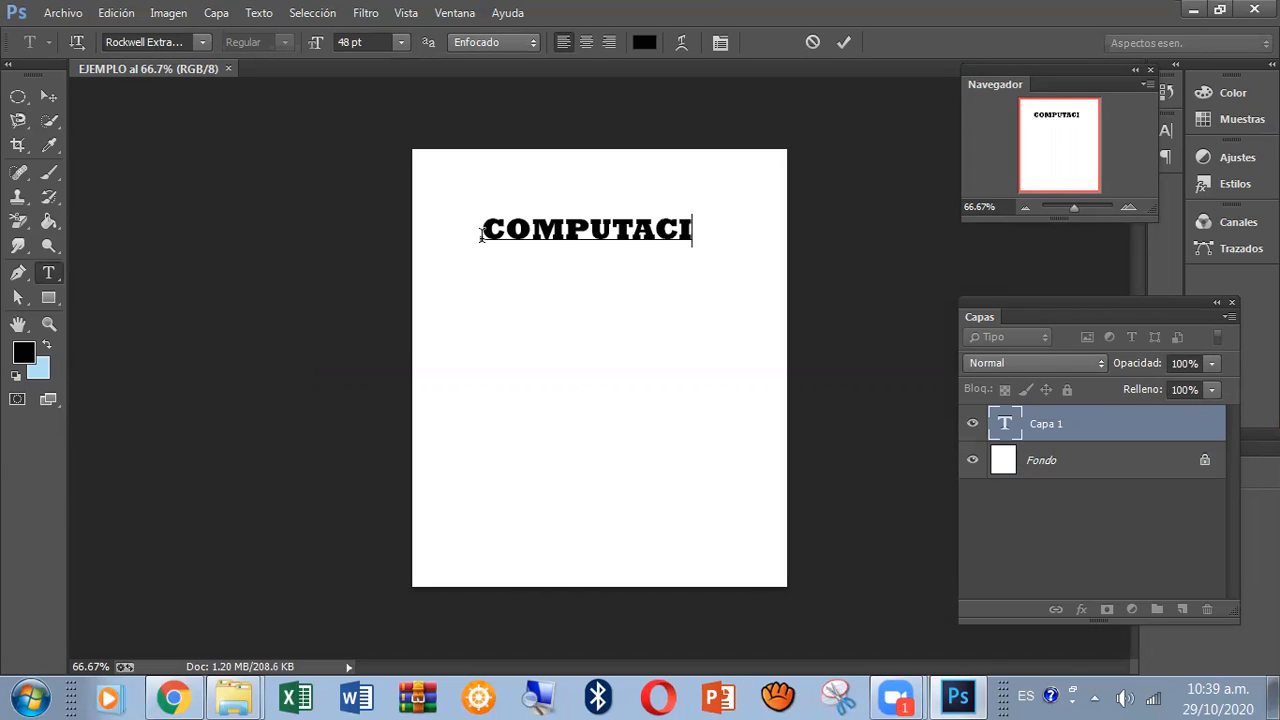
text(ÓN)
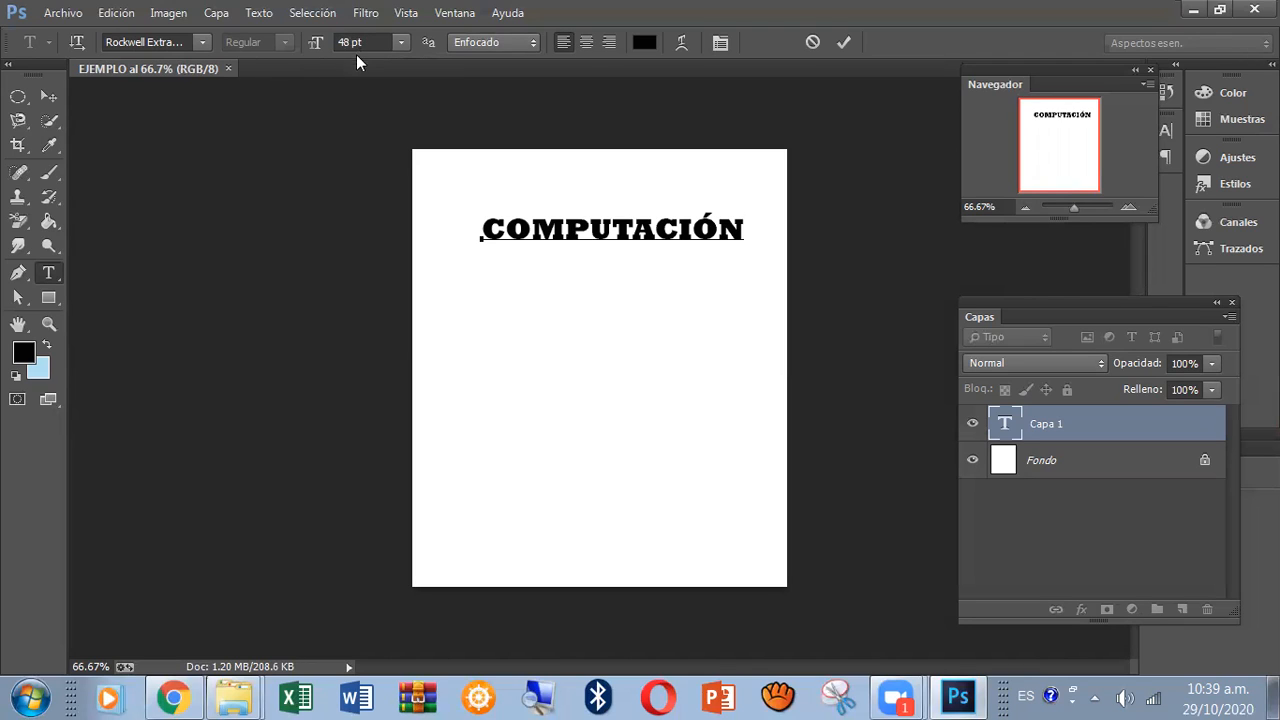
Try the Sunday Best font and toggle the COMPUTACIÓN text between vertical and horizontal orientation.
click(202, 43)
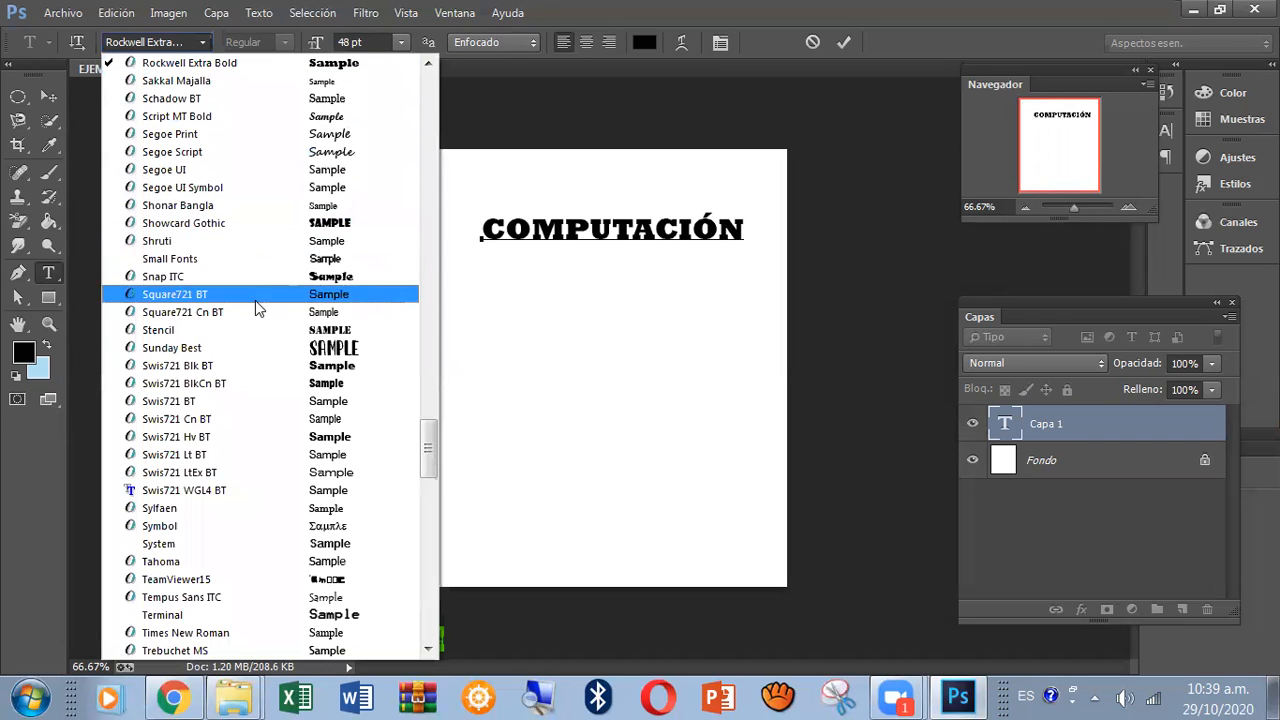
click(276, 358)
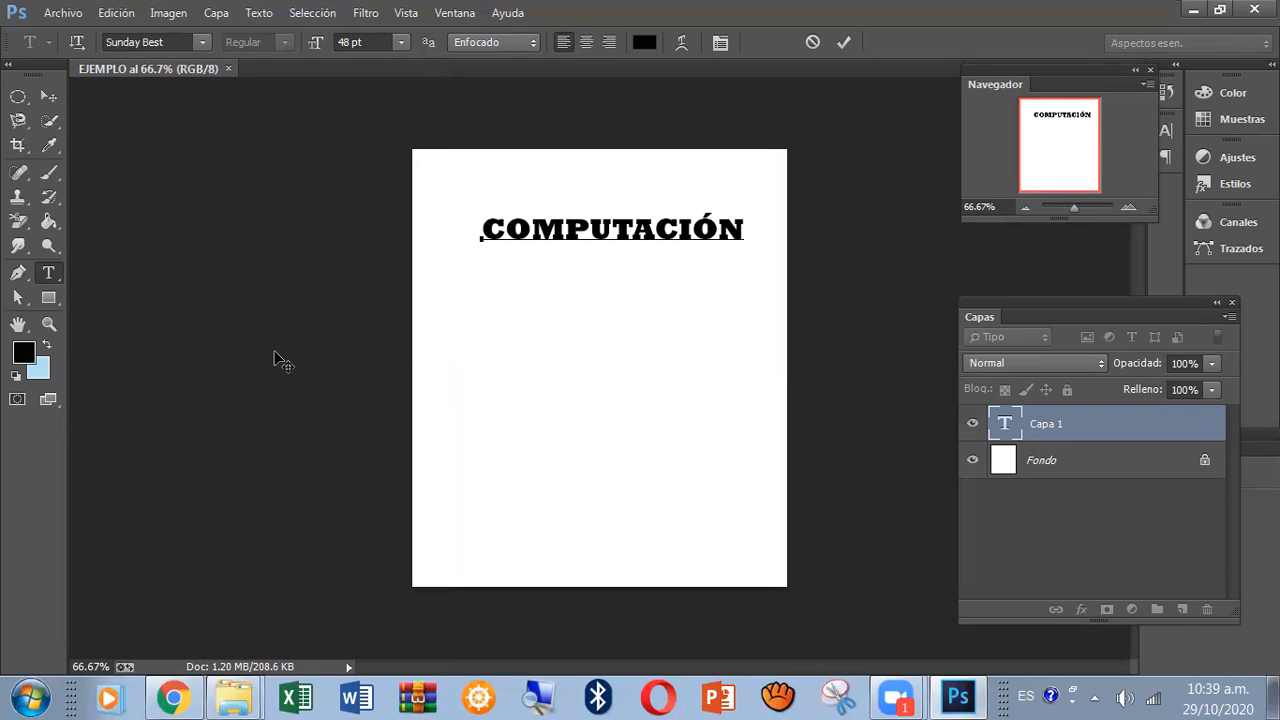
click(75, 45)
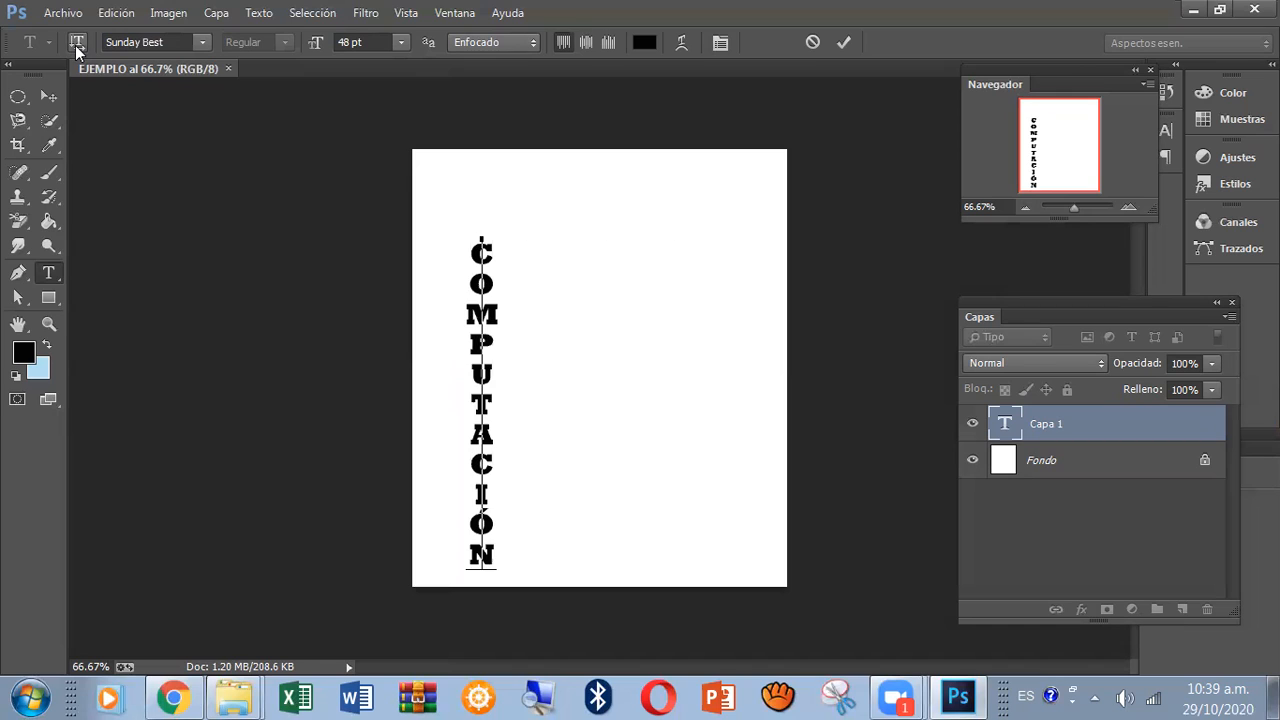
click(75, 45)
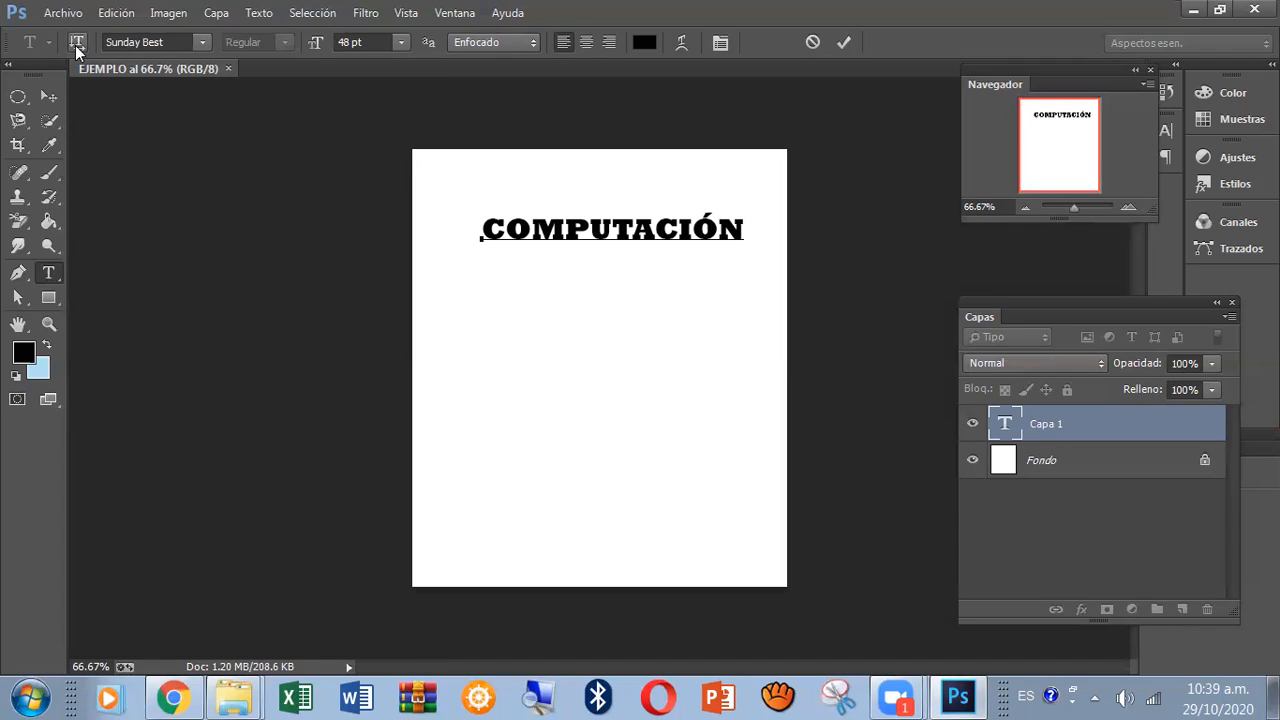
click(75, 45)
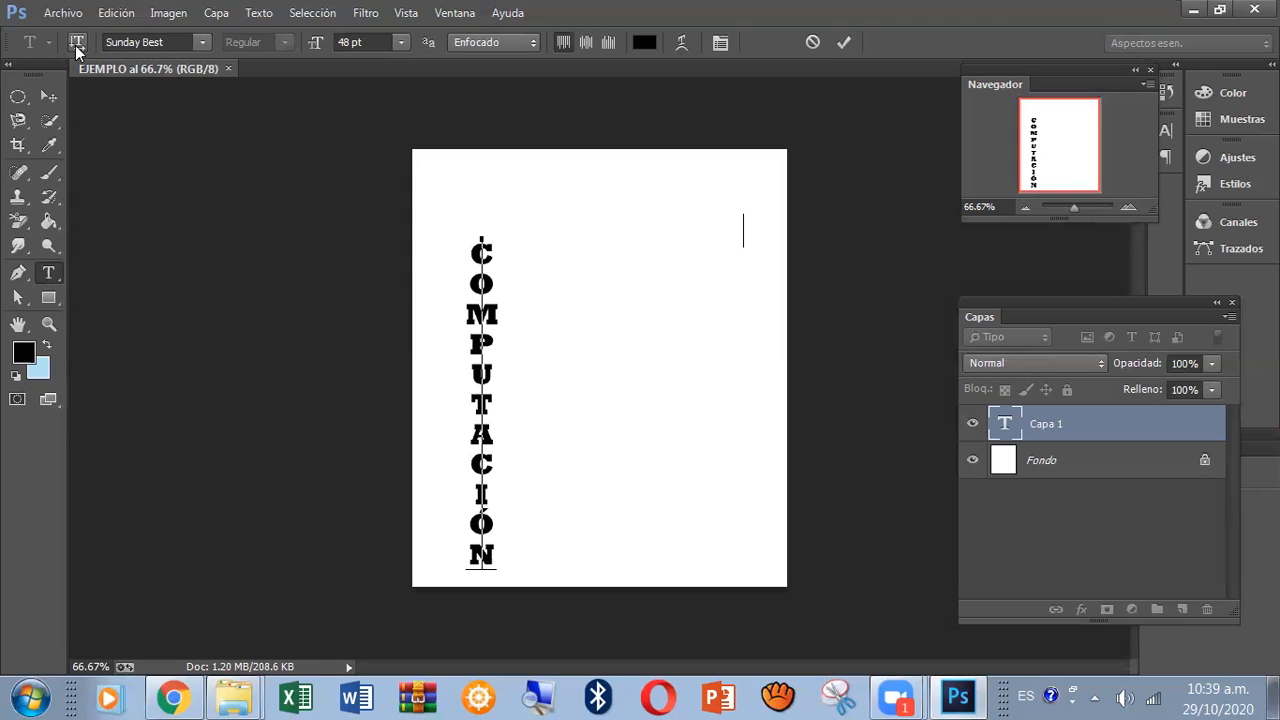
click(75, 45)
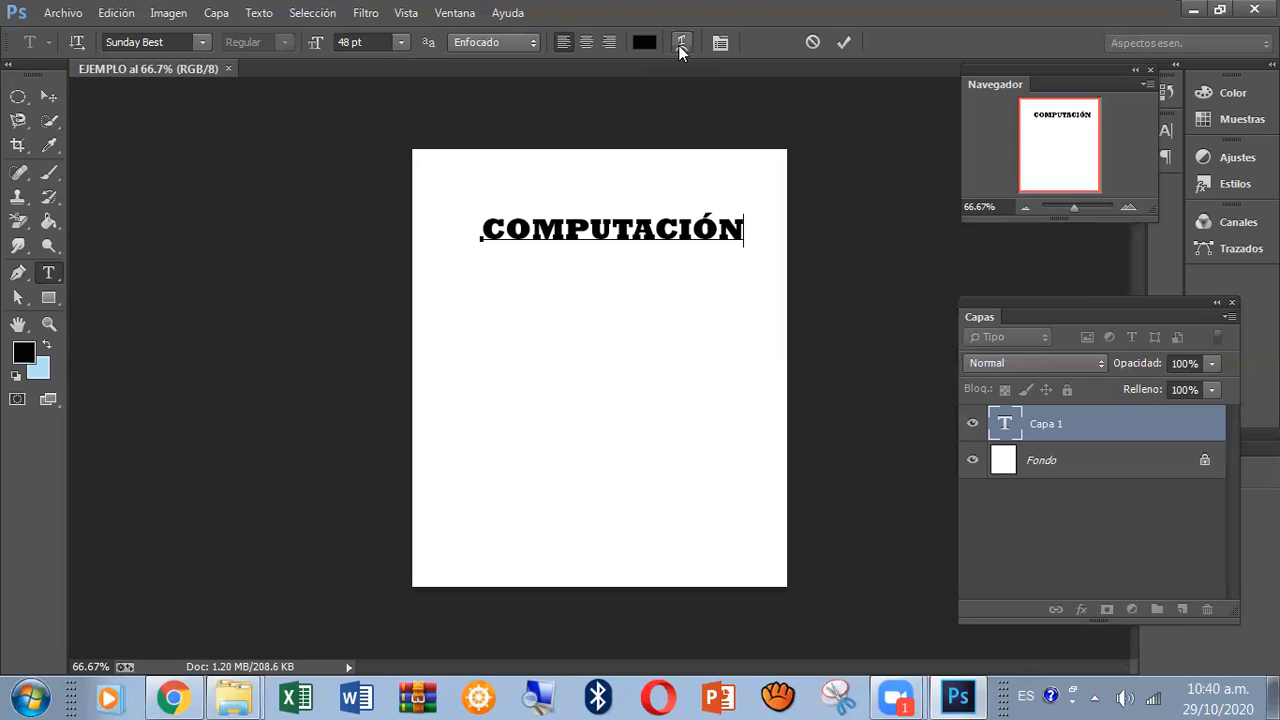
Try centre and right alignment on the COMPUTACIÓN text, restore left alignment, and view the anti-aliasing options.
click(590, 45)
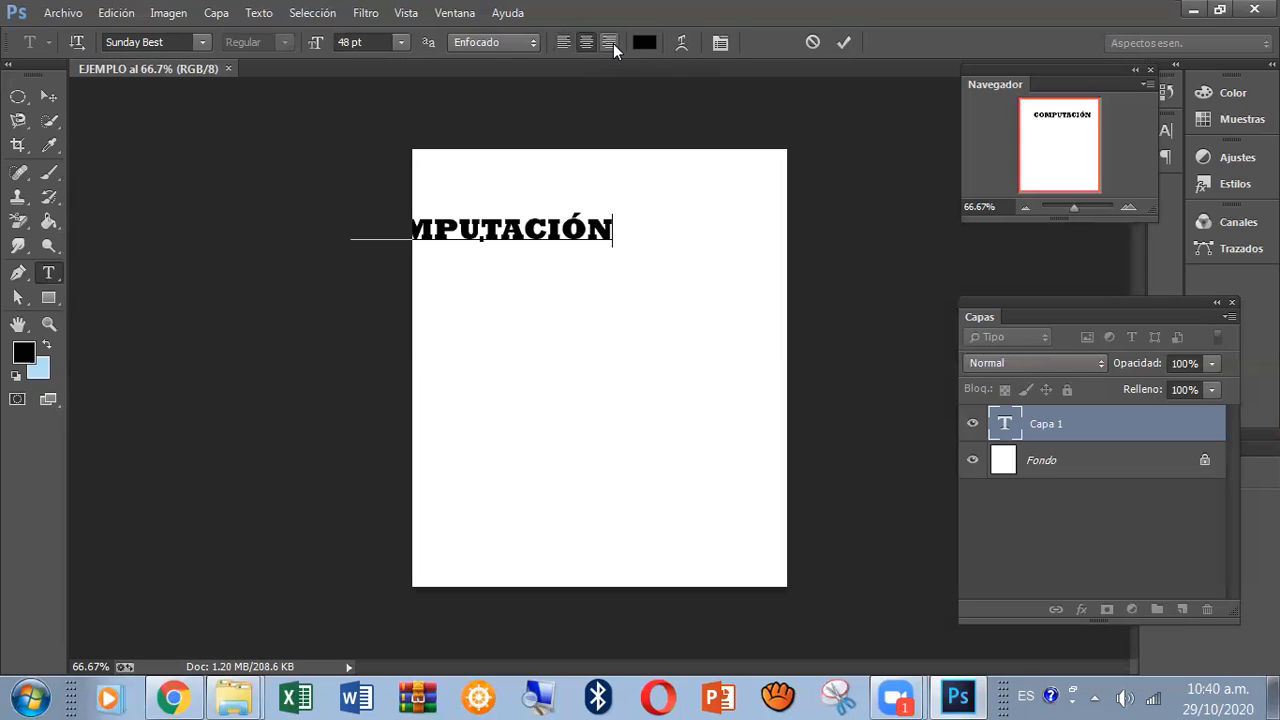
click(613, 43)
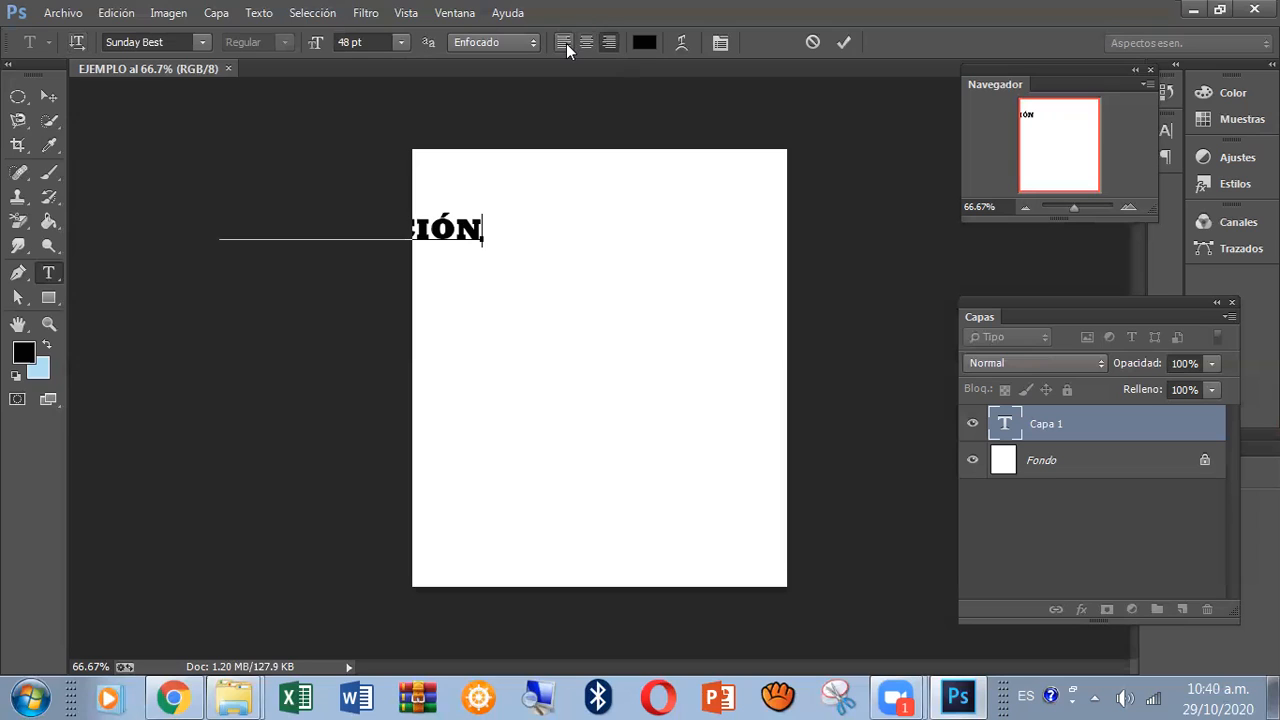
click(566, 43)
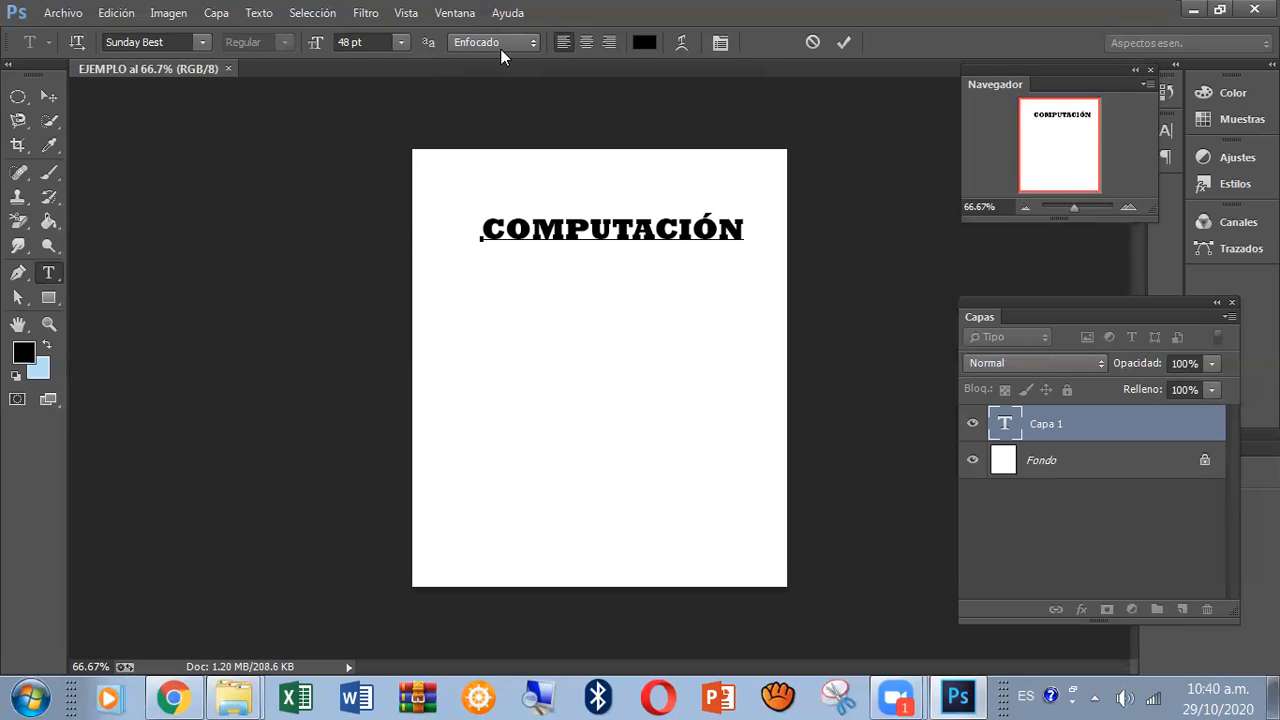
click(528, 43)
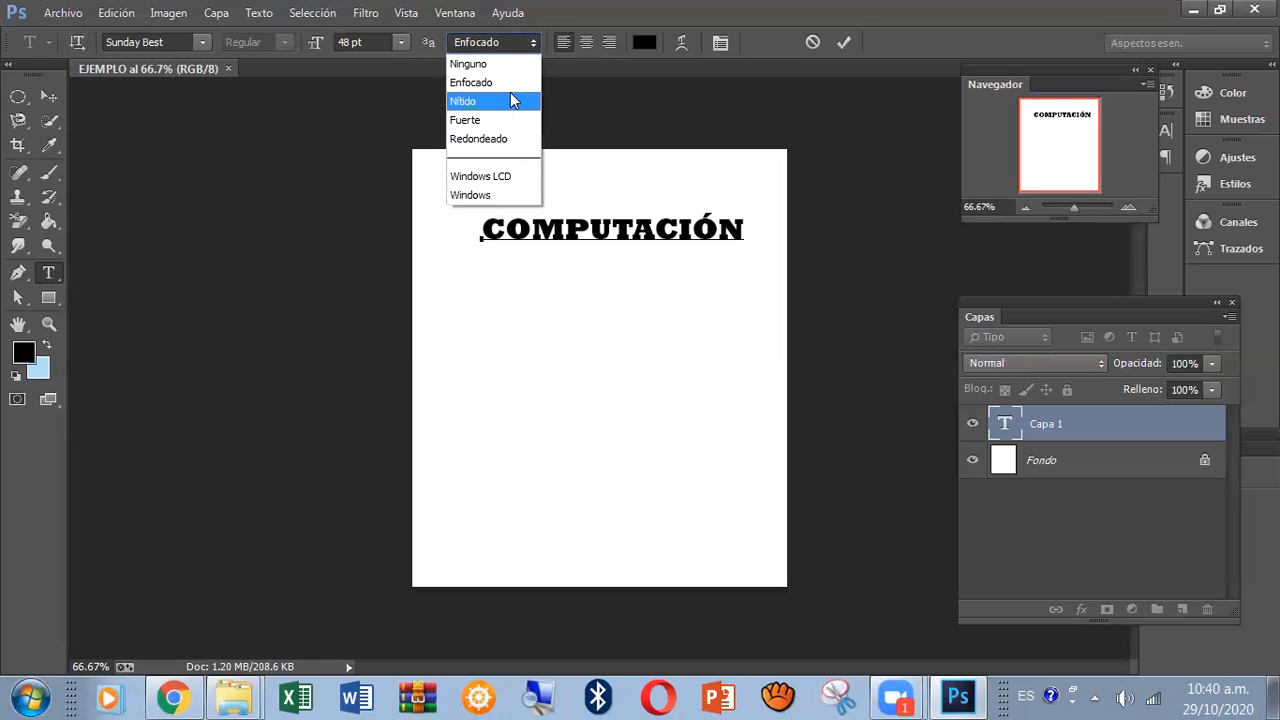
click(575, 92)
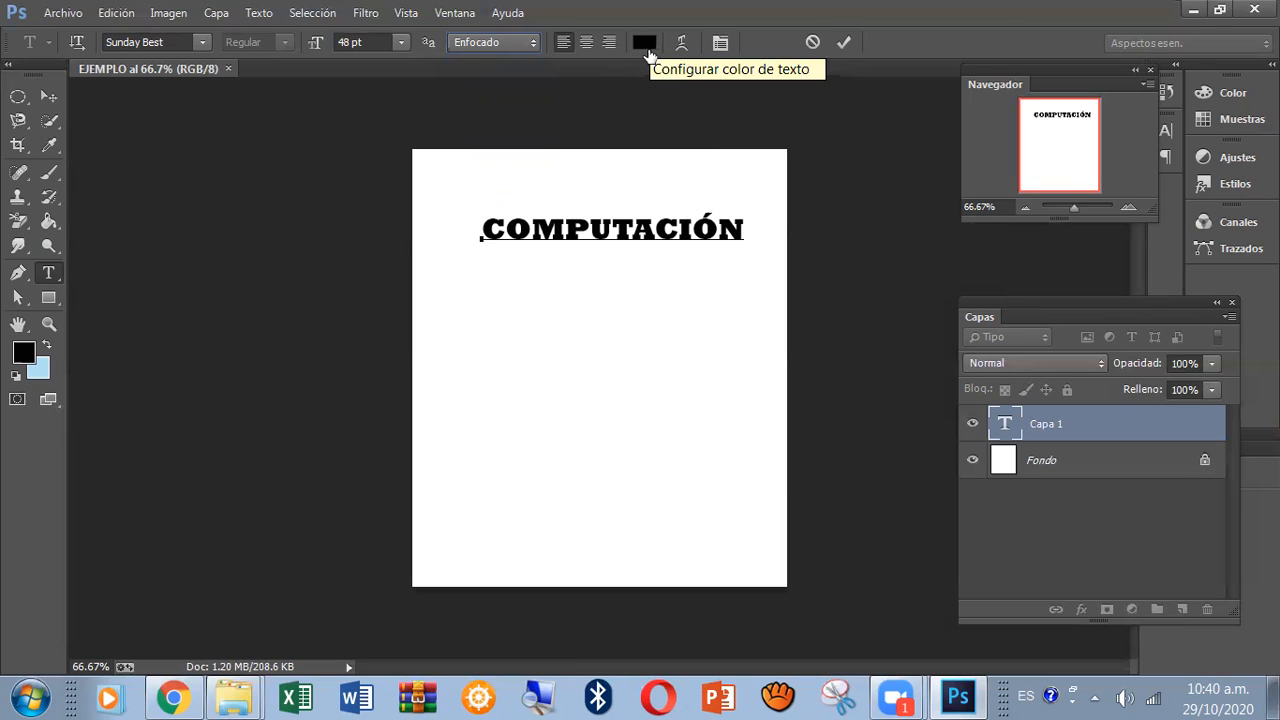
Select the whole word COMPUTACIÓN and set its text colour to blue 2864a7.
click(748, 228)
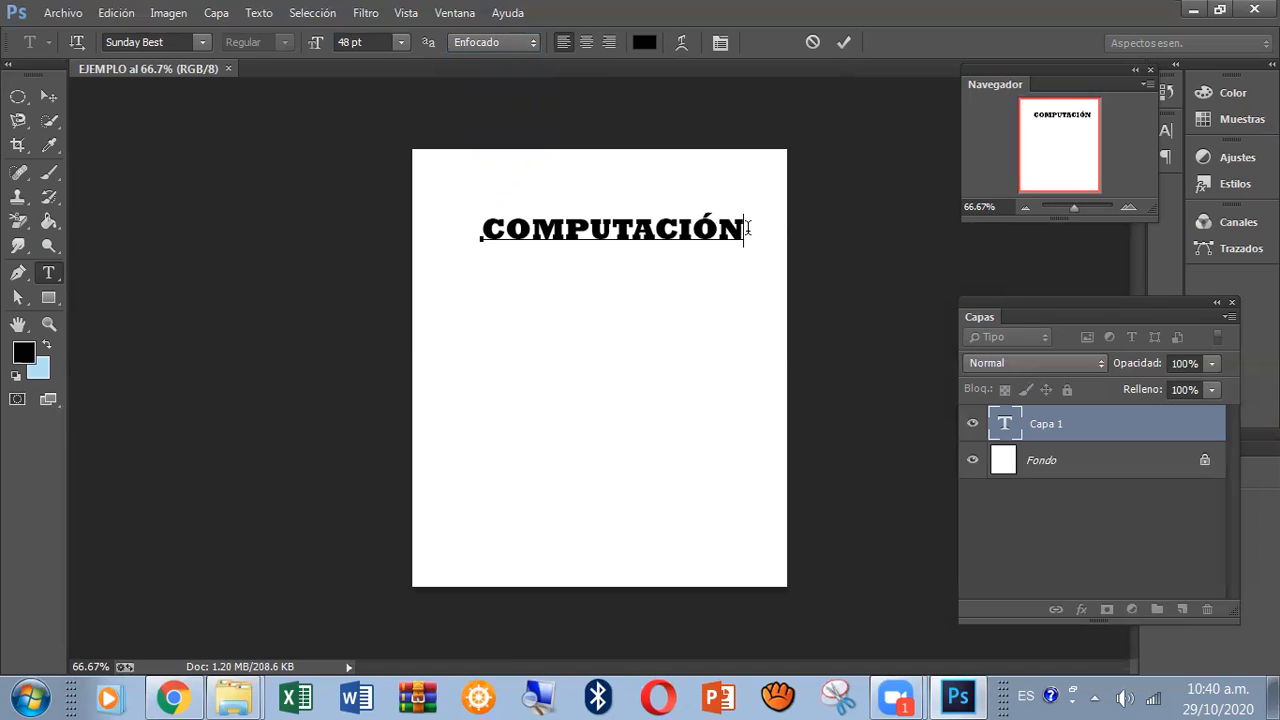
drag(747, 228, 474, 266)
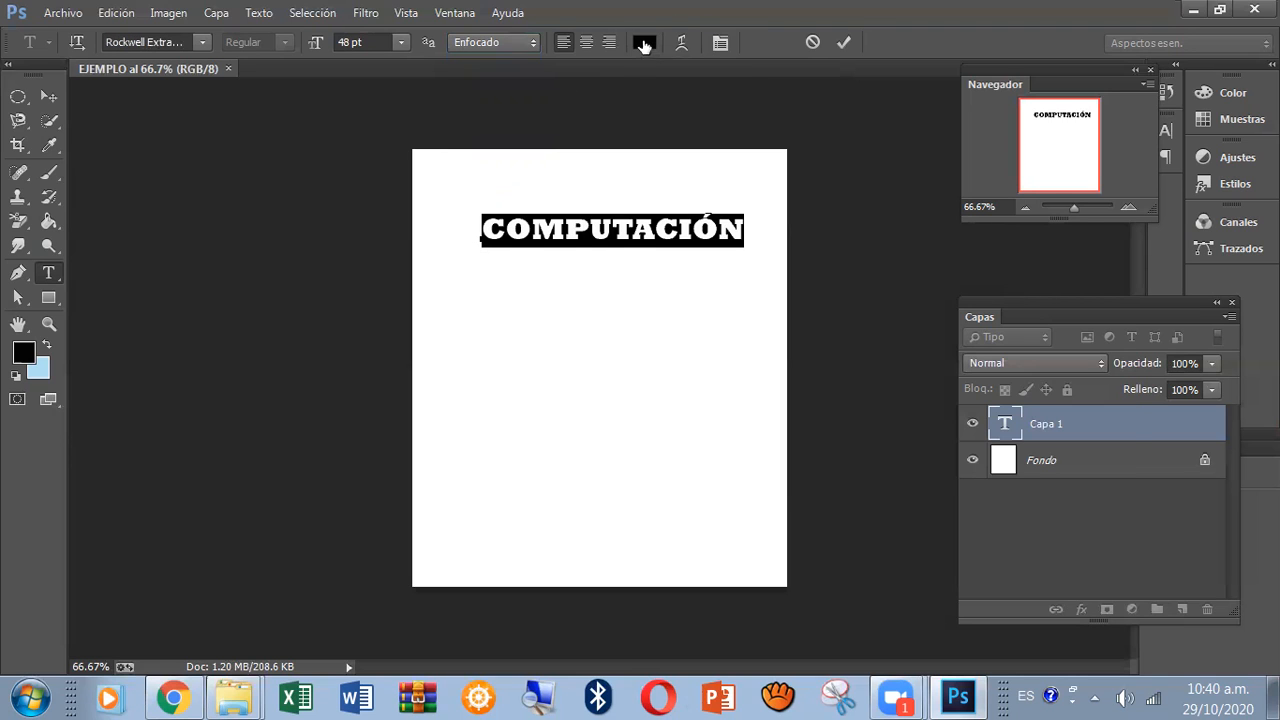
click(644, 42)
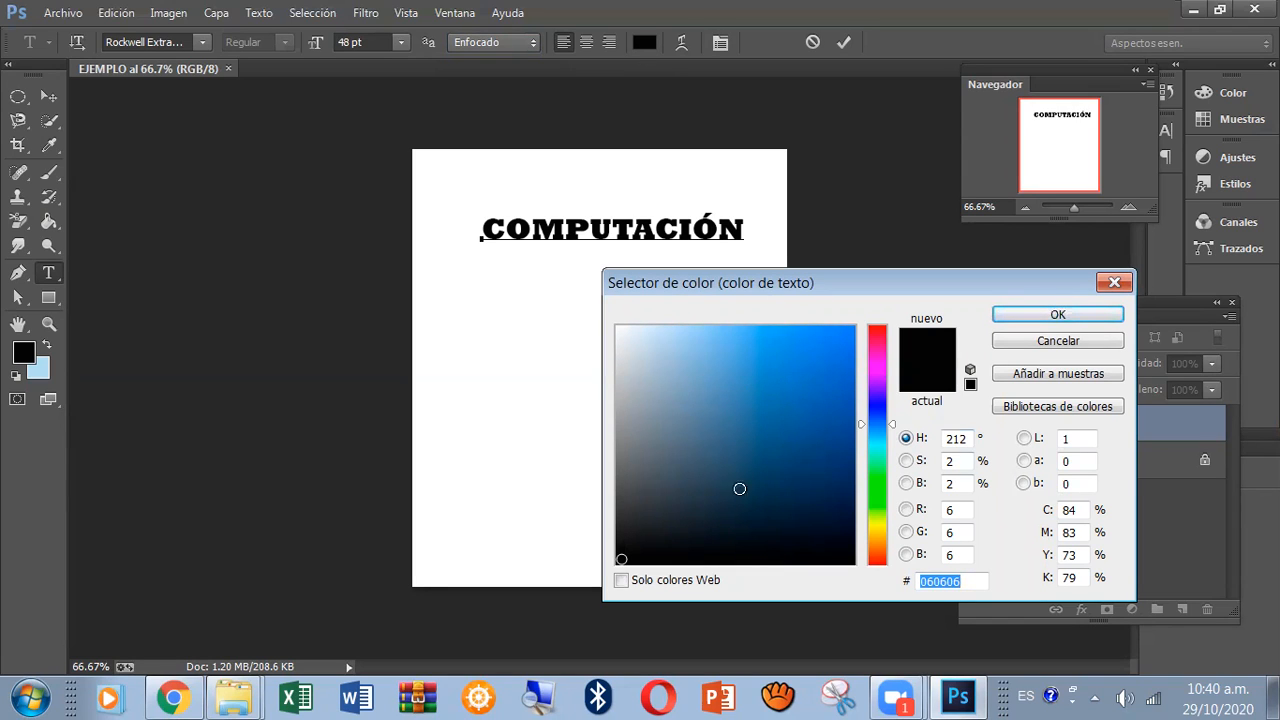
click(797, 408)
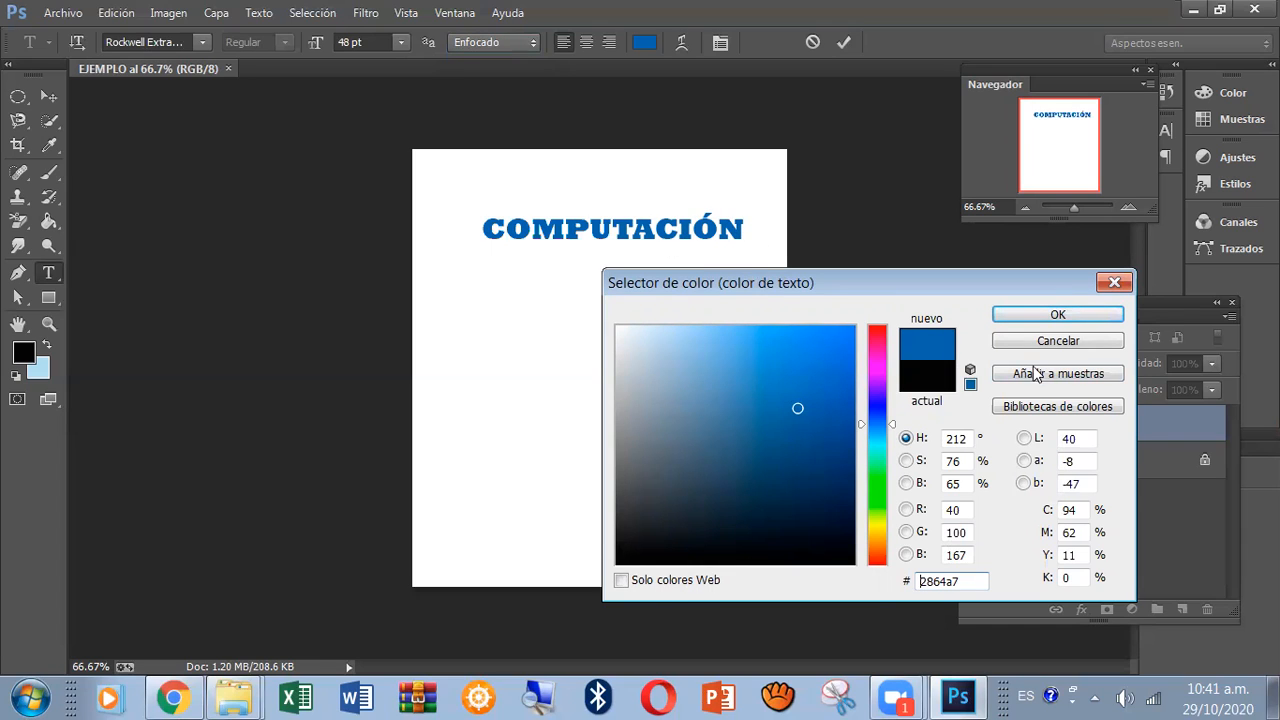
click(1080, 317)
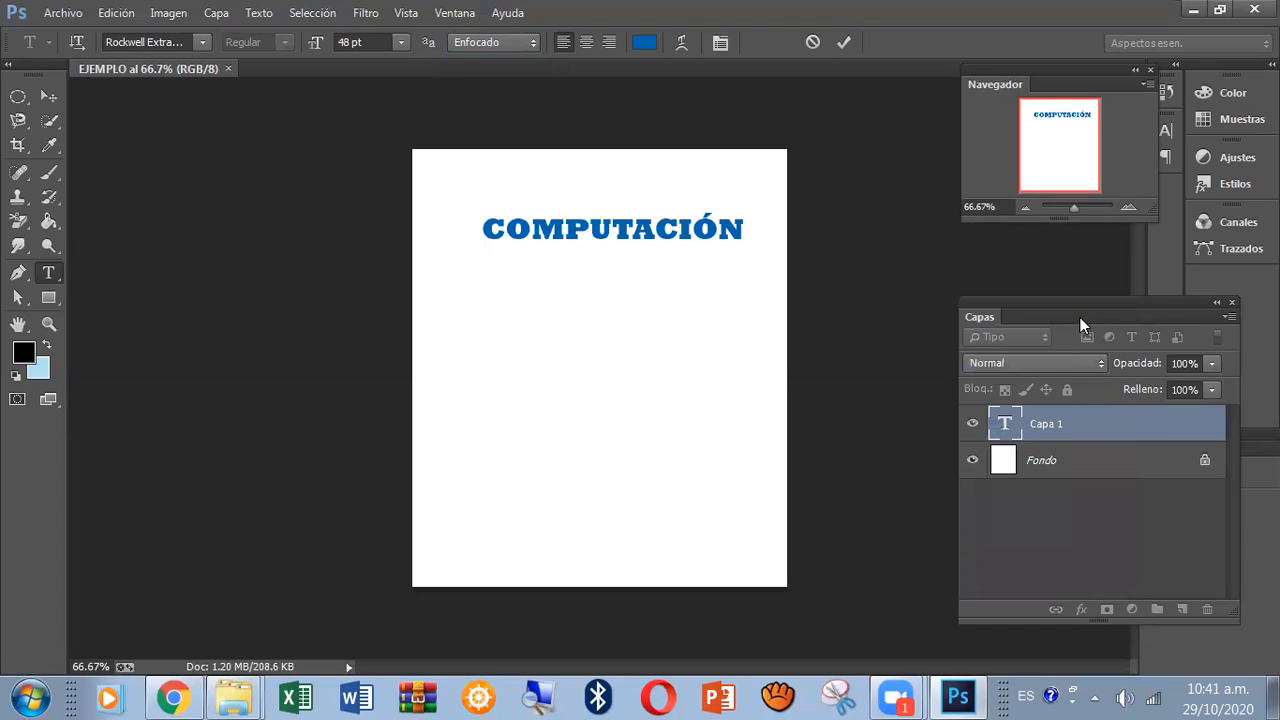
Open the text warp settings for COMPUTACIÓN, try the Arco style and choose the Bandera style.
click(740, 229)
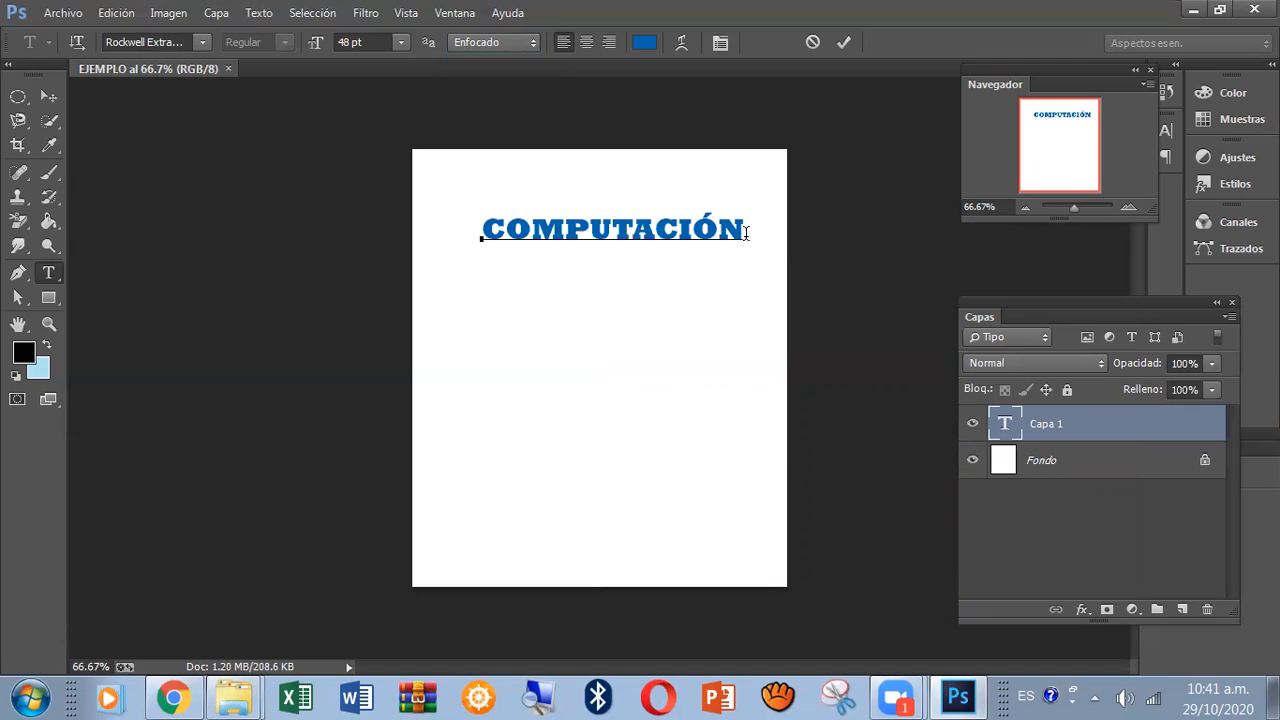
click(682, 43)
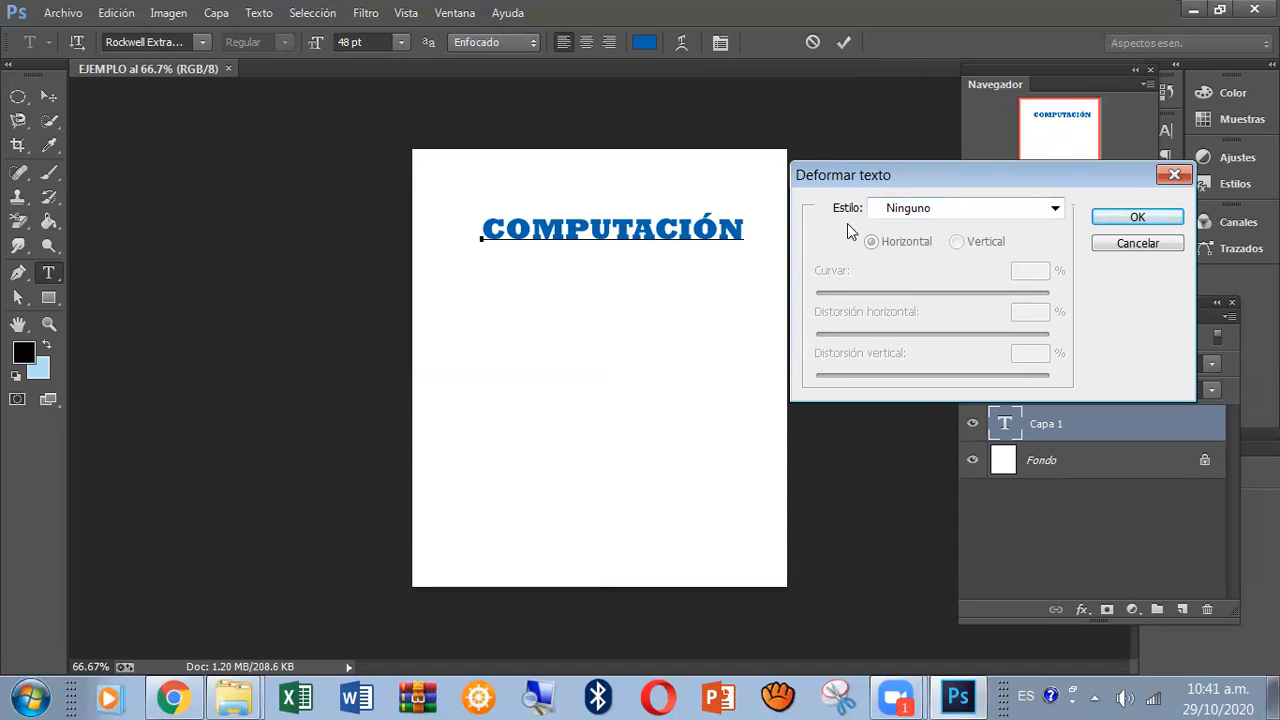
click(1055, 209)
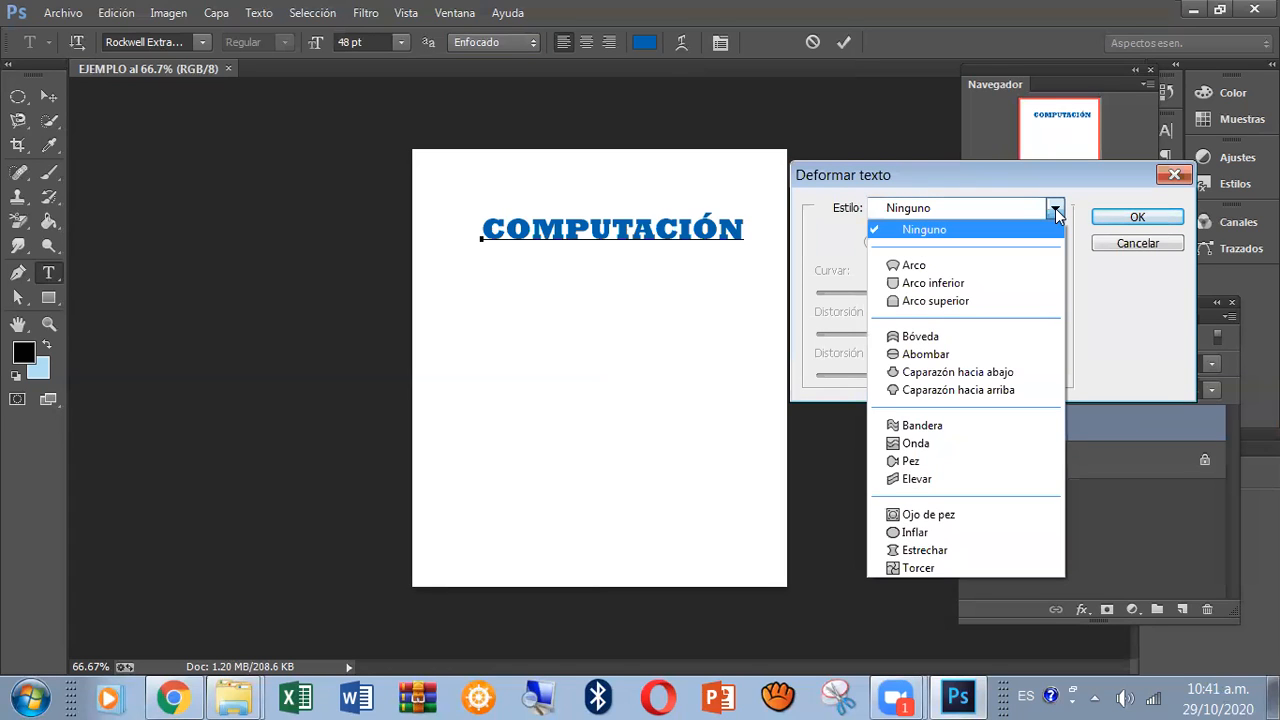
click(1025, 268)
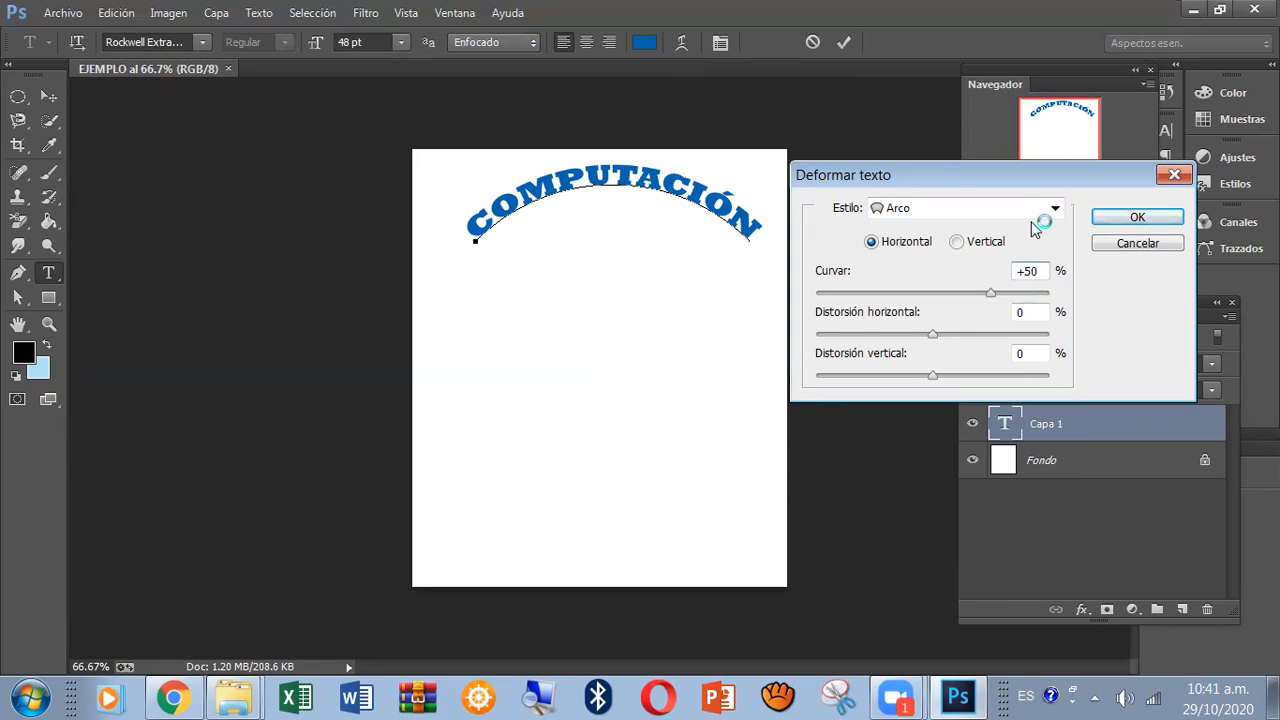
click(1055, 208)
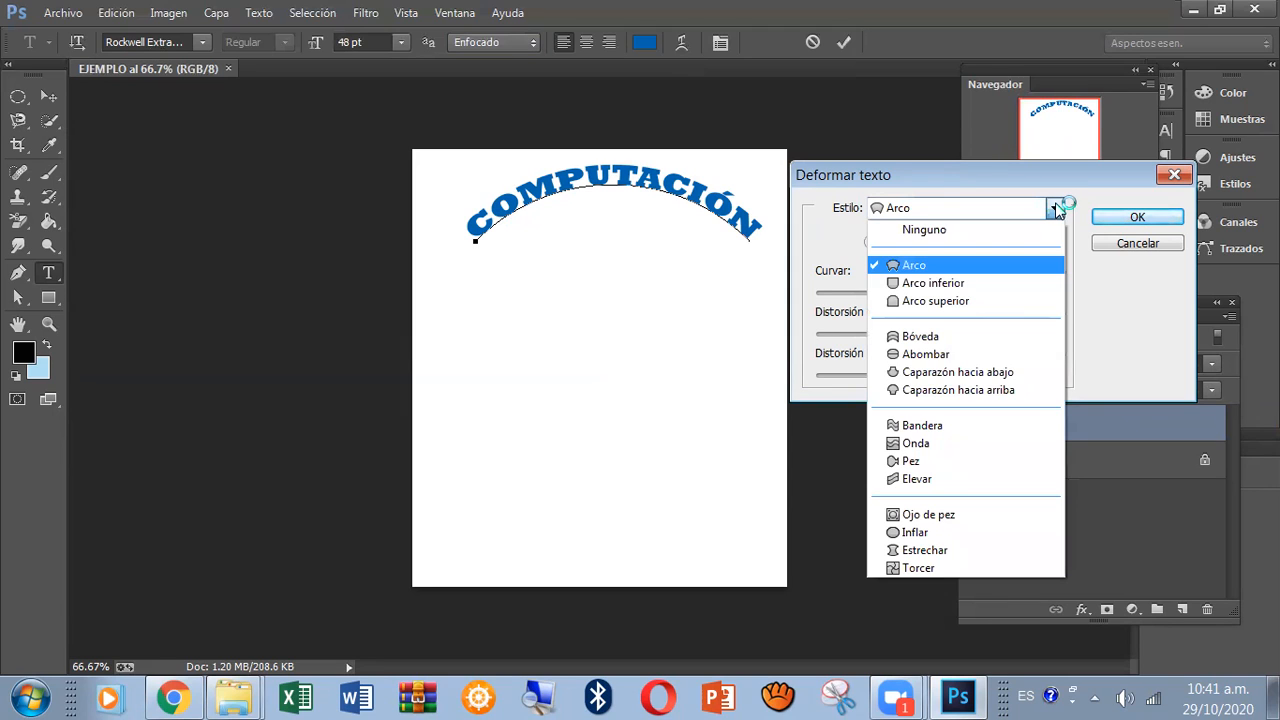
click(964, 426)
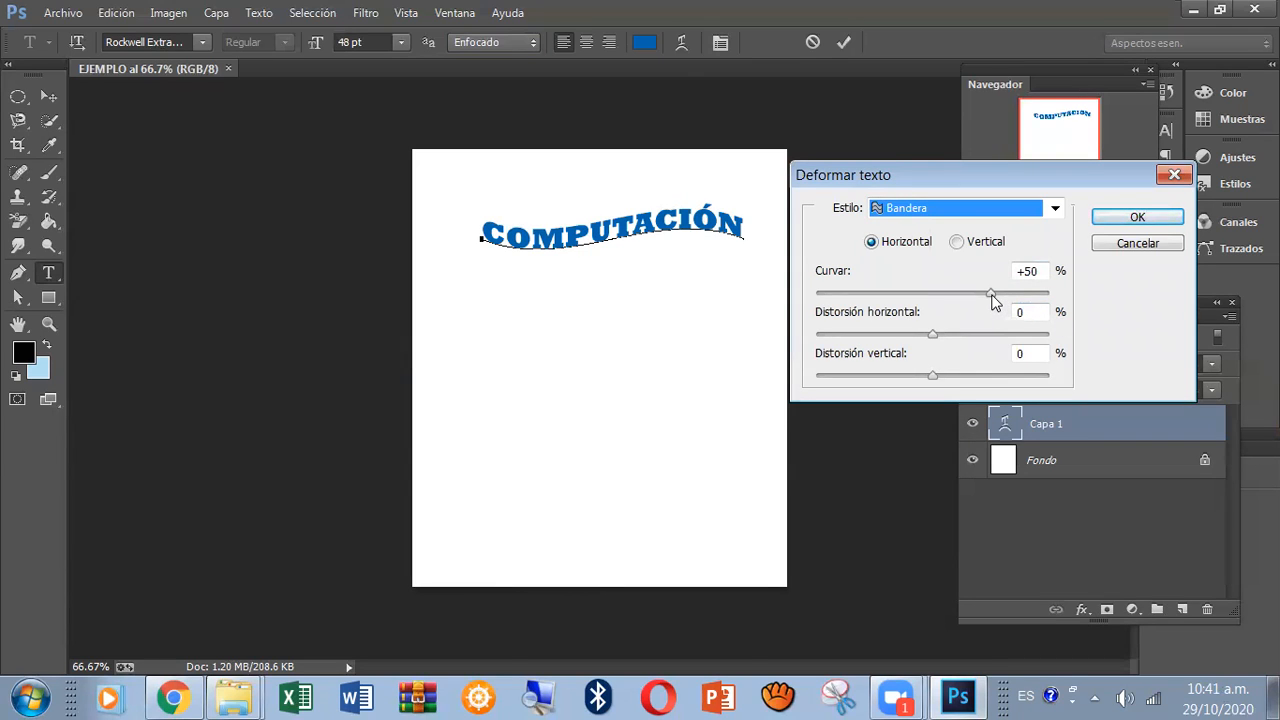
Set the Bandera warp to +69% bend, +21% horizontal distortion and -6% vertical distortion, and apply it to the text.
mouse_move(992, 296)
mouse_down()
mouse_move(923, 297)
mouse_move(1060, 296)
mouse_move(1012, 294)
mouse_up()
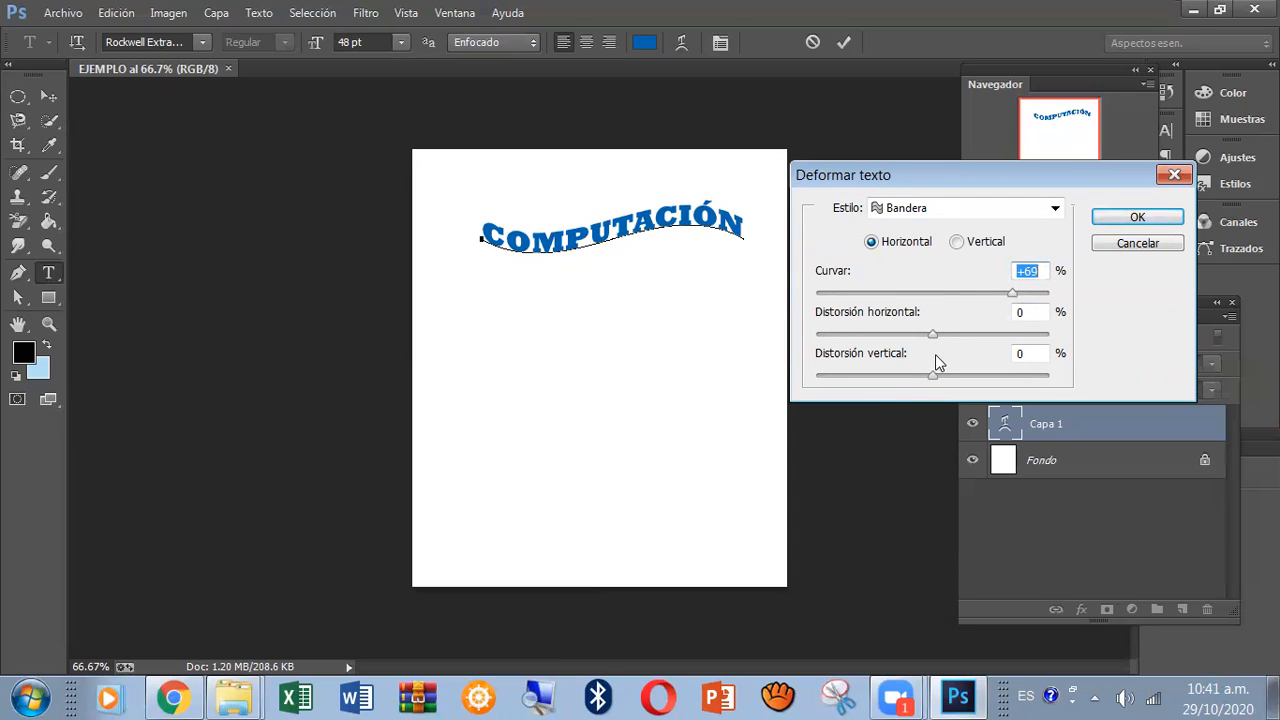
drag(932, 337, 935, 380)
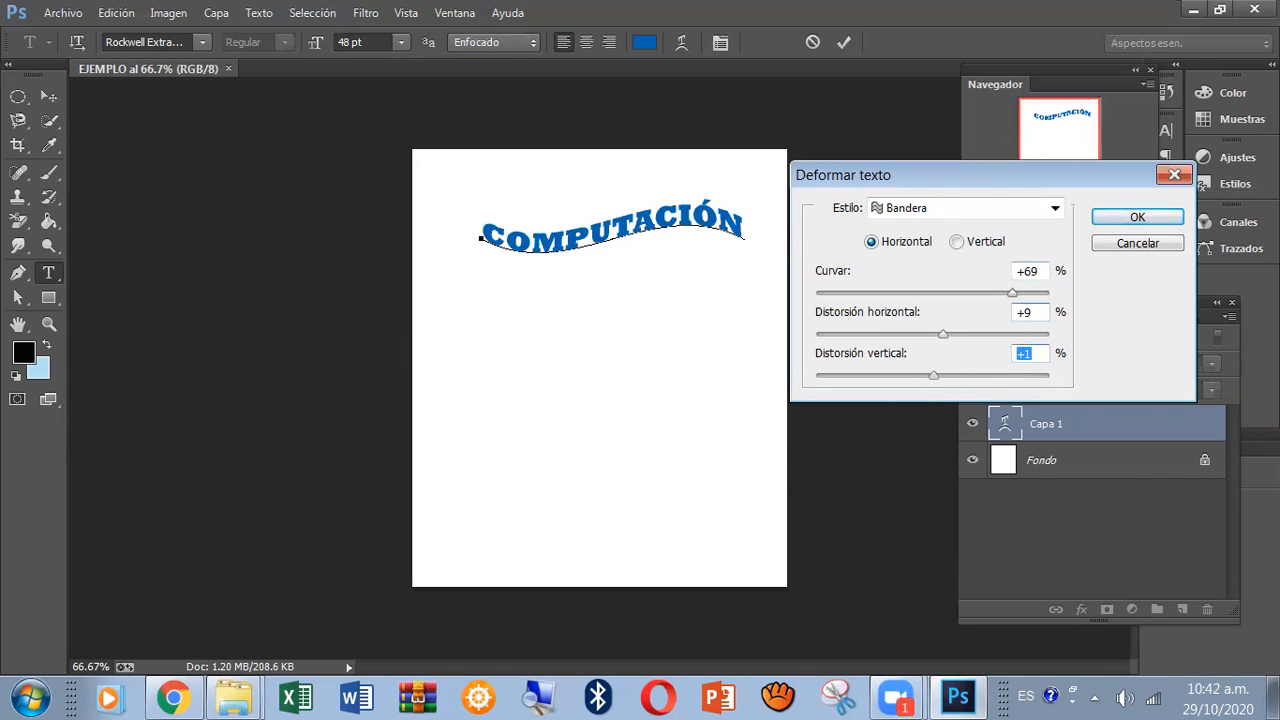
click(946, 375)
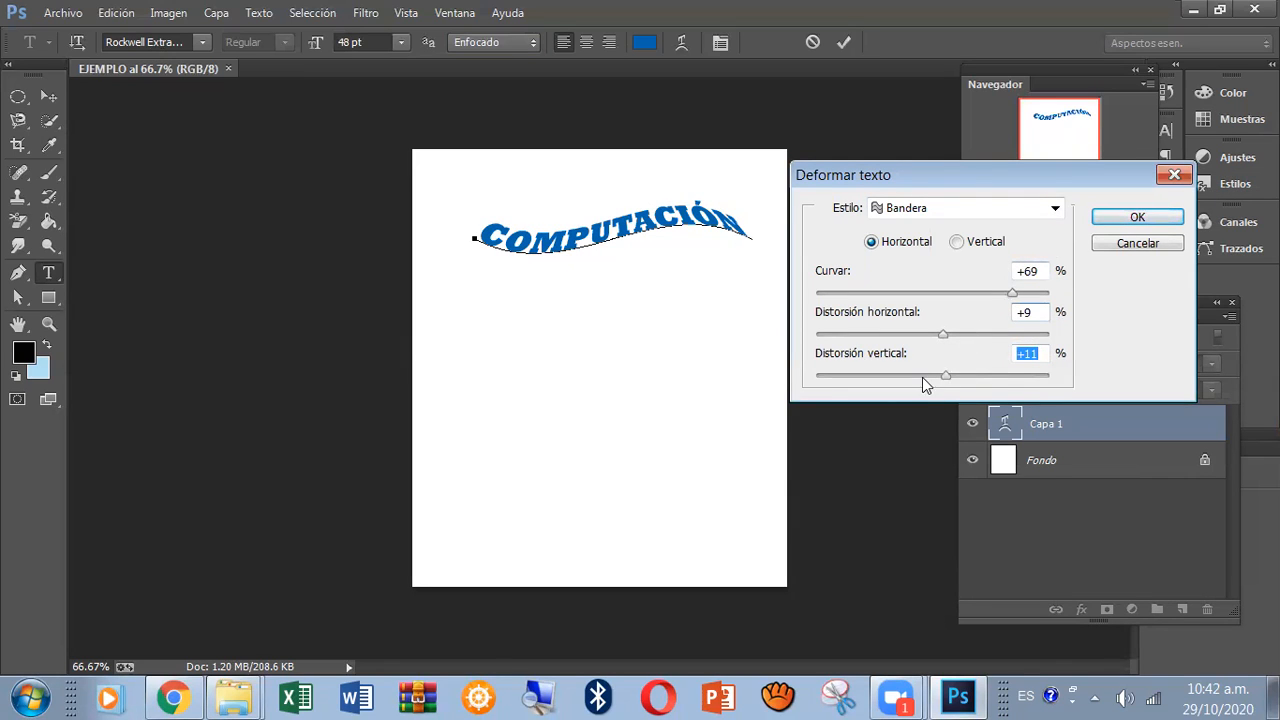
click(926, 376)
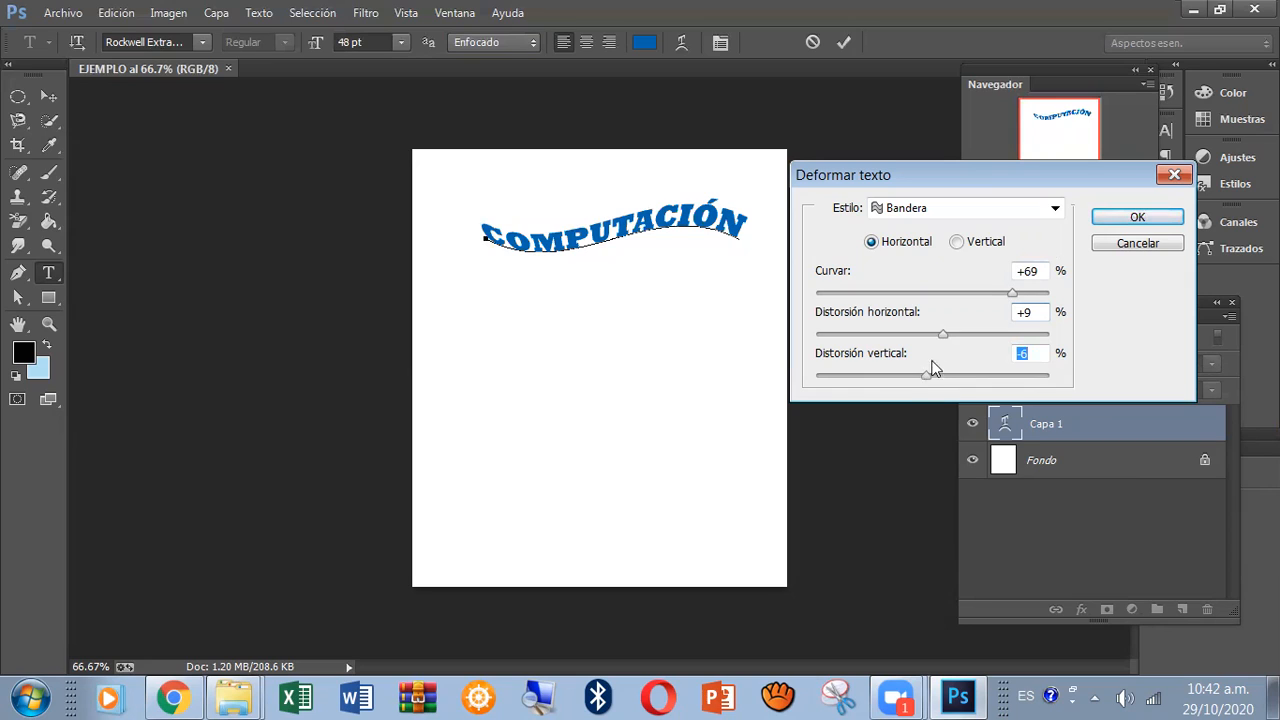
click(956, 334)
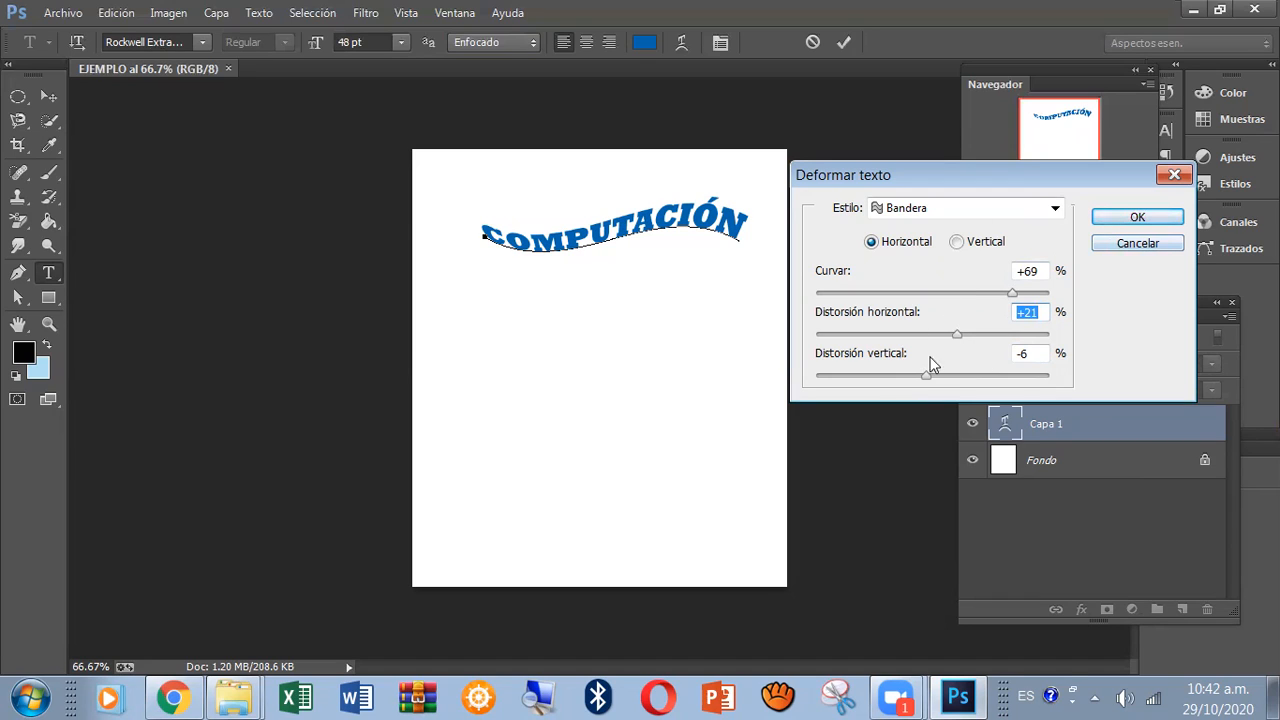
click(1137, 218)
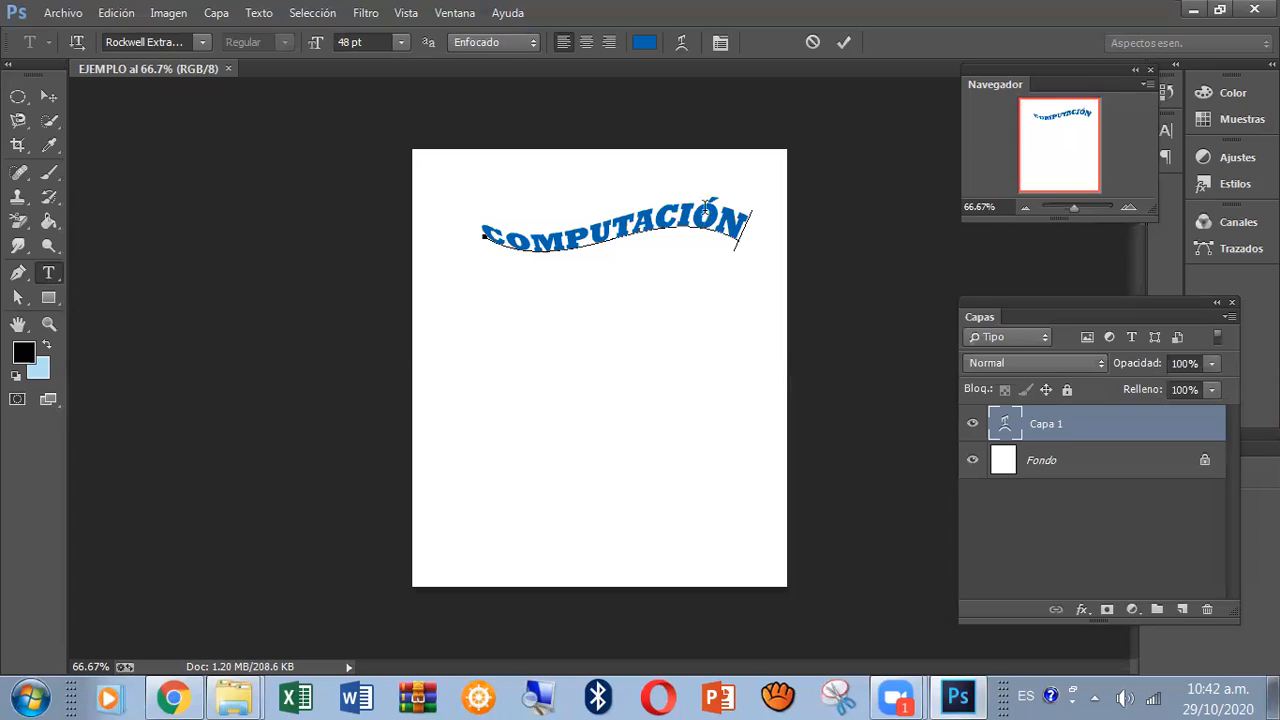
Examine the character and paragraph formatting options for the COMPUTACIÓN text, keeping the character options open beside the canvas.
click(720, 41)
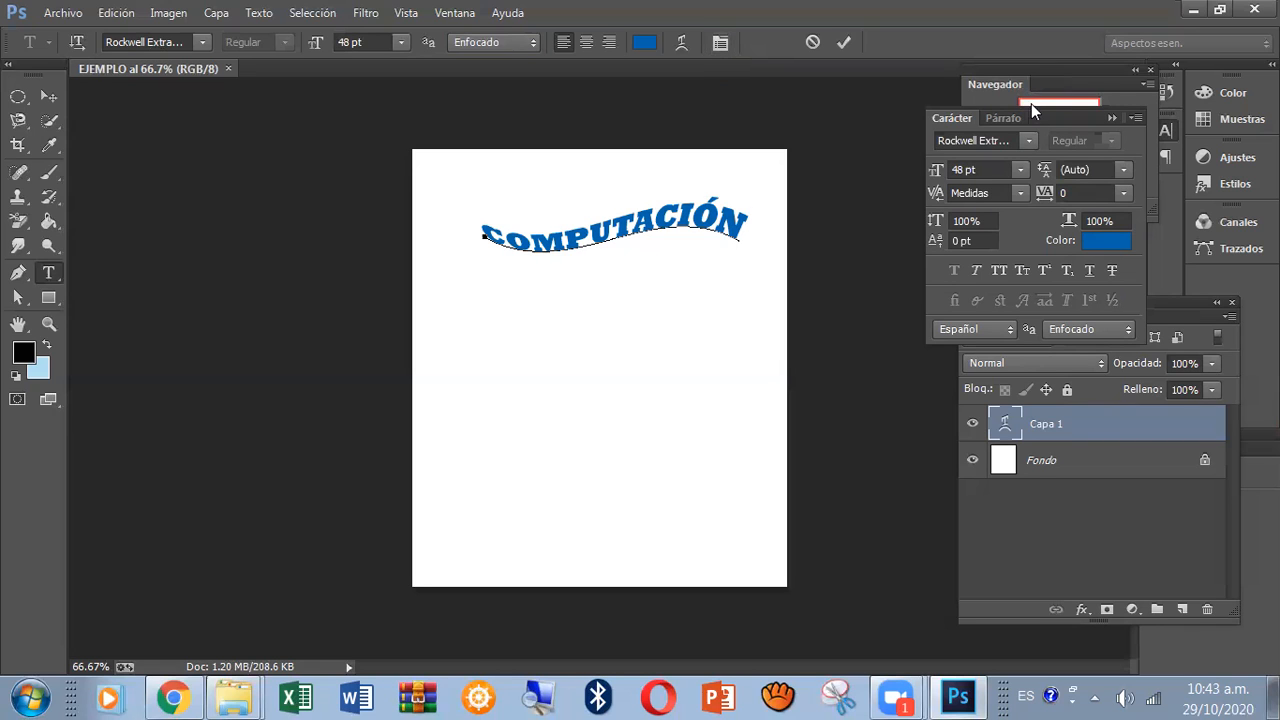
drag(1038, 120, 888, 137)
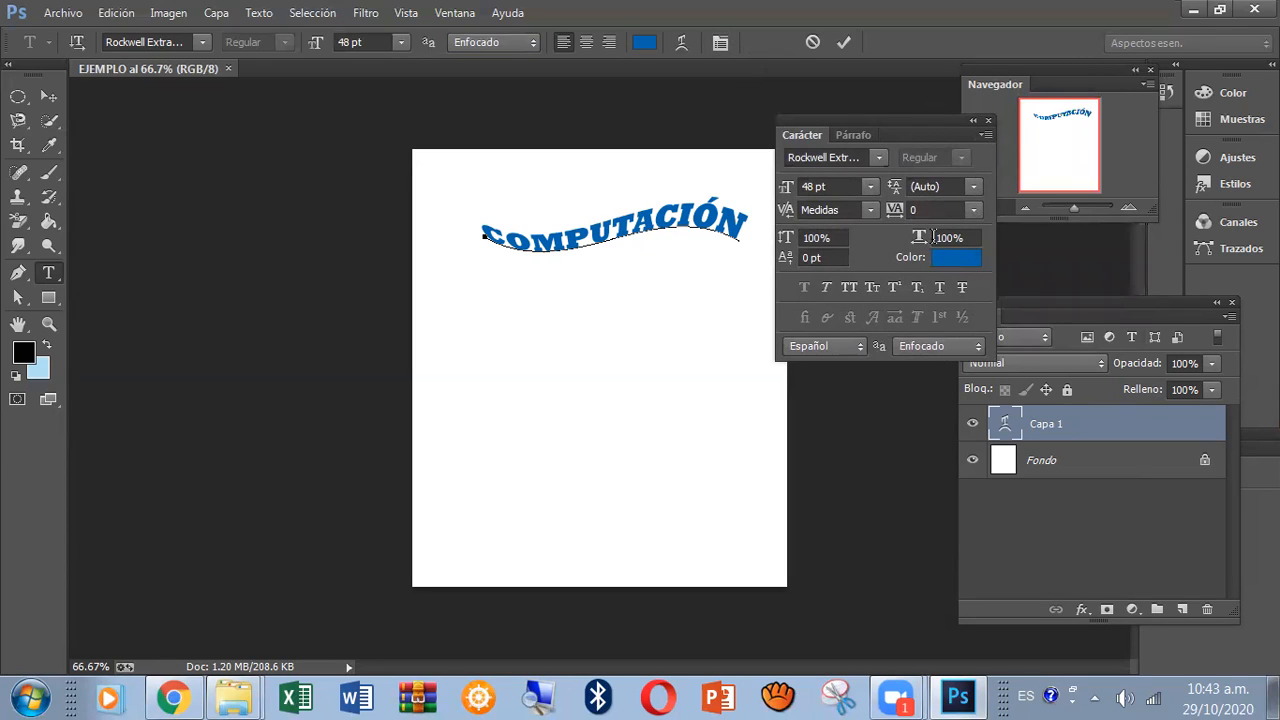
click(855, 137)
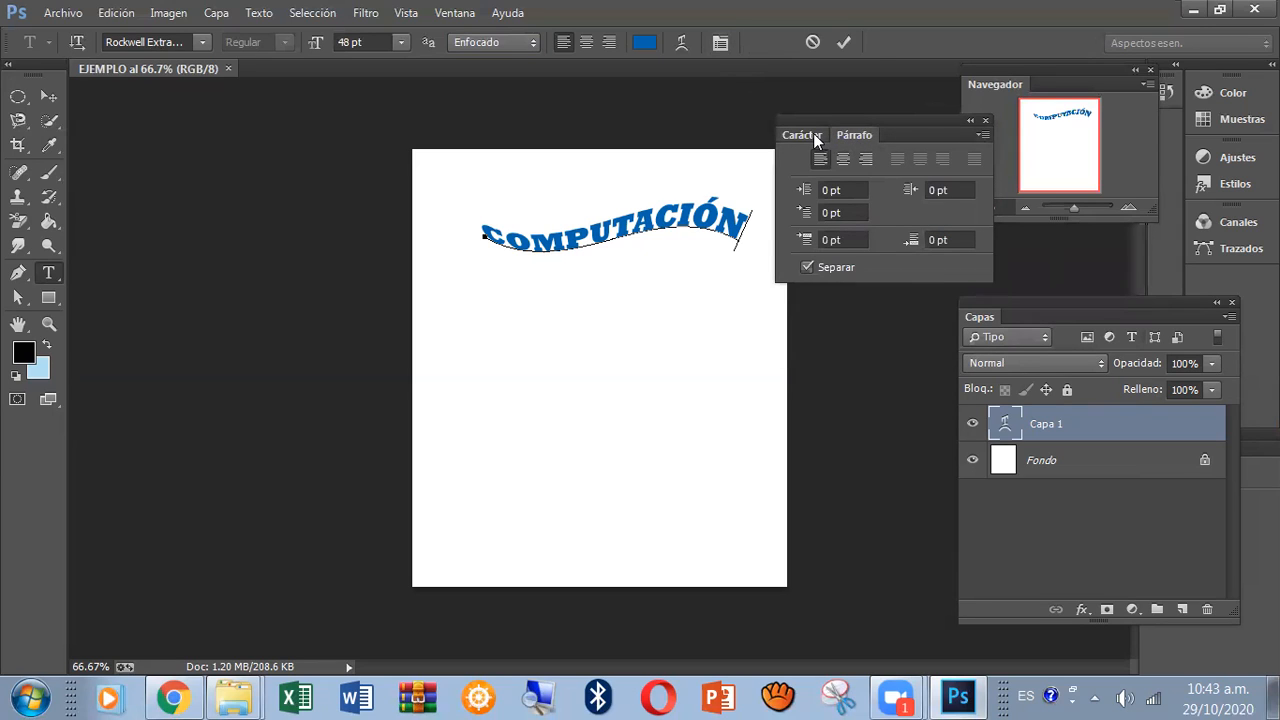
click(813, 134)
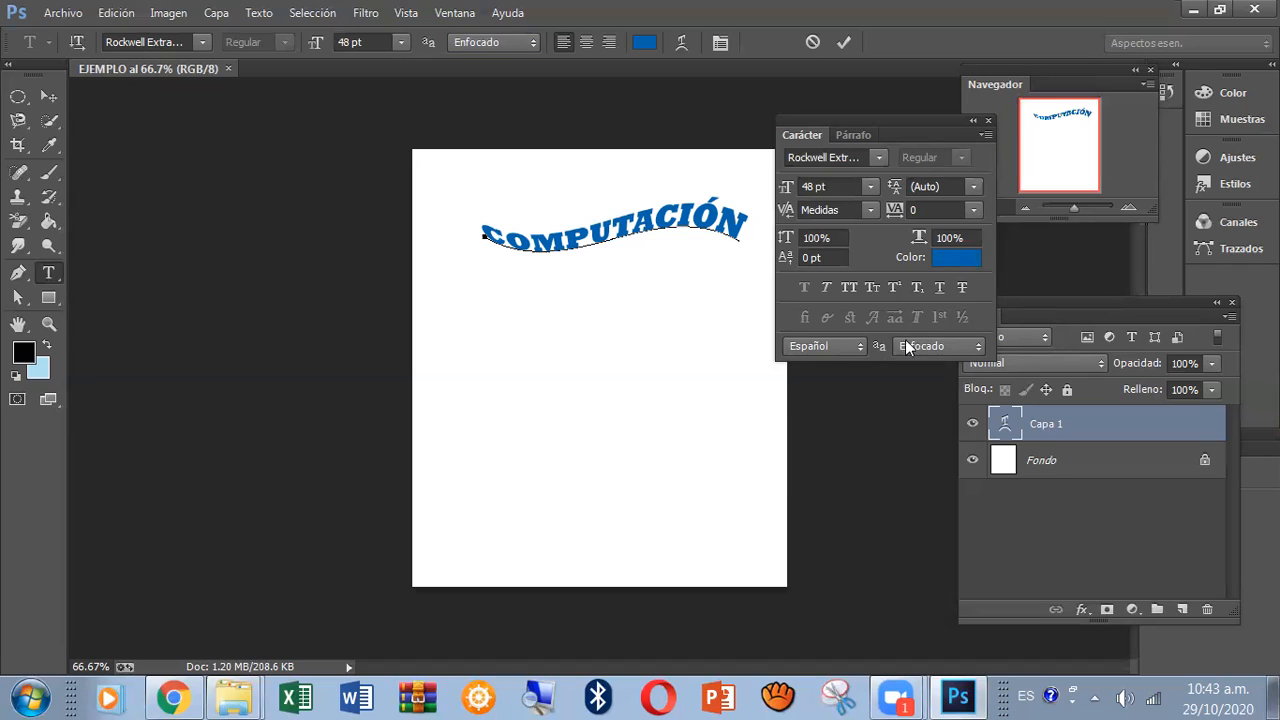
click(845, 139)
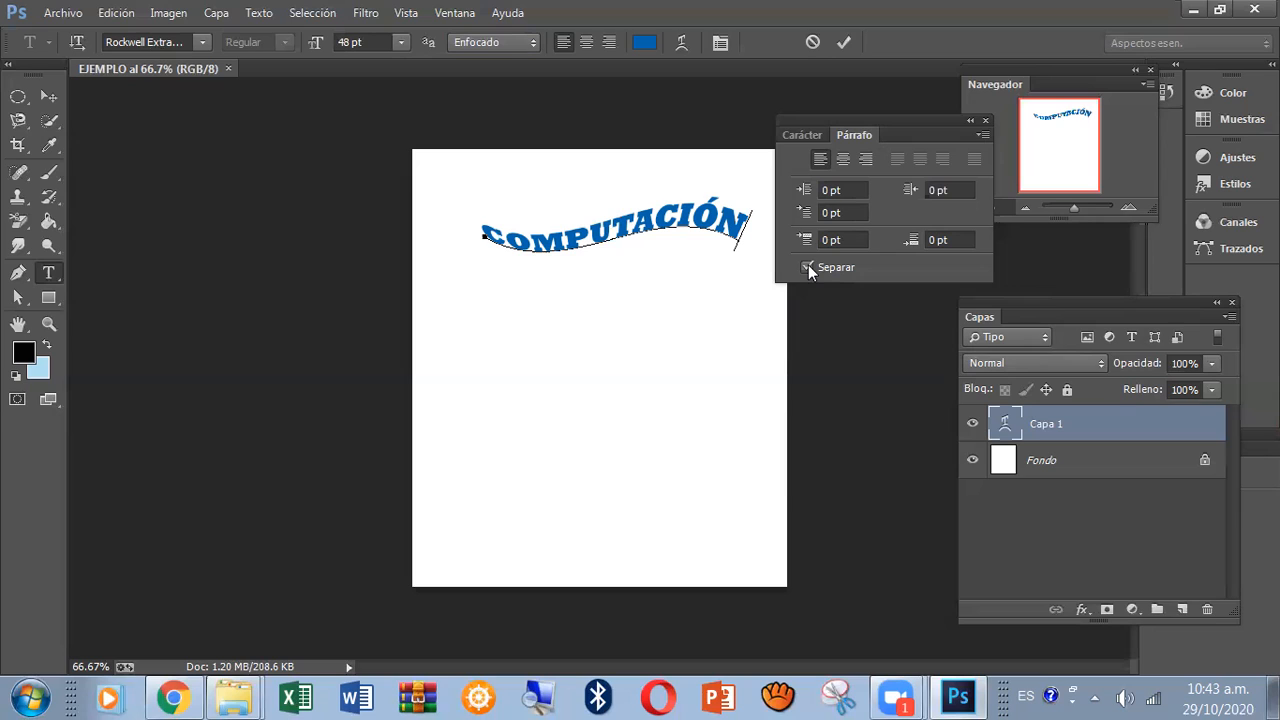
click(812, 136)
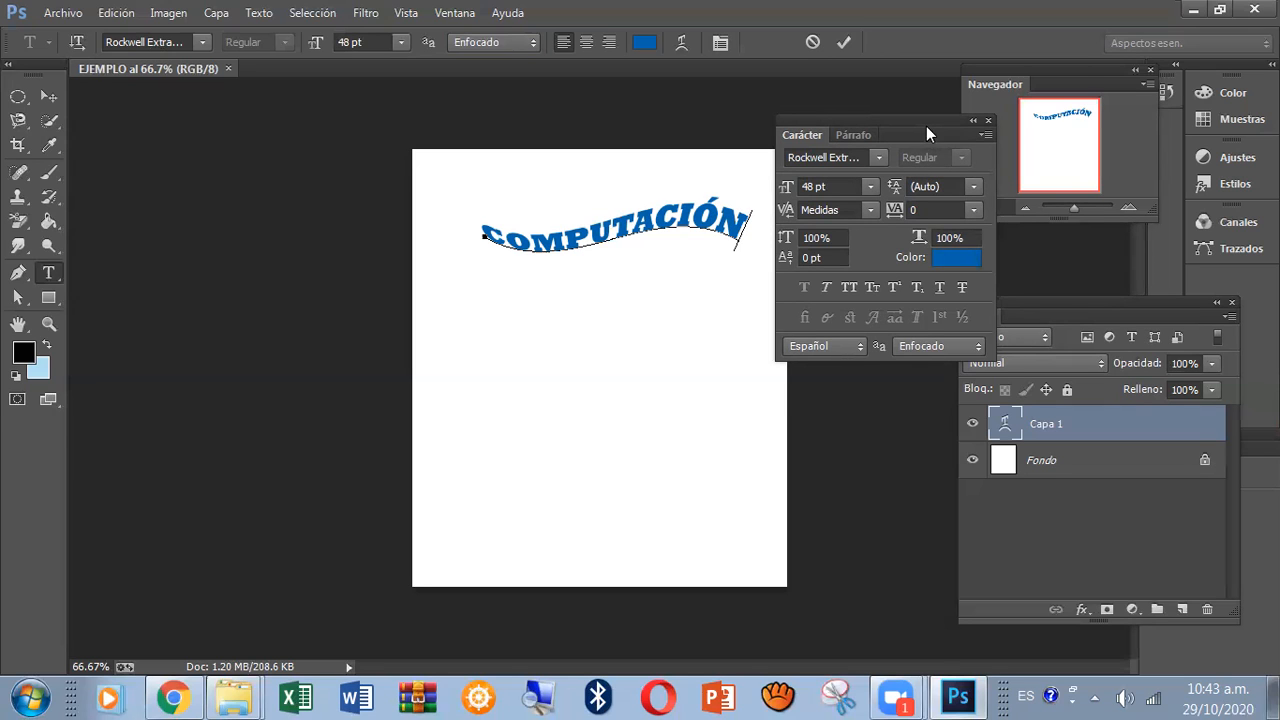
drag(924, 122, 948, 97)
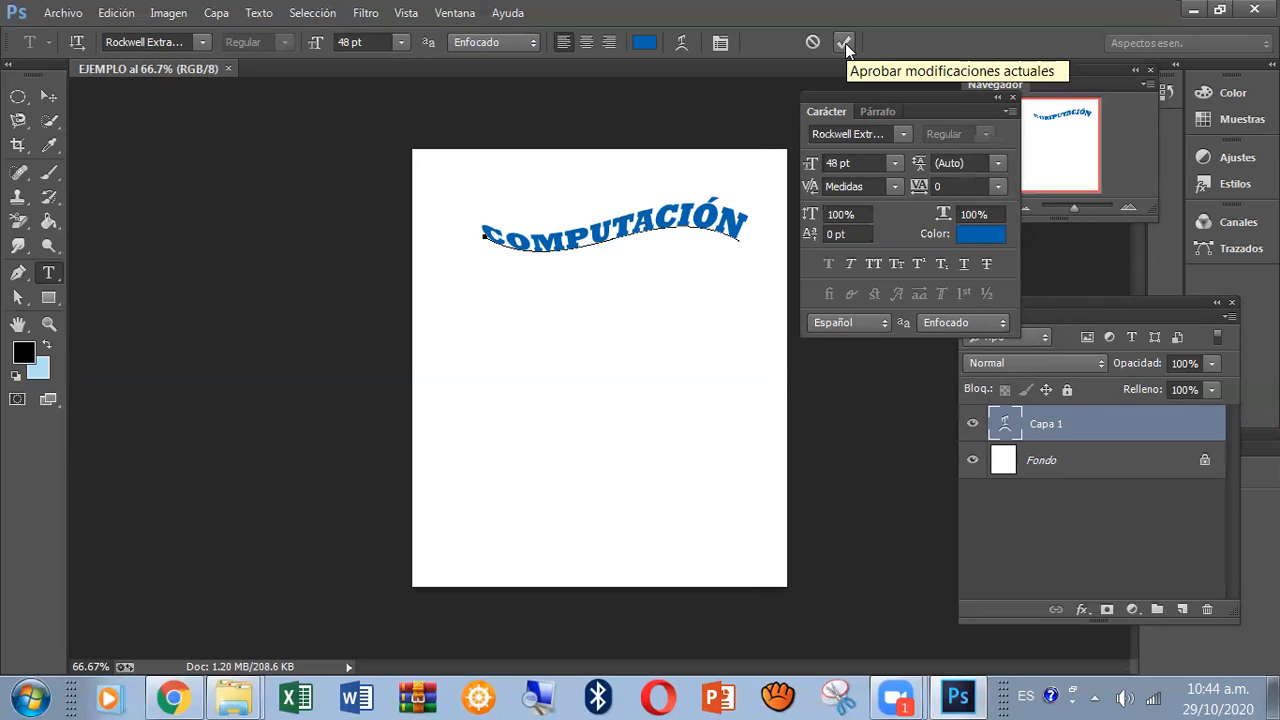
Commit the warped text by activating the Move tool, minimise Photoshop and switch to the class presentation in Chrome.
click(51, 98)
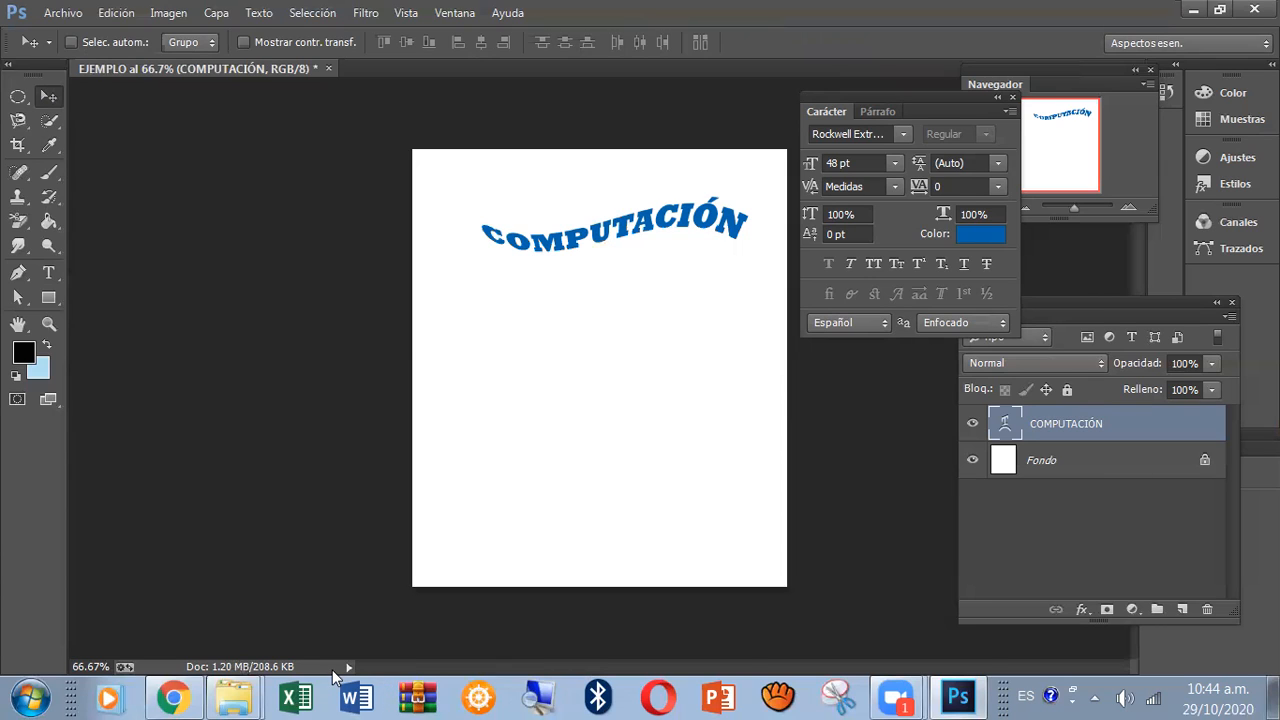
click(1192, 10)
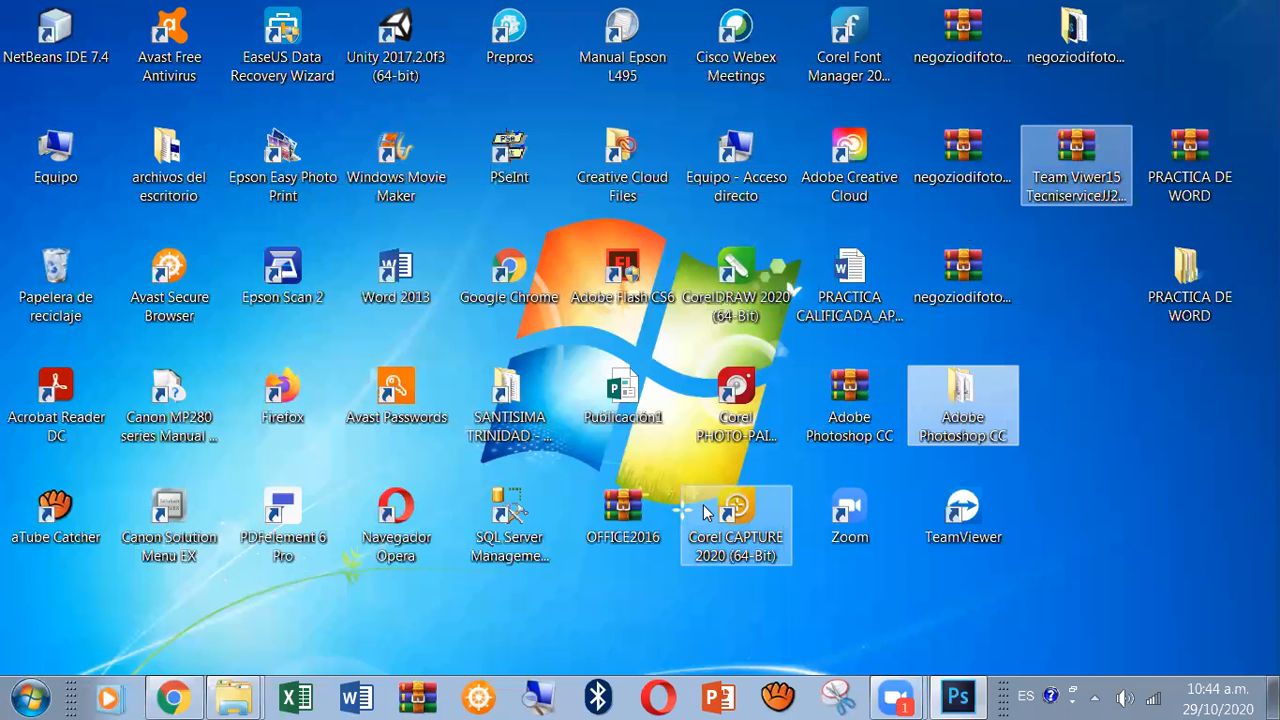
click(172, 697)
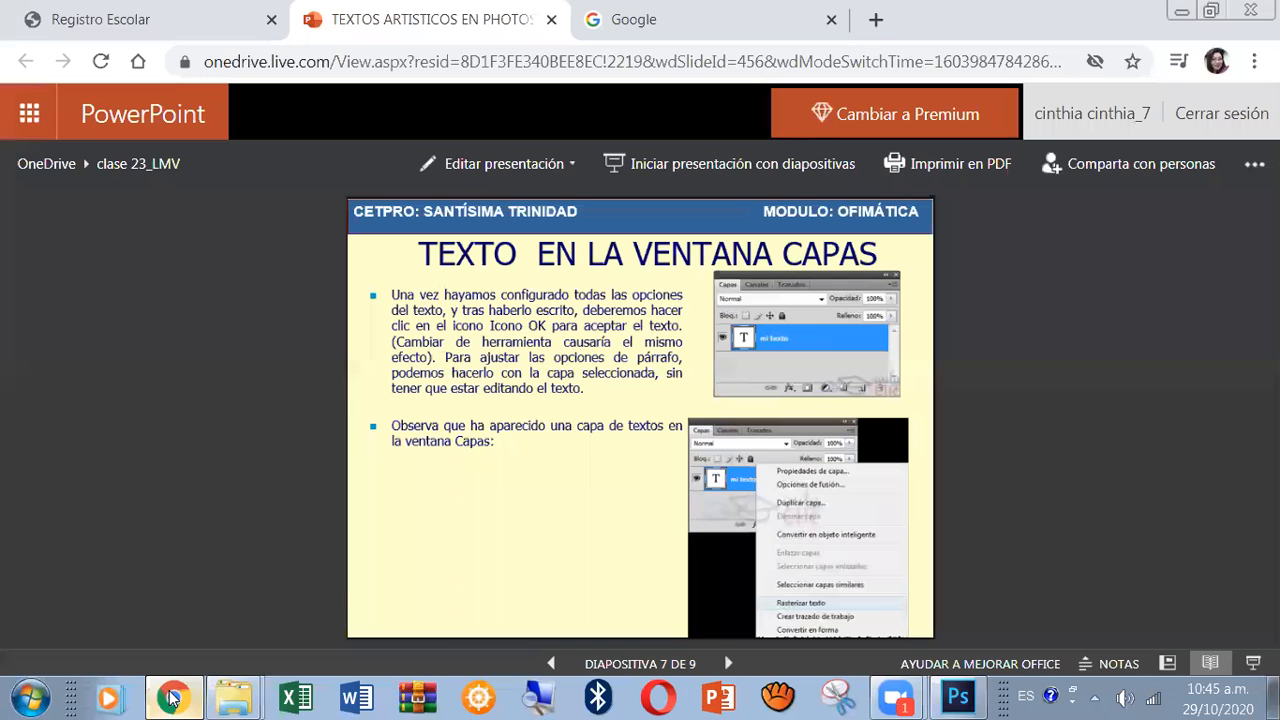
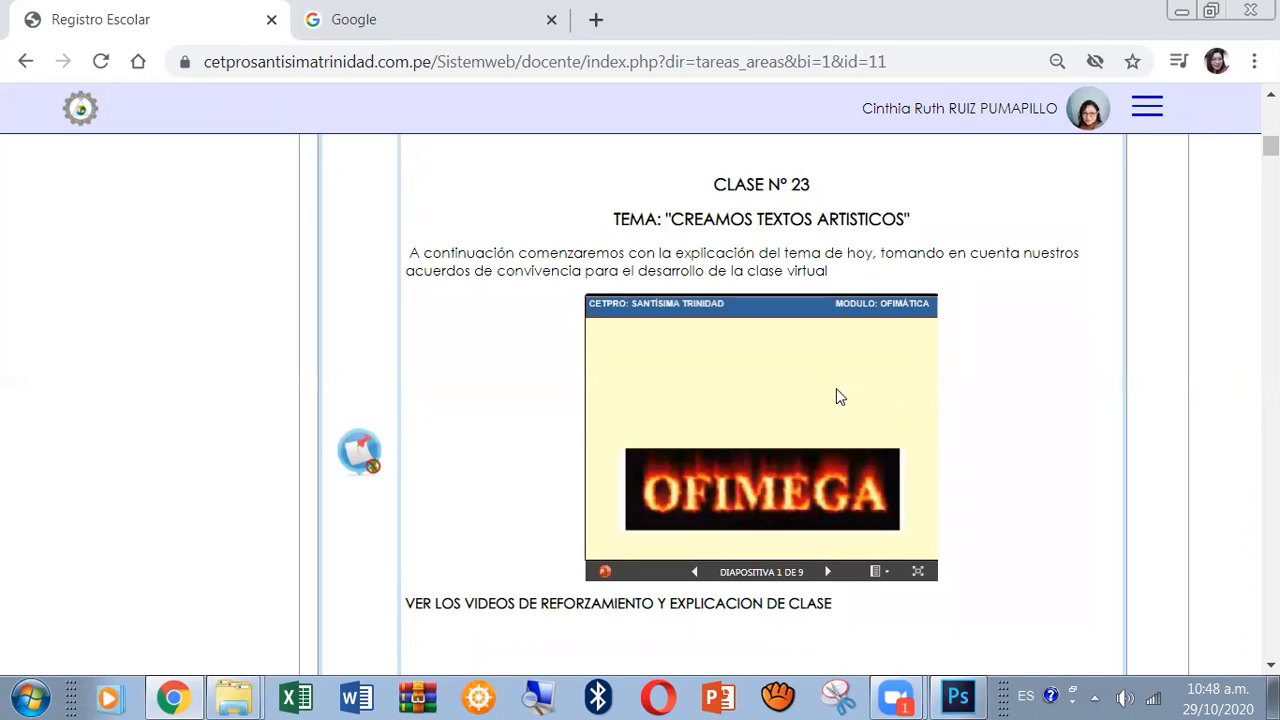
Reveal the three questions about the OFIMEGA image on the first slide of the CLASE Nº 23 presentation.
click(895, 421)
click(895, 421)
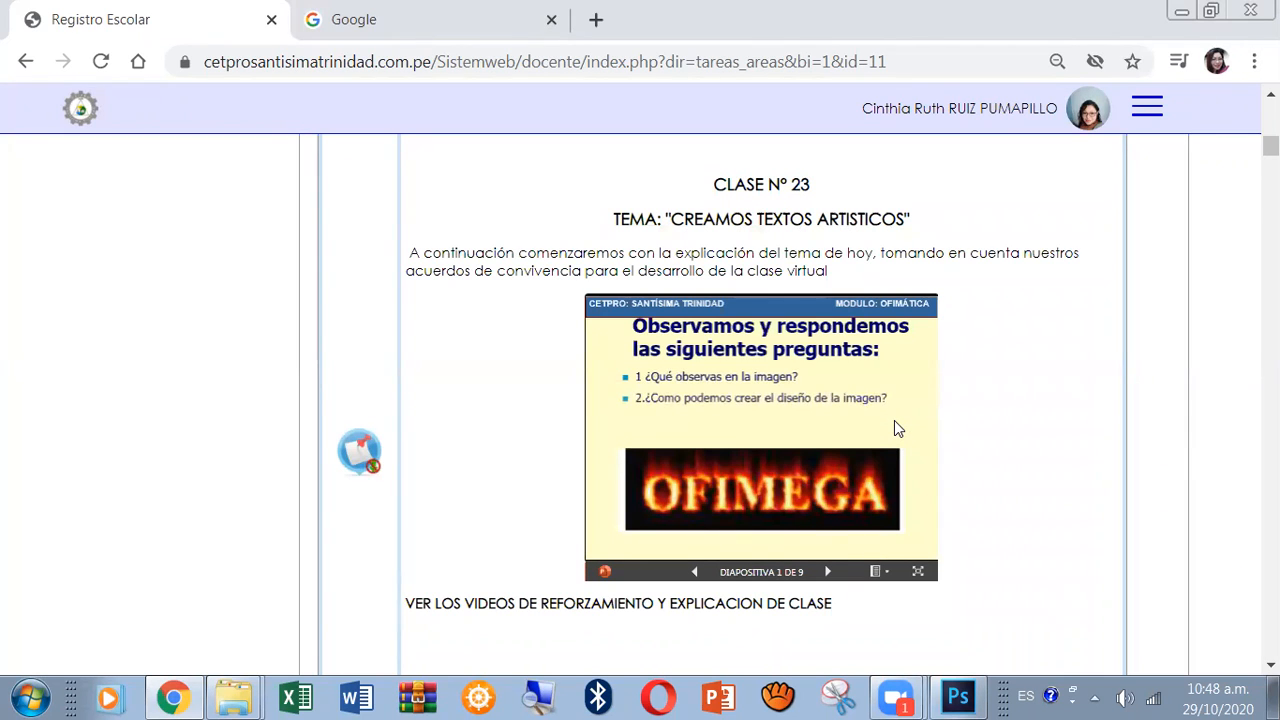
click(895, 421)
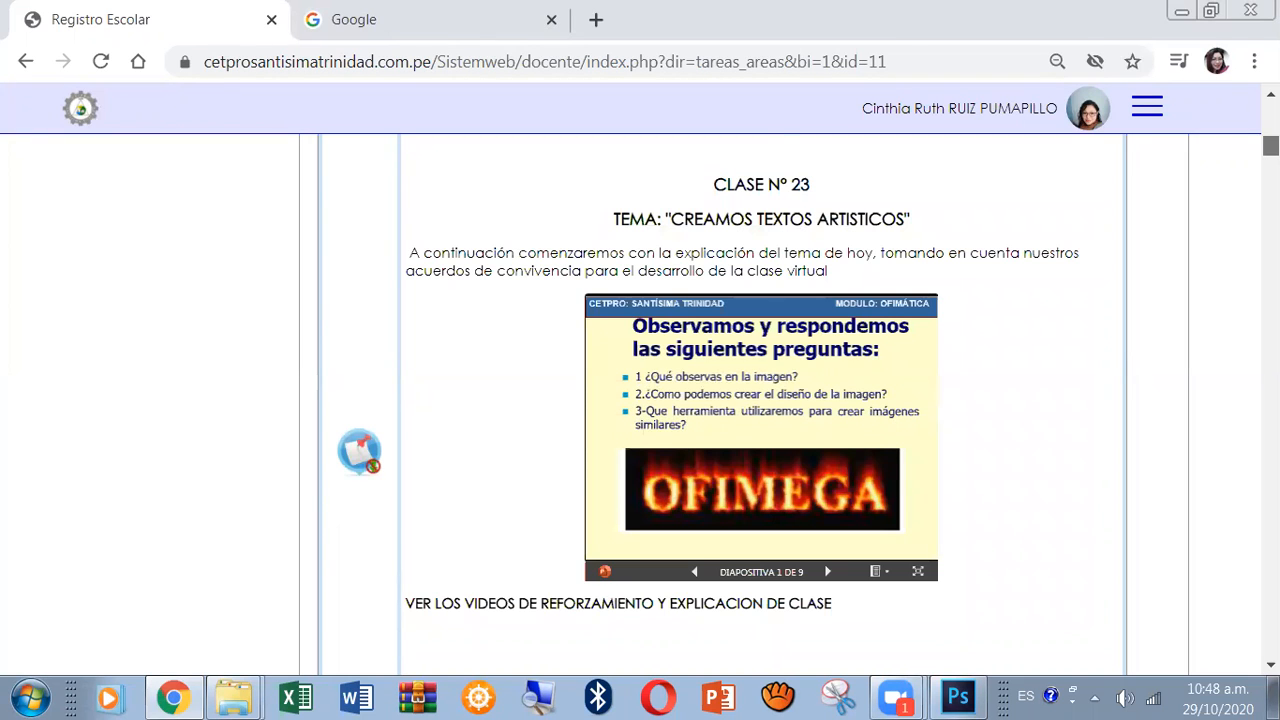
Follow the Práctica Guiada link, download its PDF from OneDrive and open the downloaded file in Acrobat Reader.
scroll(760, 400, down, 3)
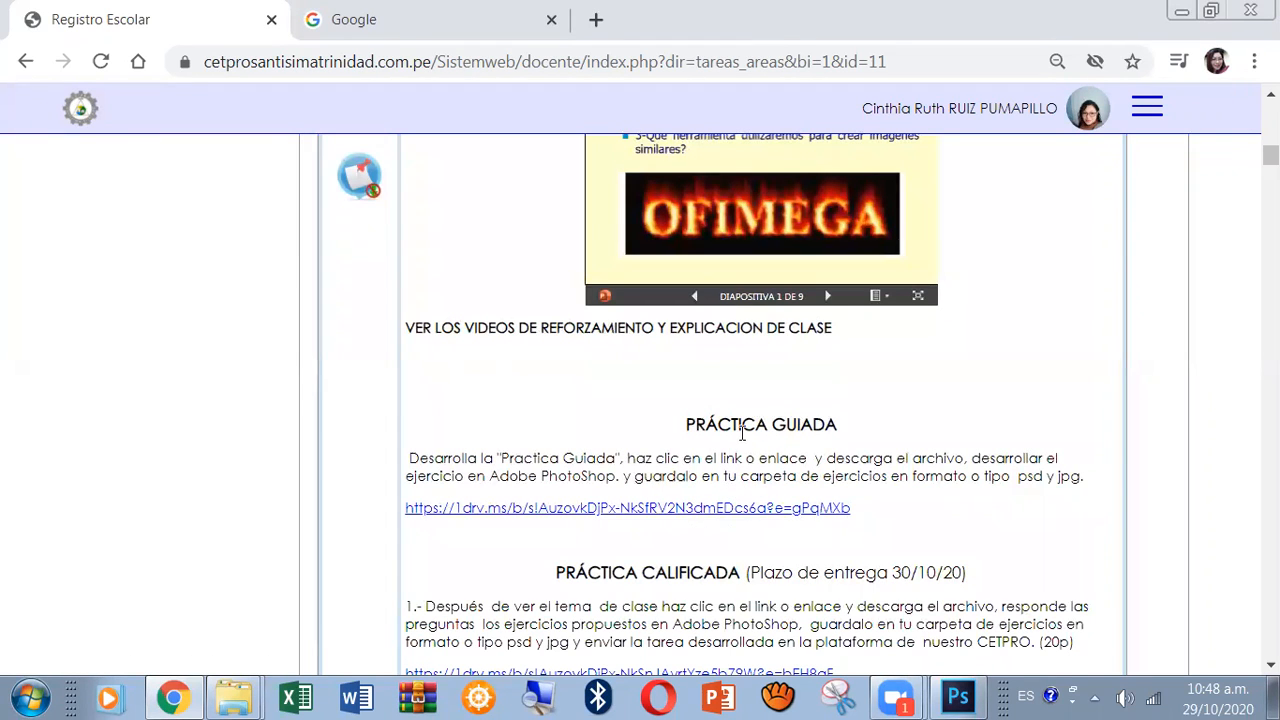
click(728, 508)
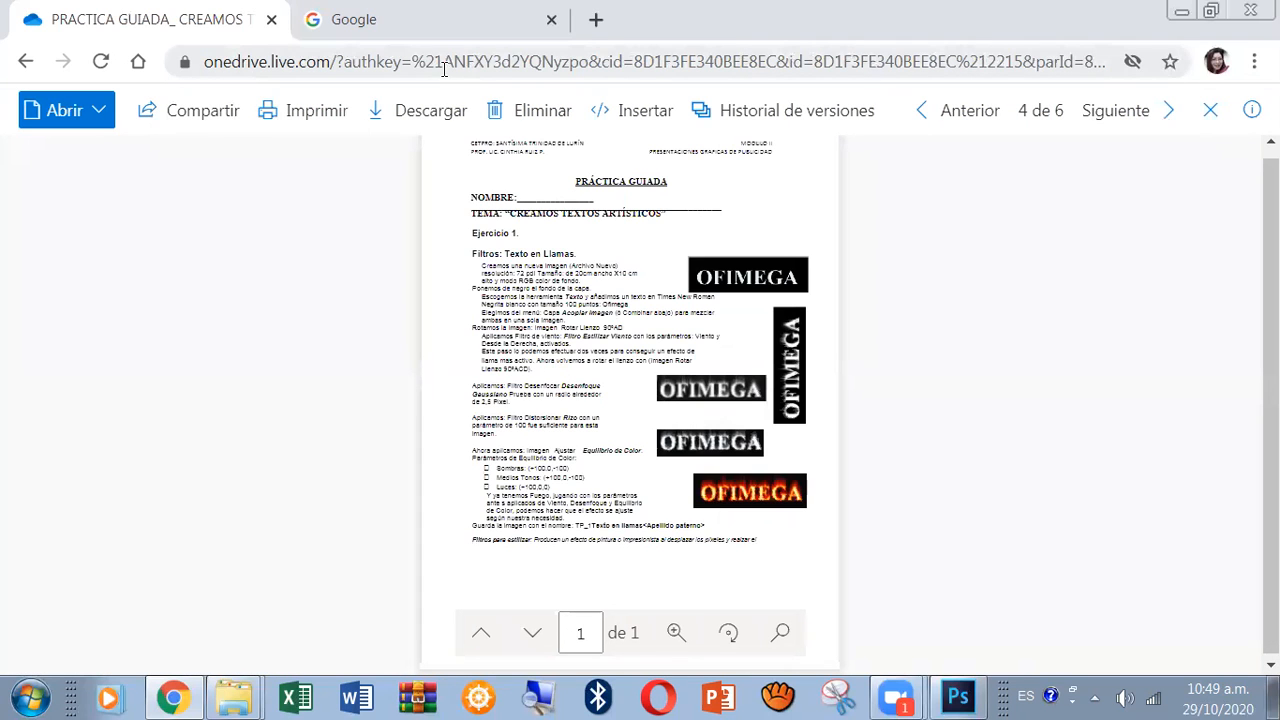
click(432, 118)
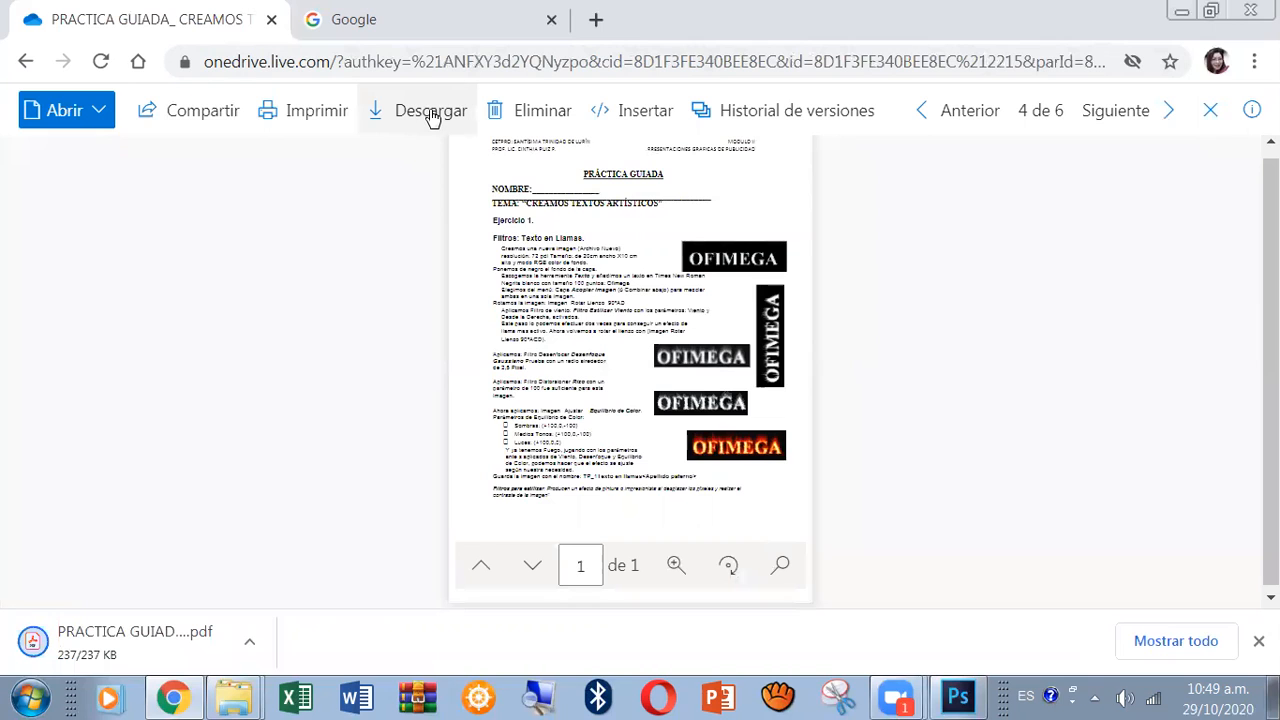
click(69, 672)
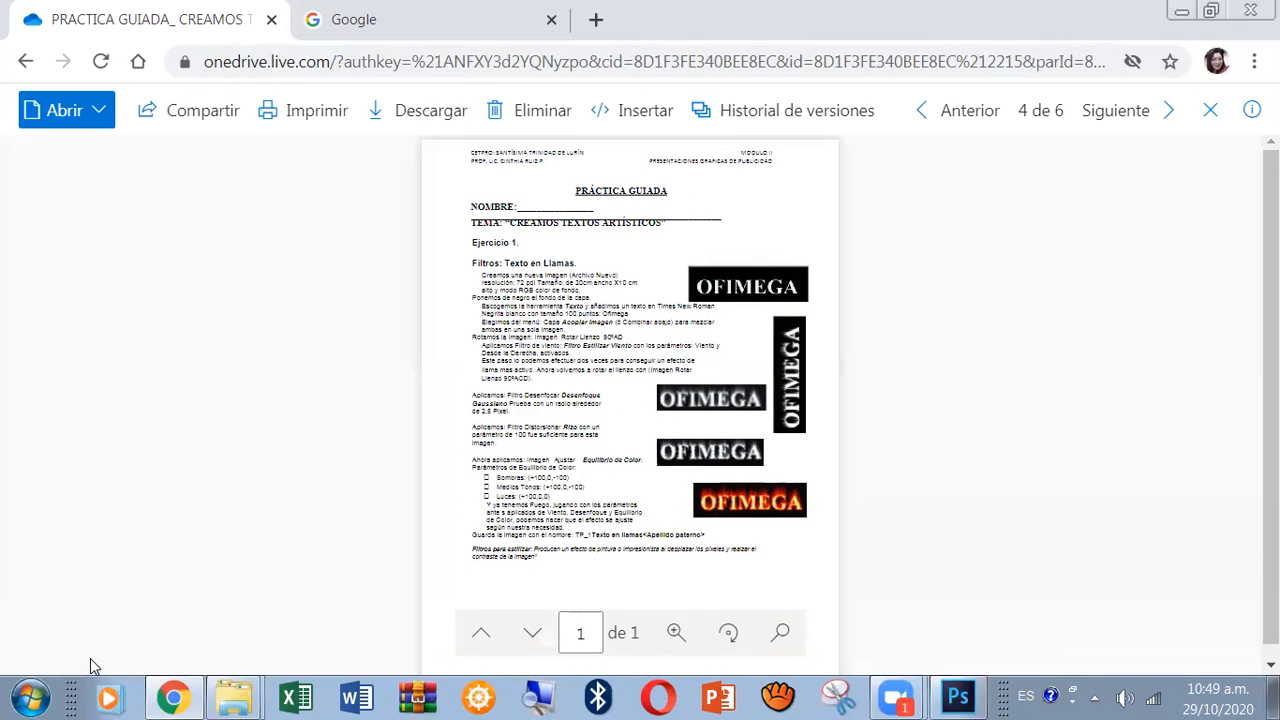
click(26, 63)
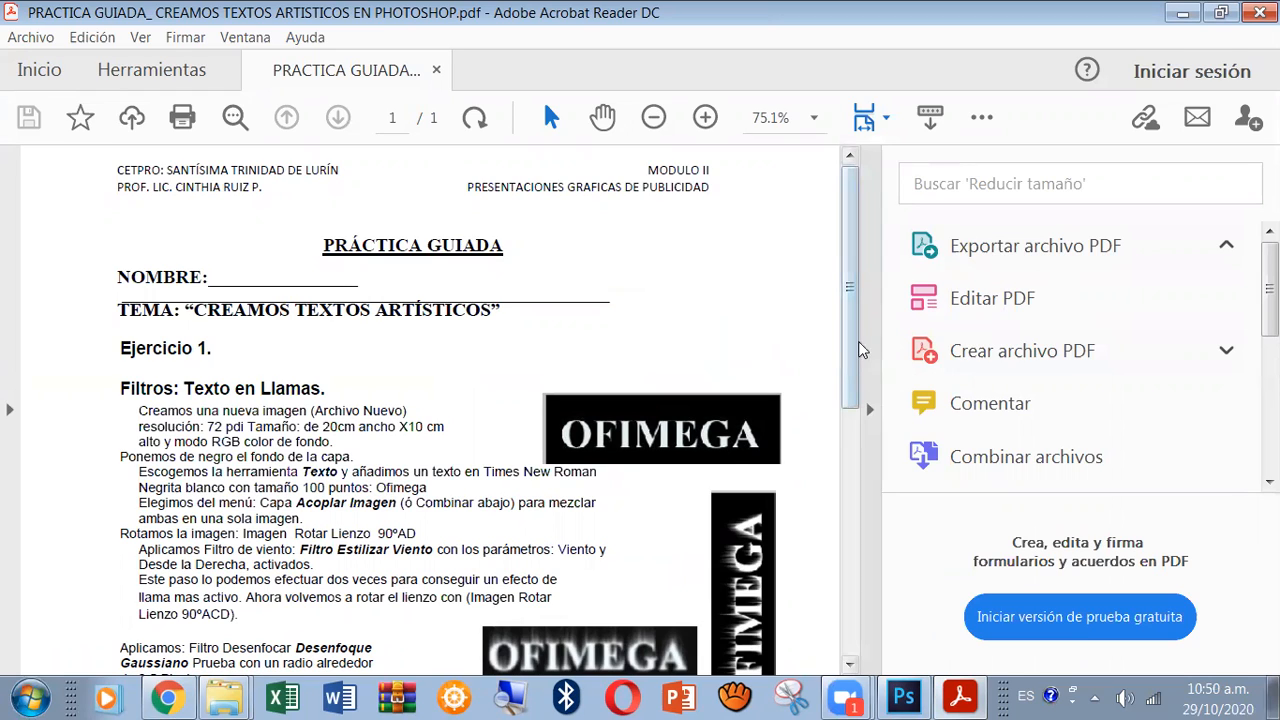
Collapse the PDF's tools pane and read the Ejercicio 1 instructions for the "Filtros: Texto en Llamas" effect.
click(869, 411)
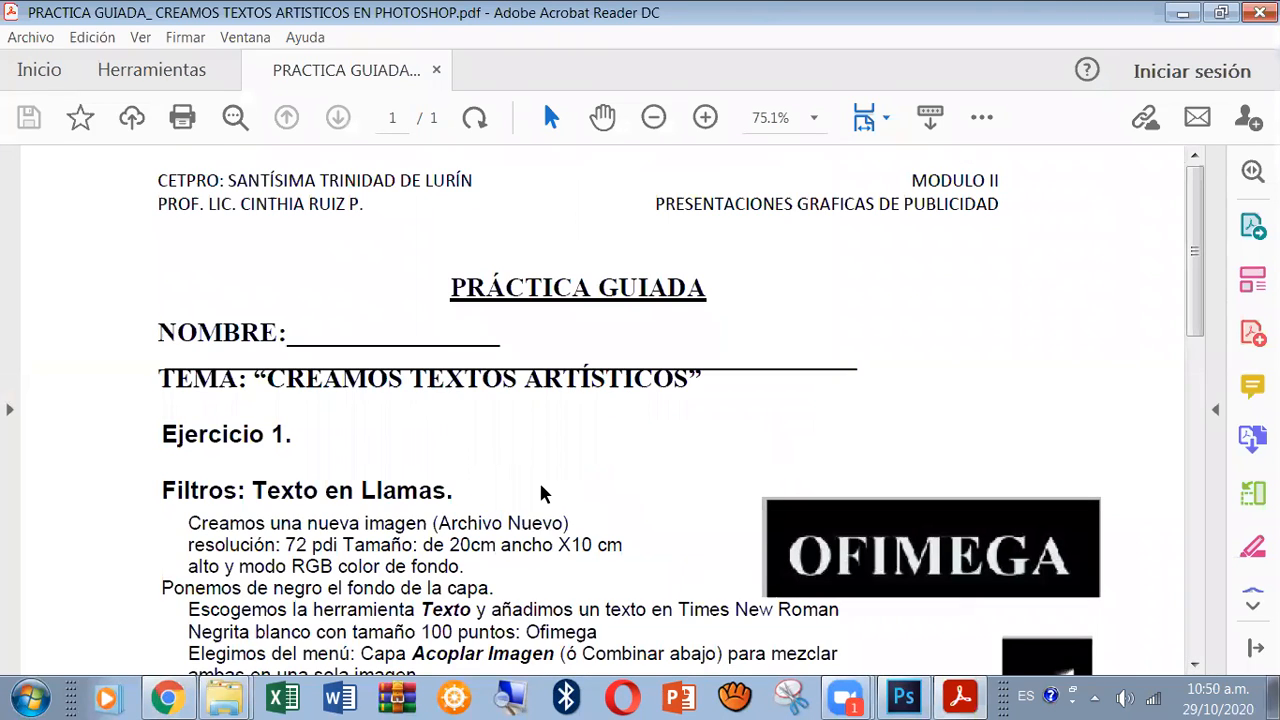
click(1195, 666)
click(1195, 666)
click(1195, 666)
click(1195, 666)
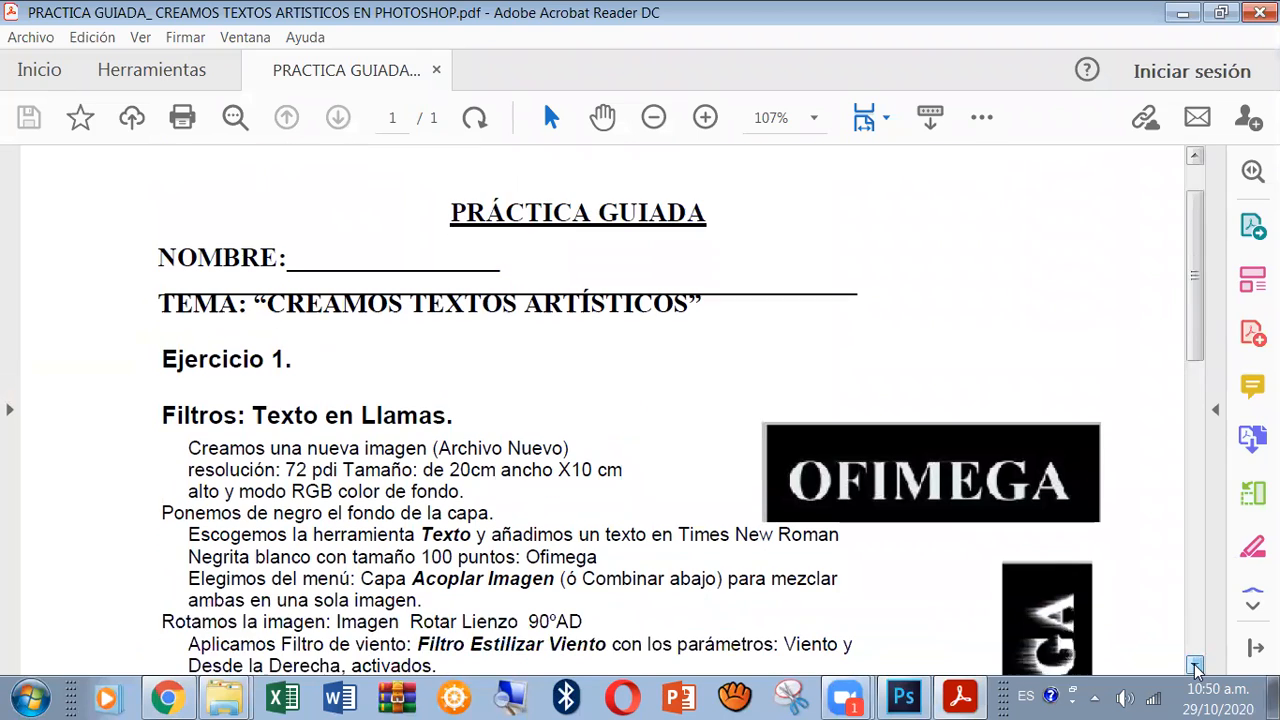
click(1195, 666)
click(1195, 666)
click(1195, 666)
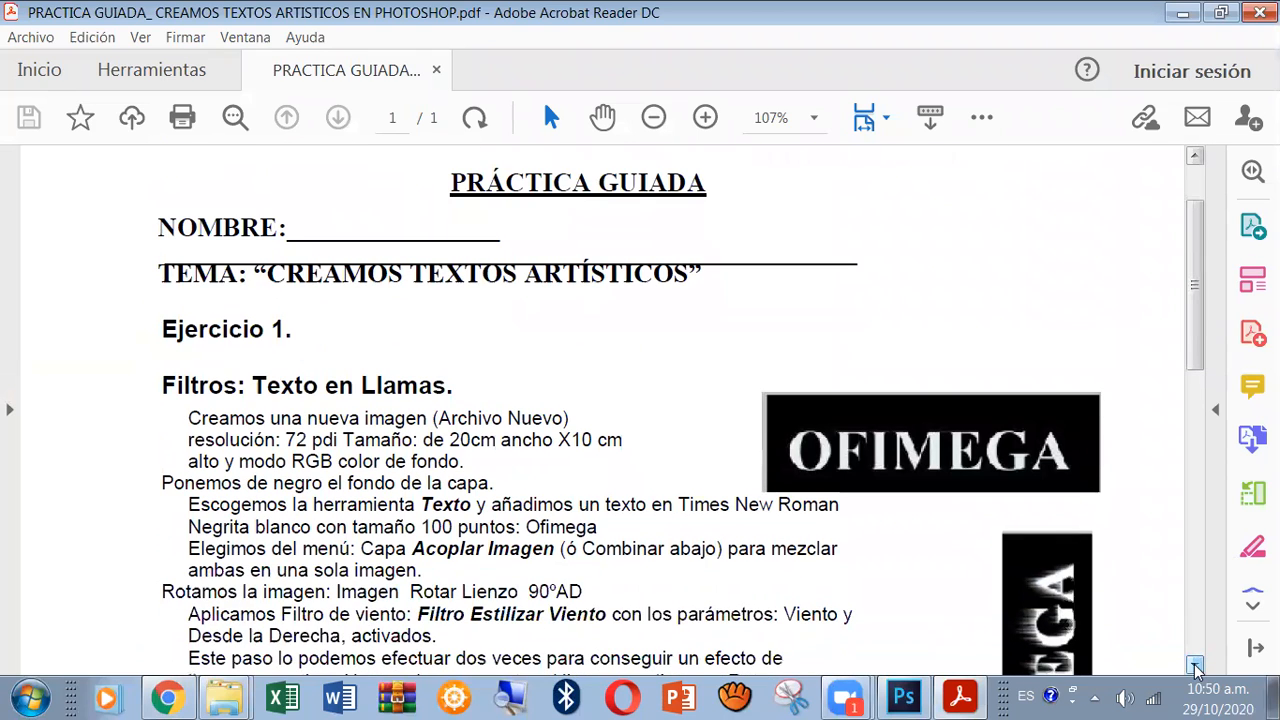
click(1195, 666)
click(1195, 666)
click(1195, 666)
click(1195, 666)
click(1195, 666)
click(1195, 666)
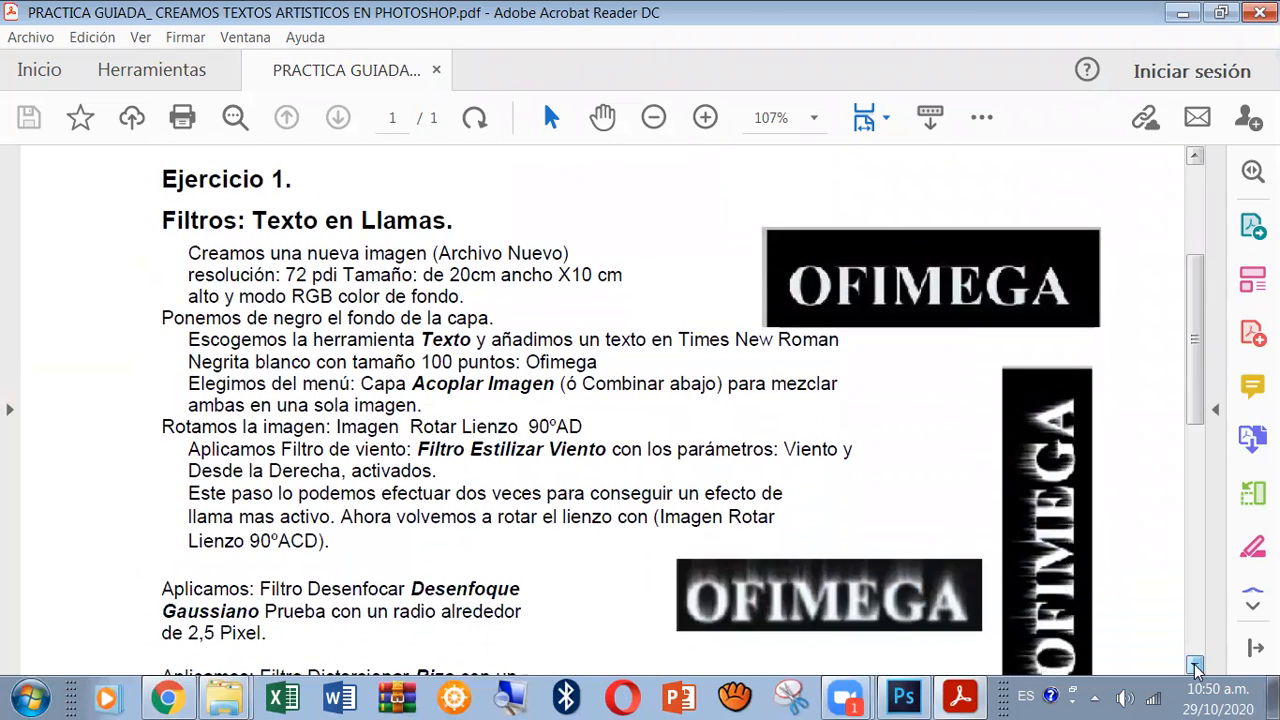
click(1195, 666)
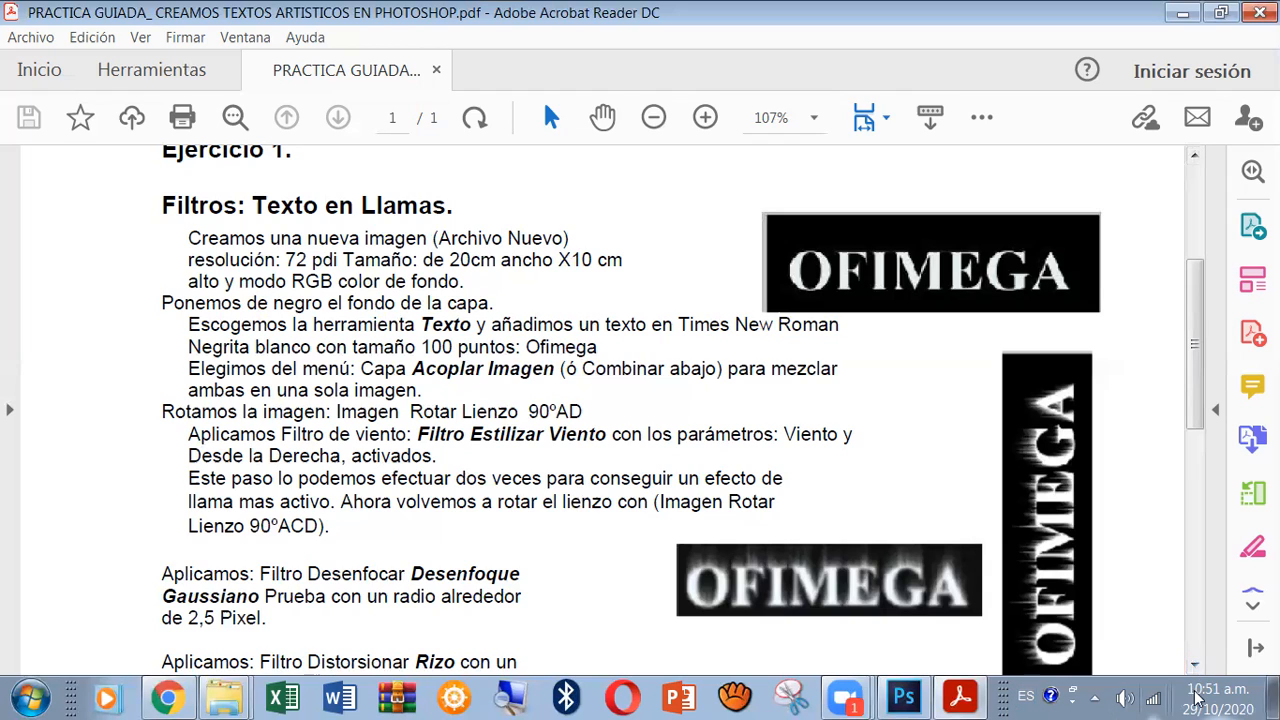
Switch to Photoshop and close the EJEMPLO document without saving its changes.
mouse_move(908, 698)
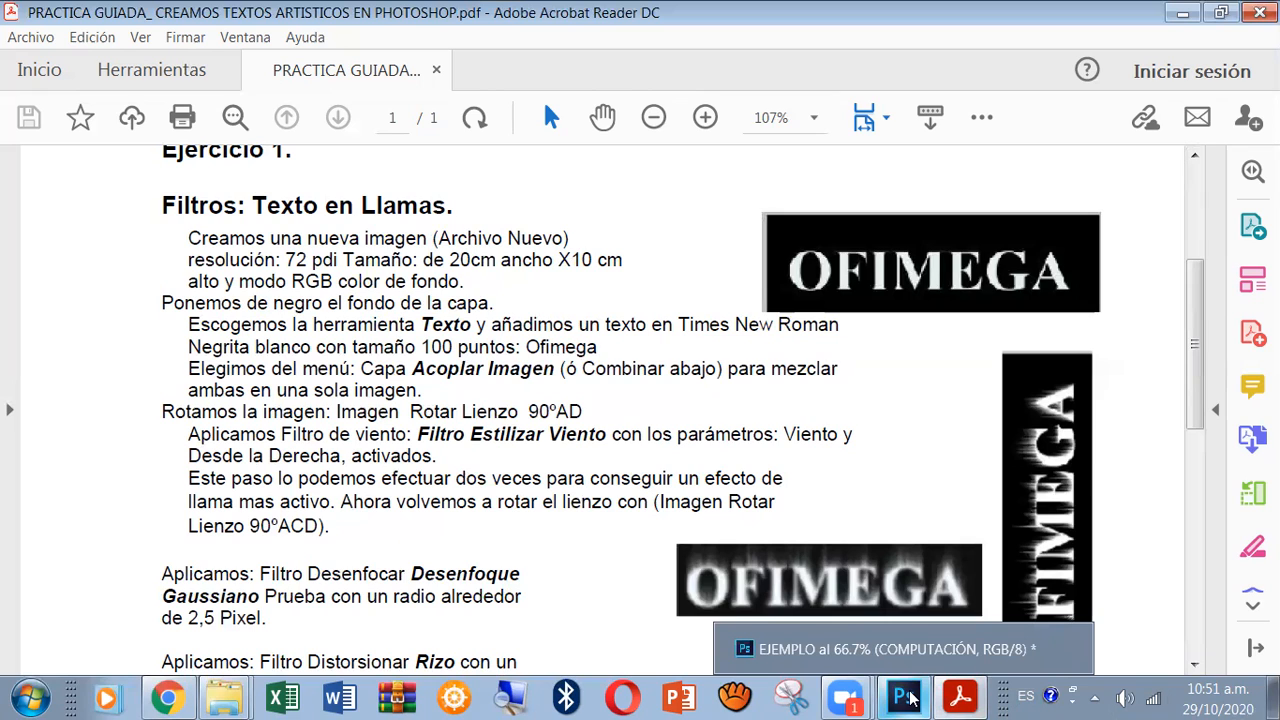
click(905, 697)
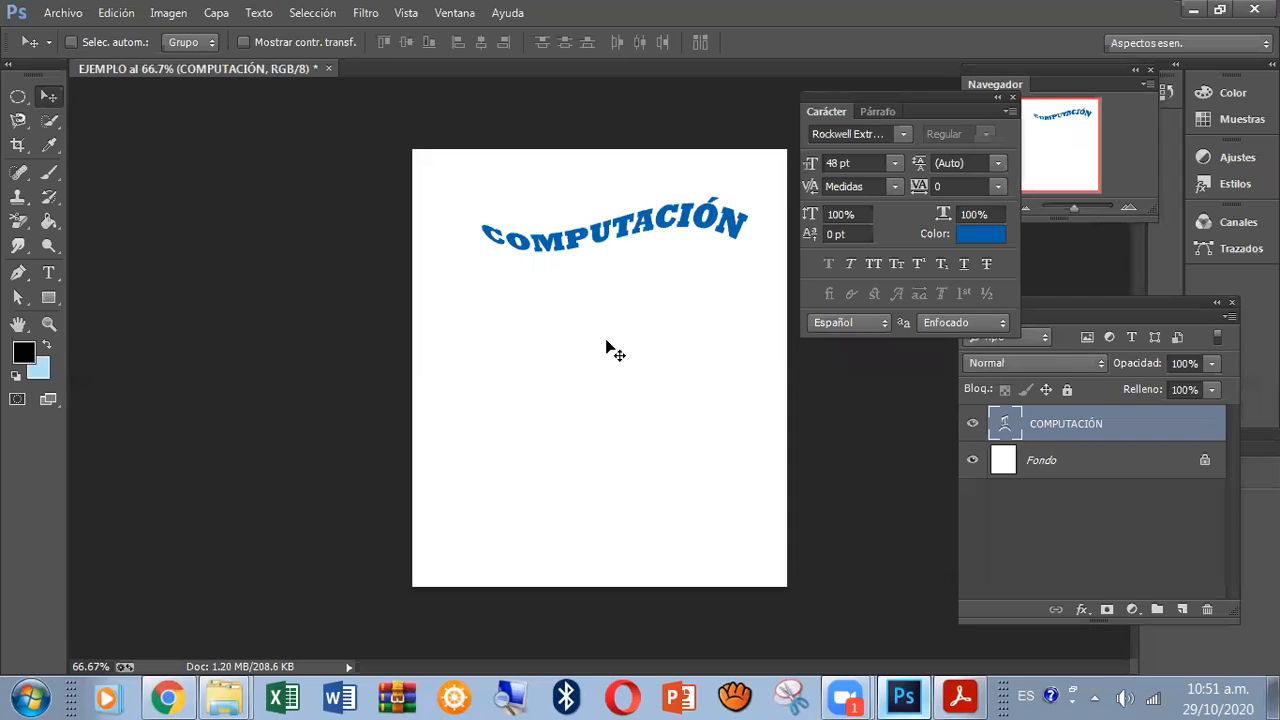
click(329, 69)
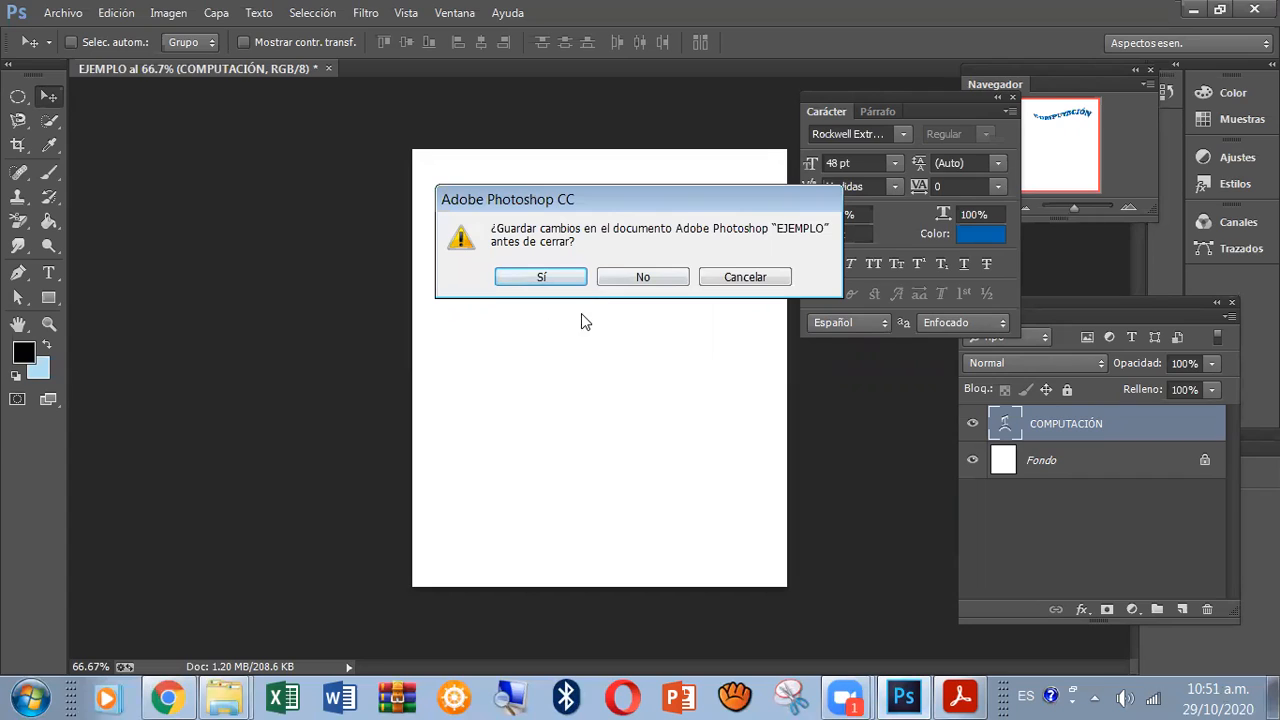
click(640, 277)
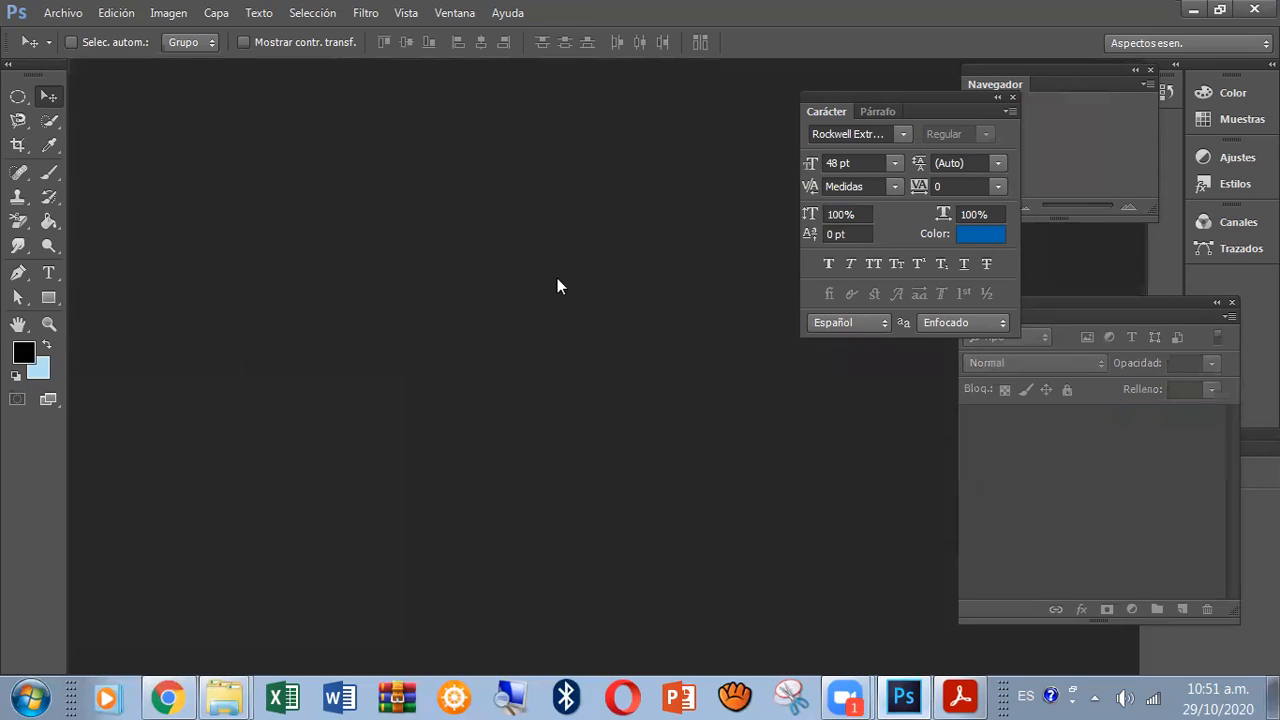
Start a new document and name it "TPGUIADO_TEXTO EN LLAMAS_" followed by the surname.
click(62, 14)
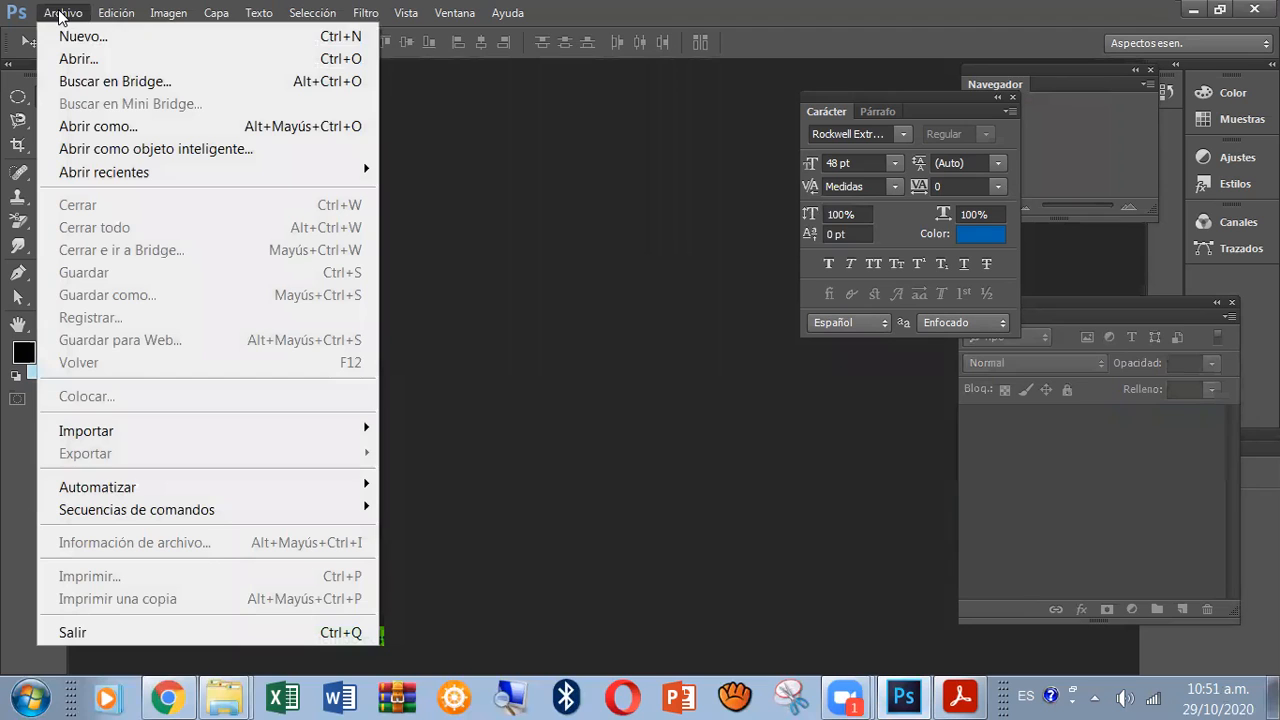
click(80, 42)
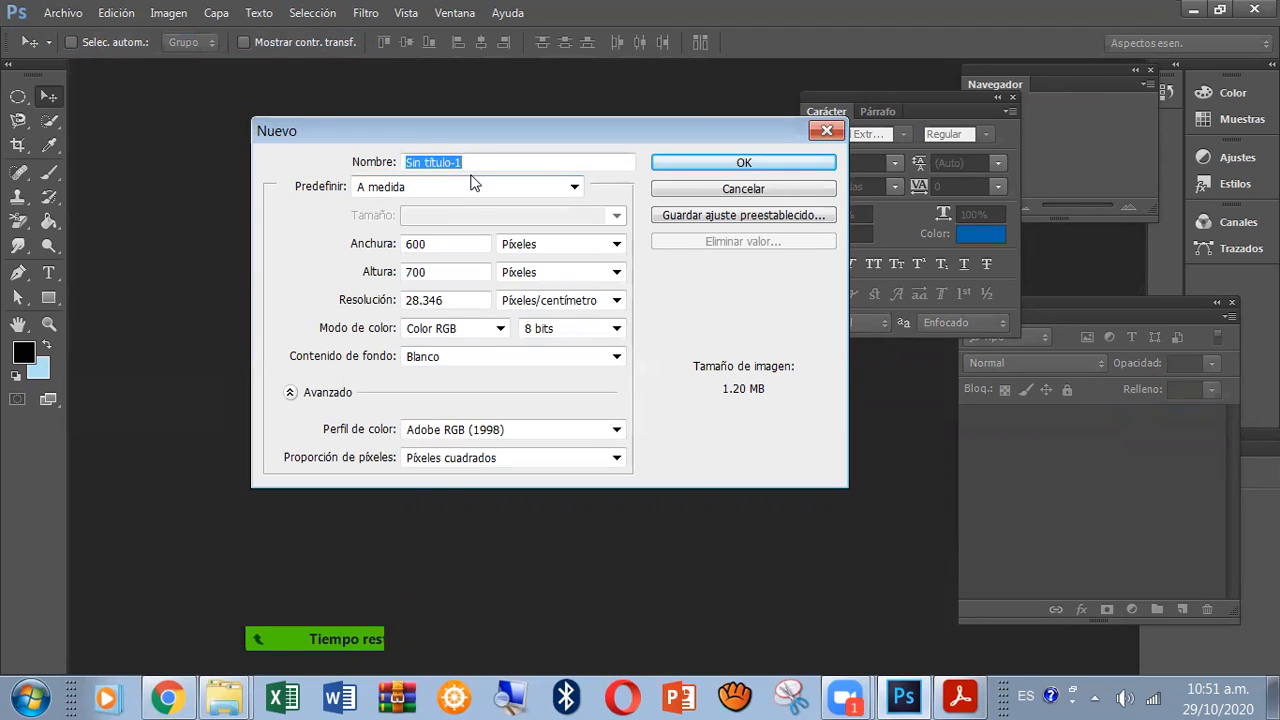
key(BackSpace)
text(p)
key(BackSpace)
key(BackSpace)
text(TPGUIADO)
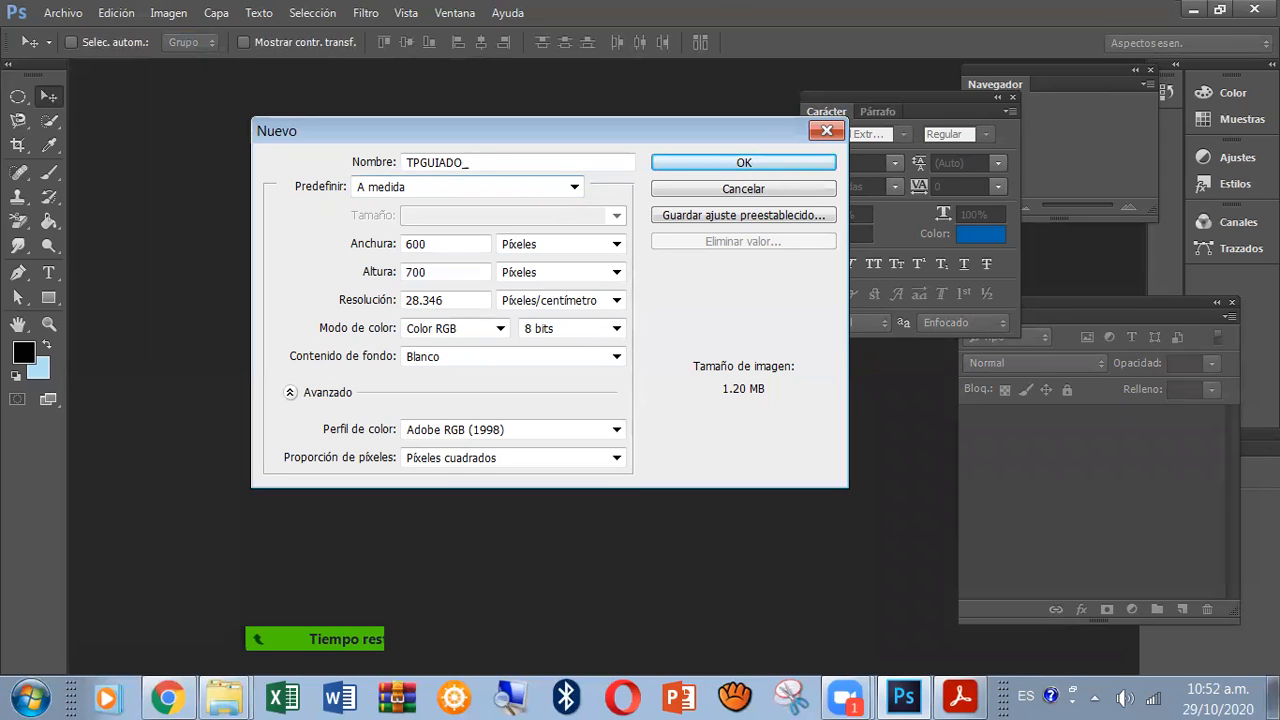
text(_TEXTO EN LLAMAS_RU)
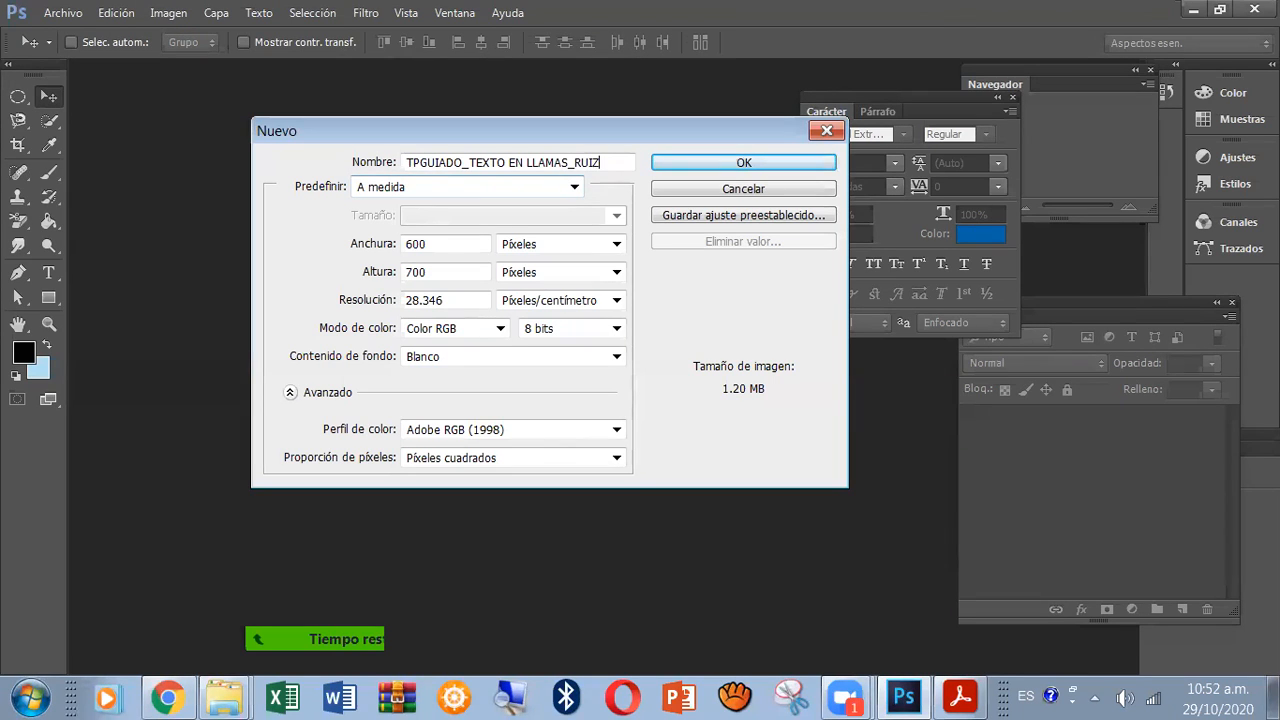
text(IZ)
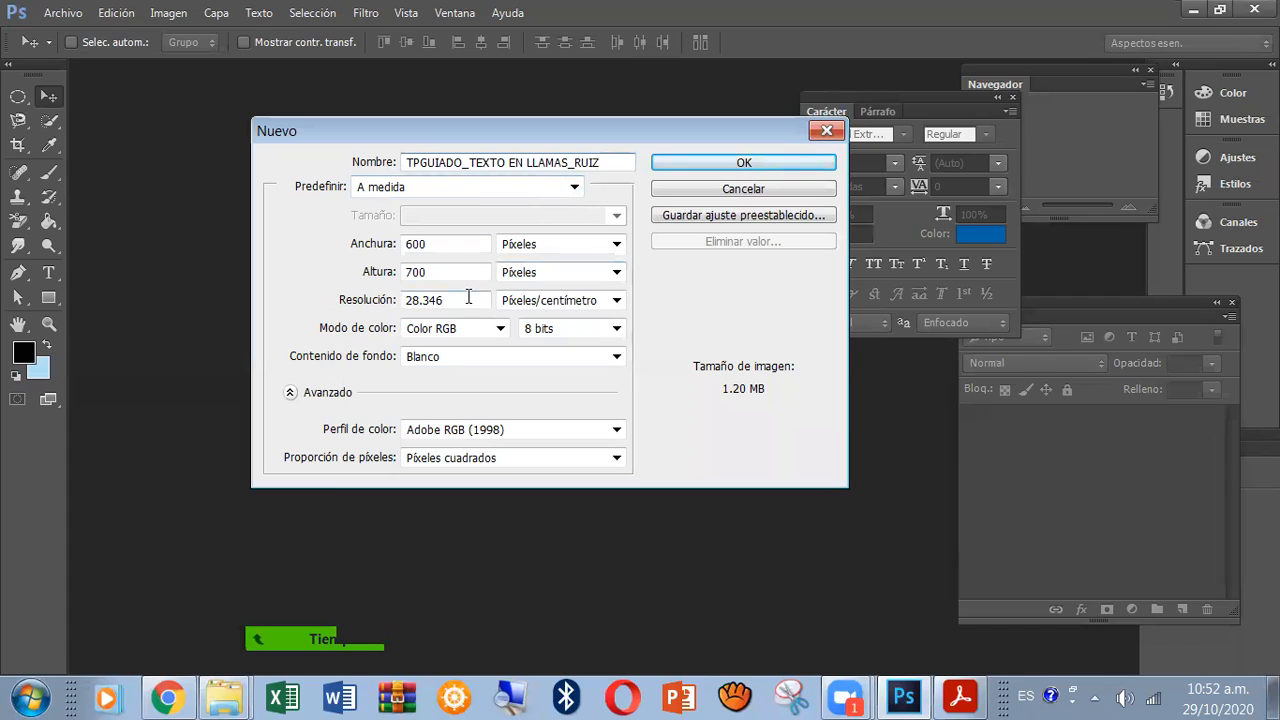
Switch the new document's size units to centimetres and check the required dimensions in the practice PDF.
double_click(438, 275)
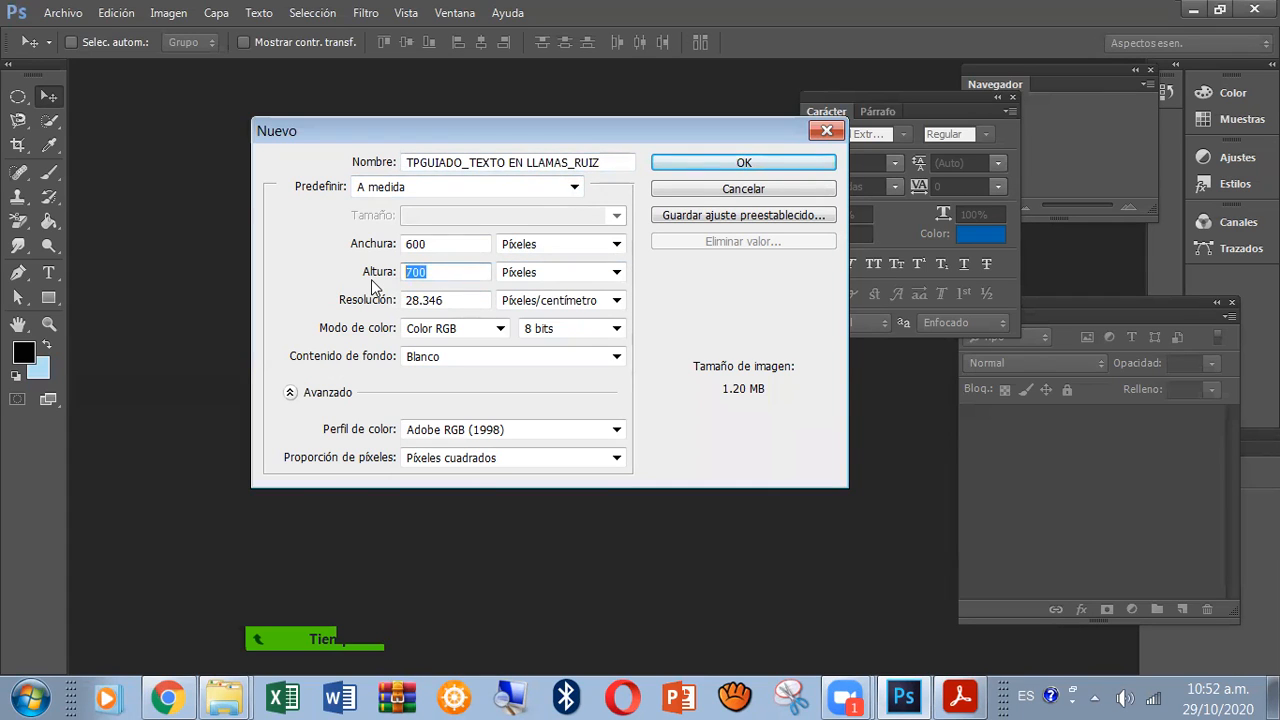
click(617, 245)
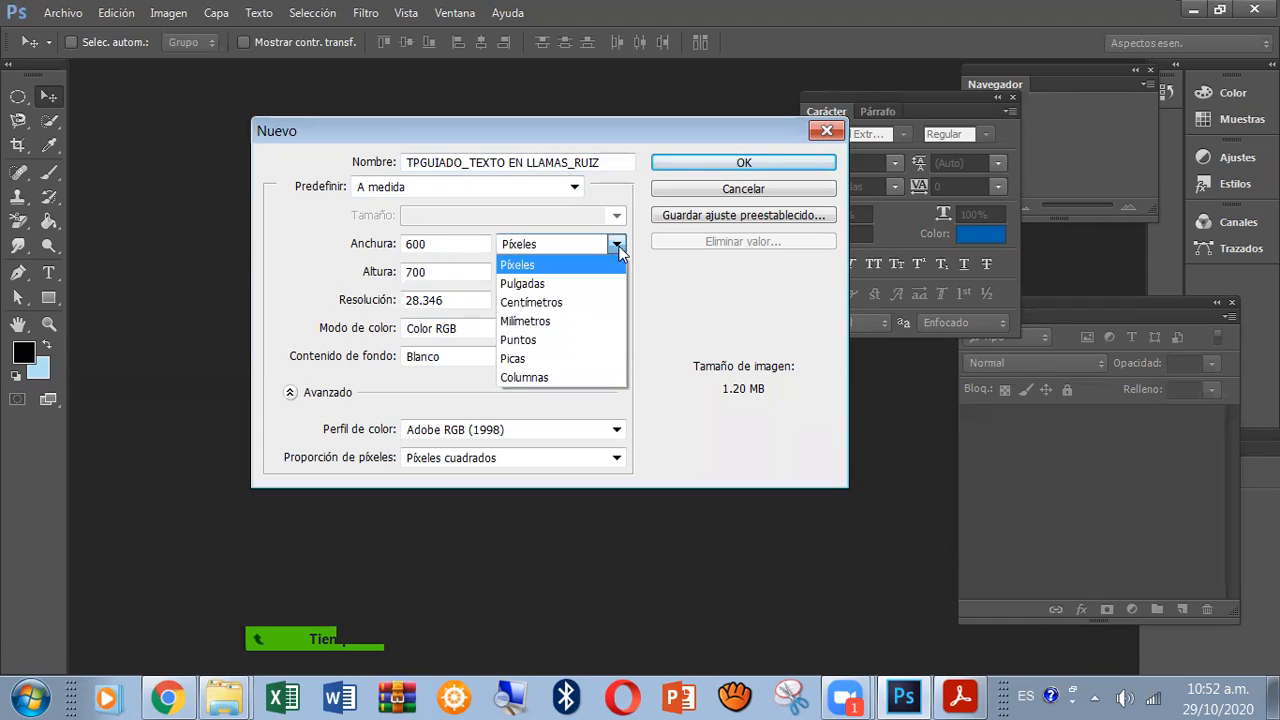
click(588, 303)
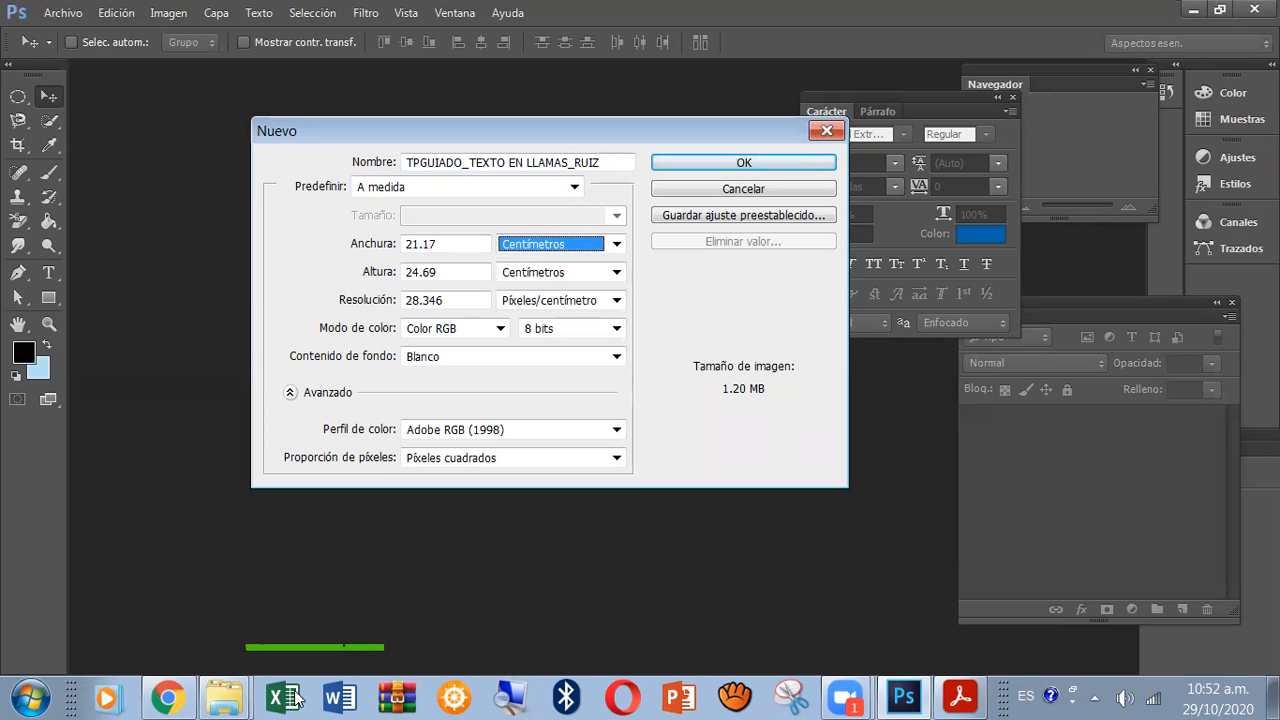
click(965, 697)
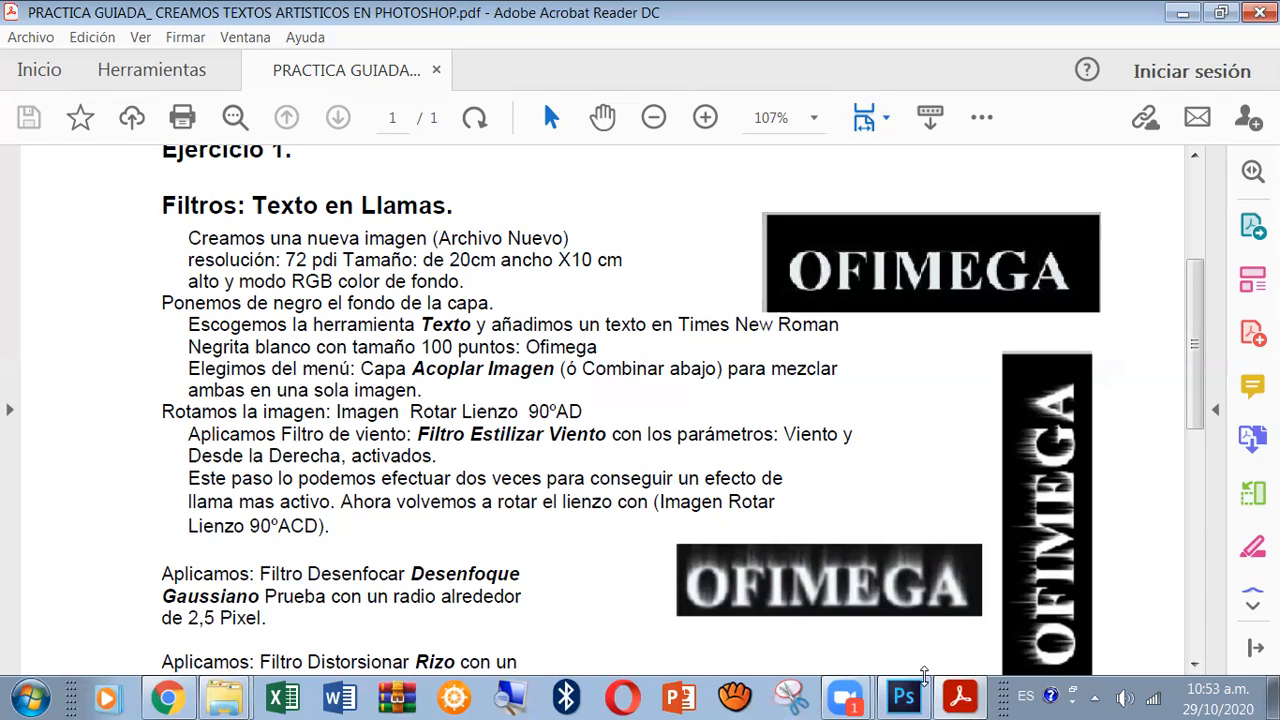
click(903, 697)
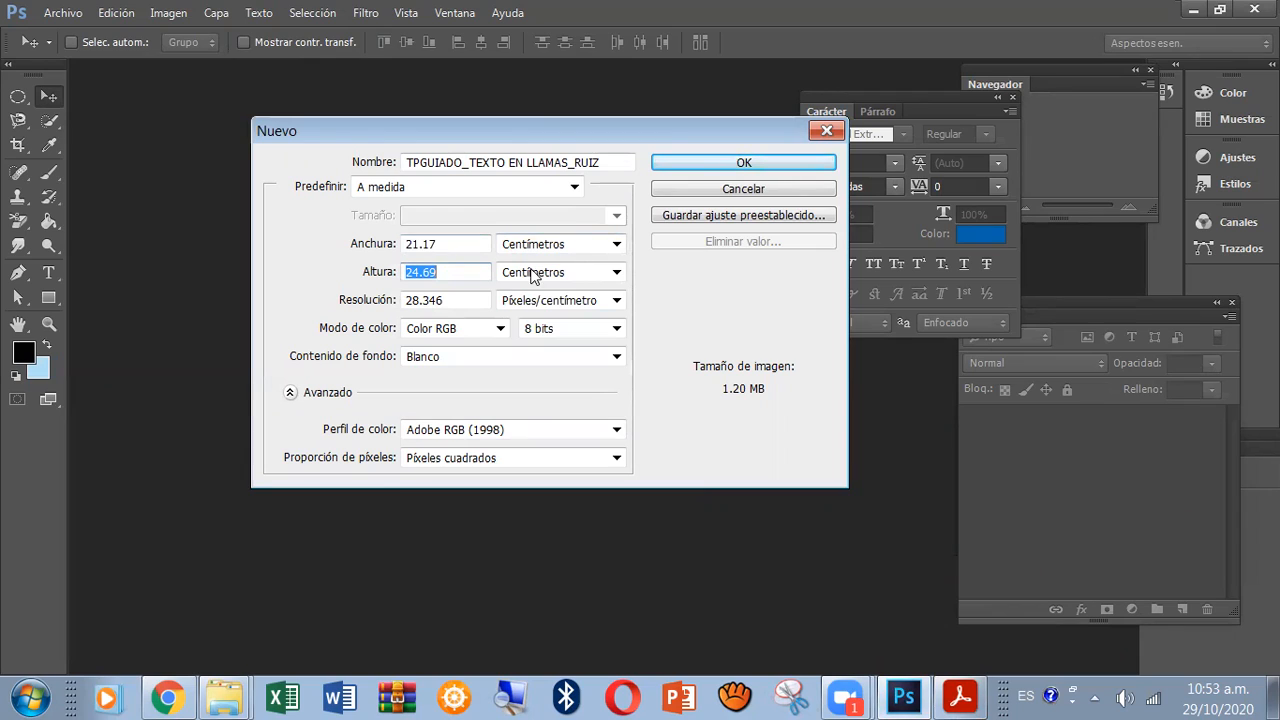
Set the new document's width to 20 cm and its height to 10 cm.
click(616, 246)
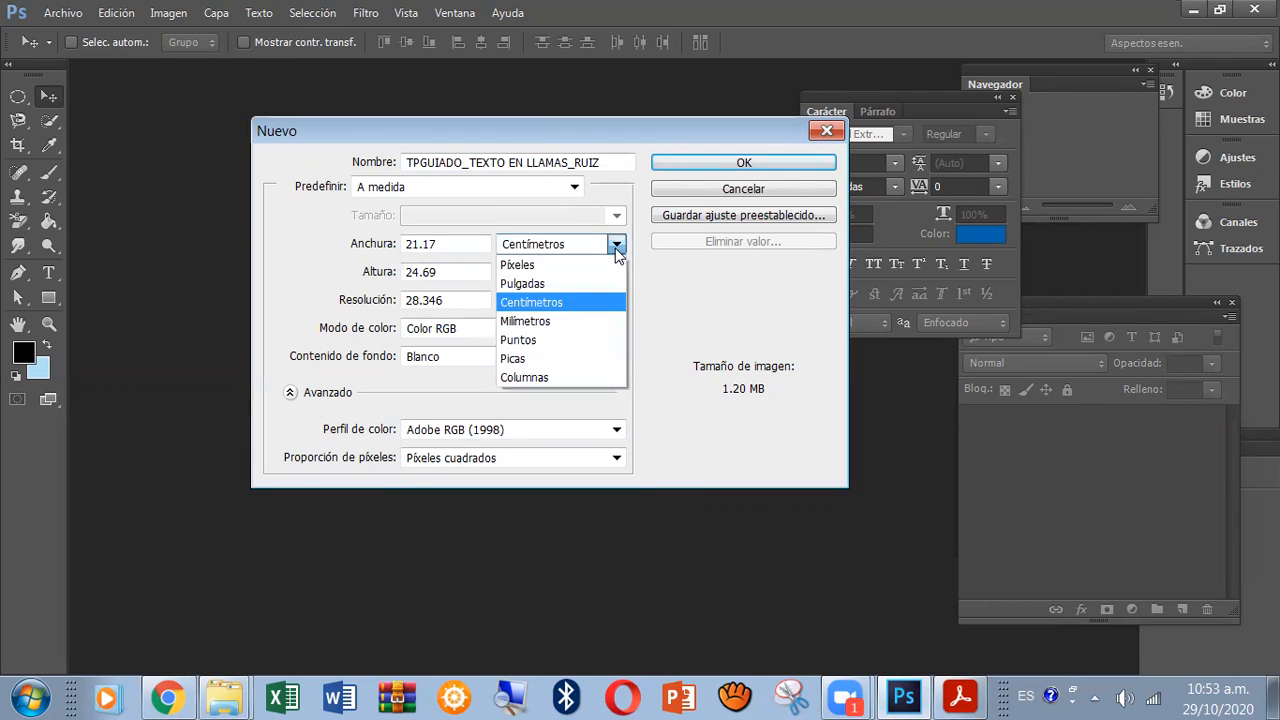
click(566, 300)
drag(444, 244, 378, 250)
key(BackSpace)
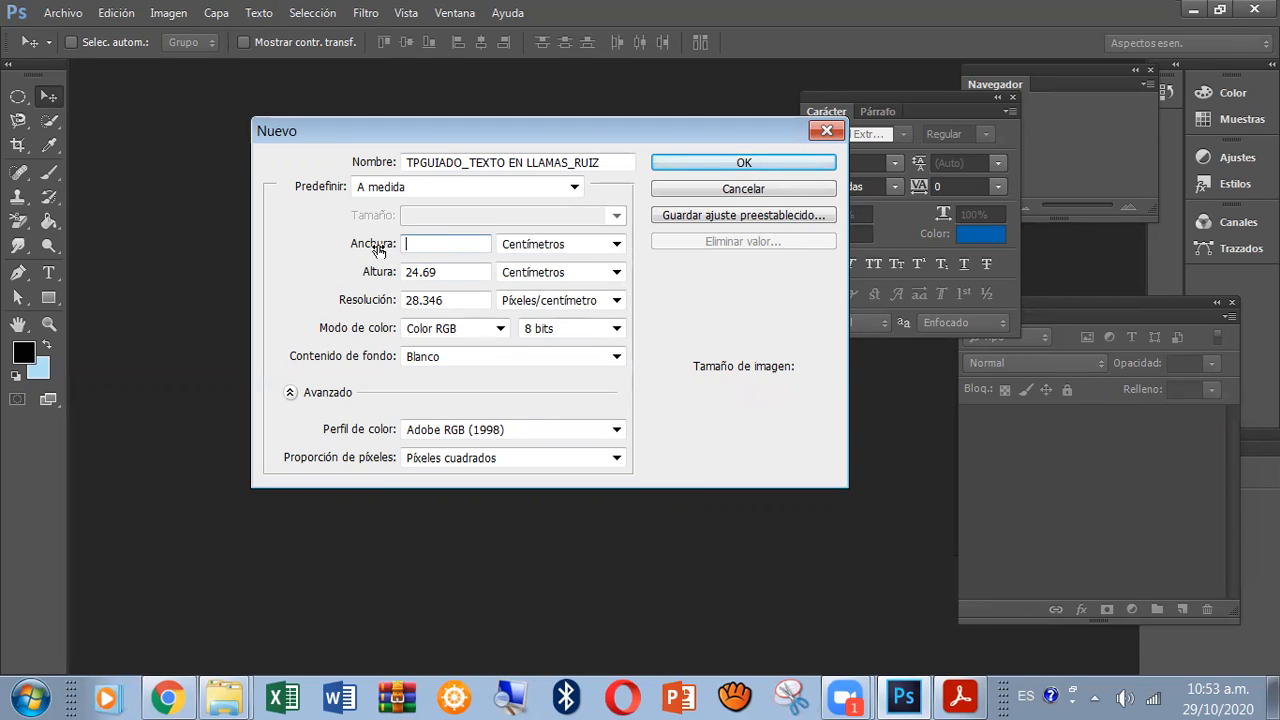
text(20)
drag(442, 272, 342, 279)
text(10)
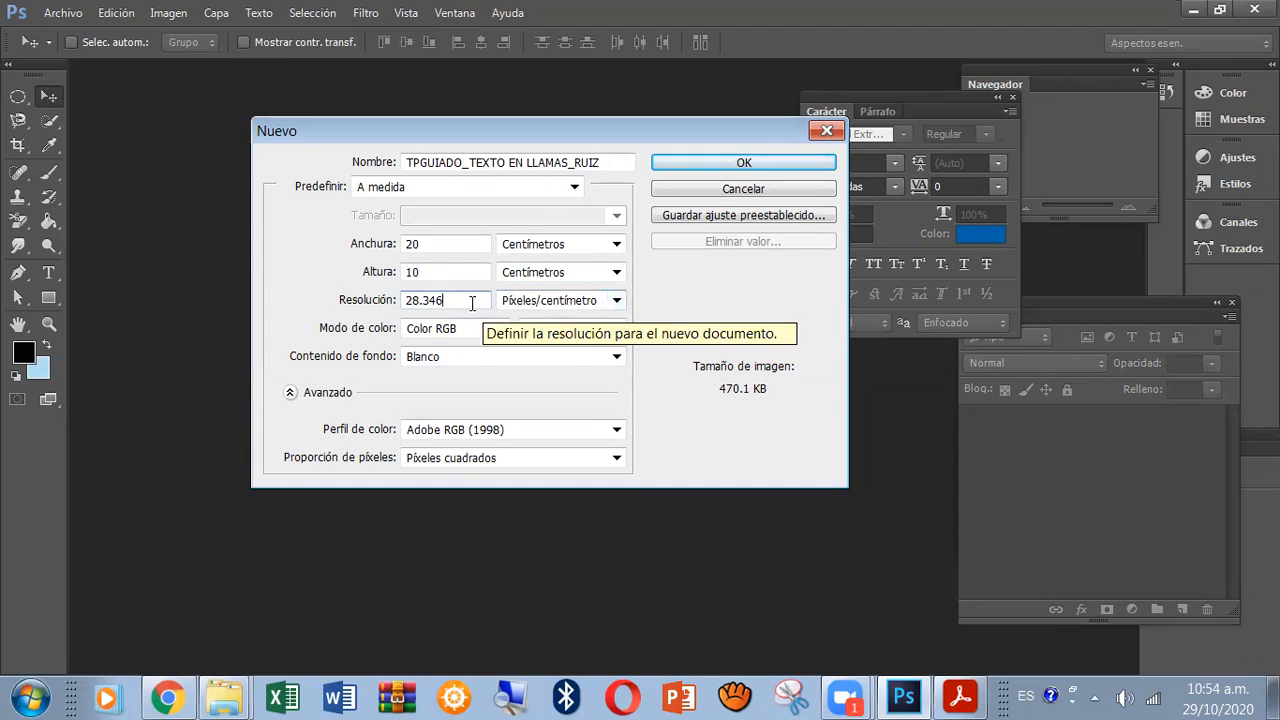
Set the new document's resolution to 72 pixels per inch (Píxeles/pulgada).
drag(460, 302, 313, 318)
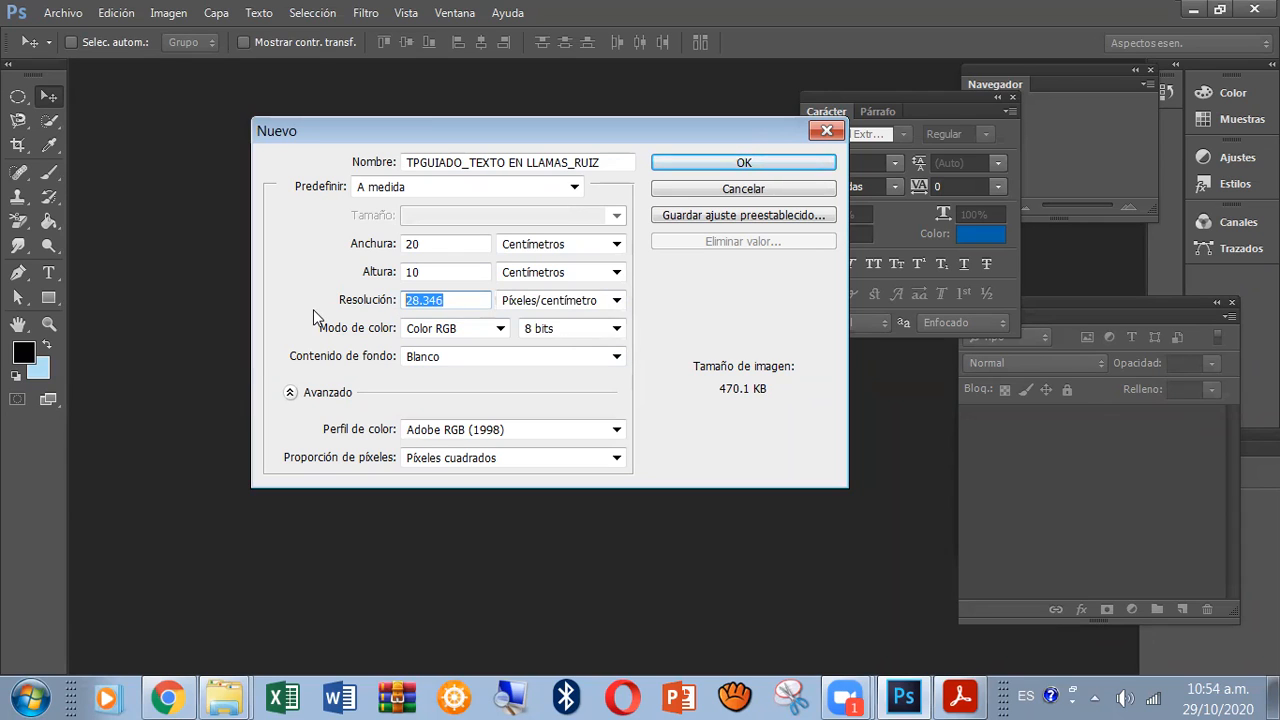
text(72)
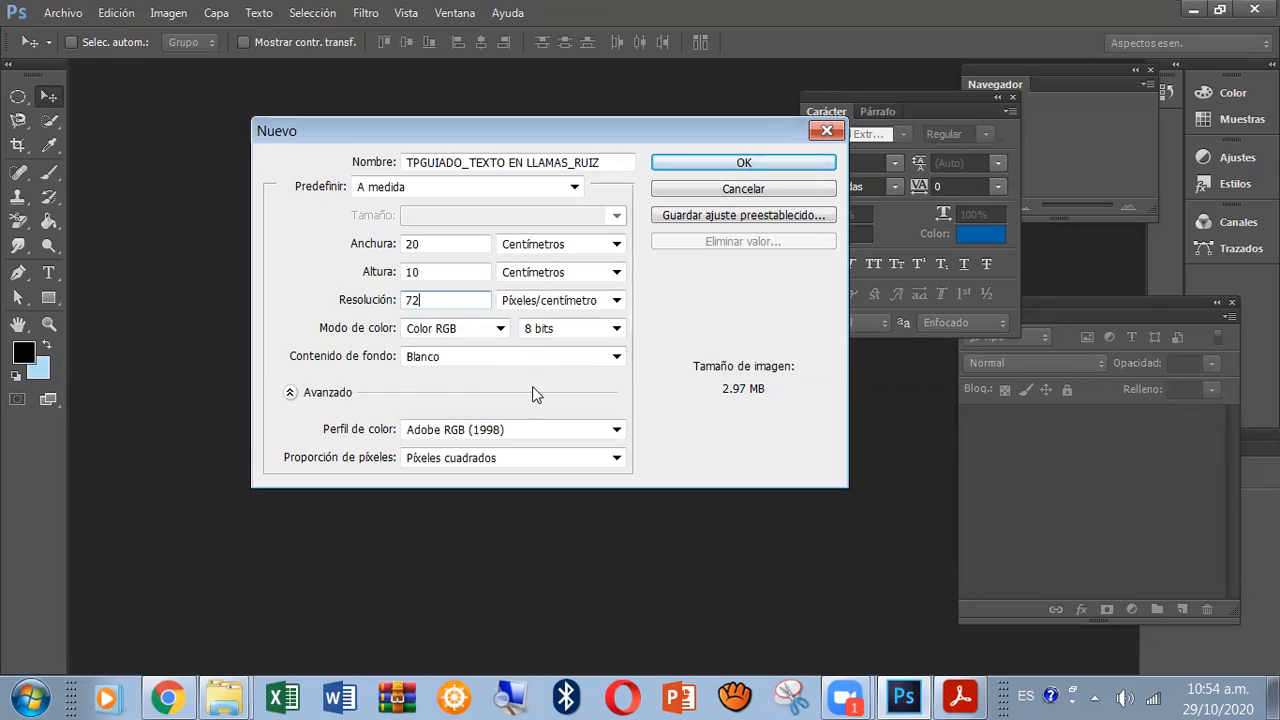
click(617, 302)
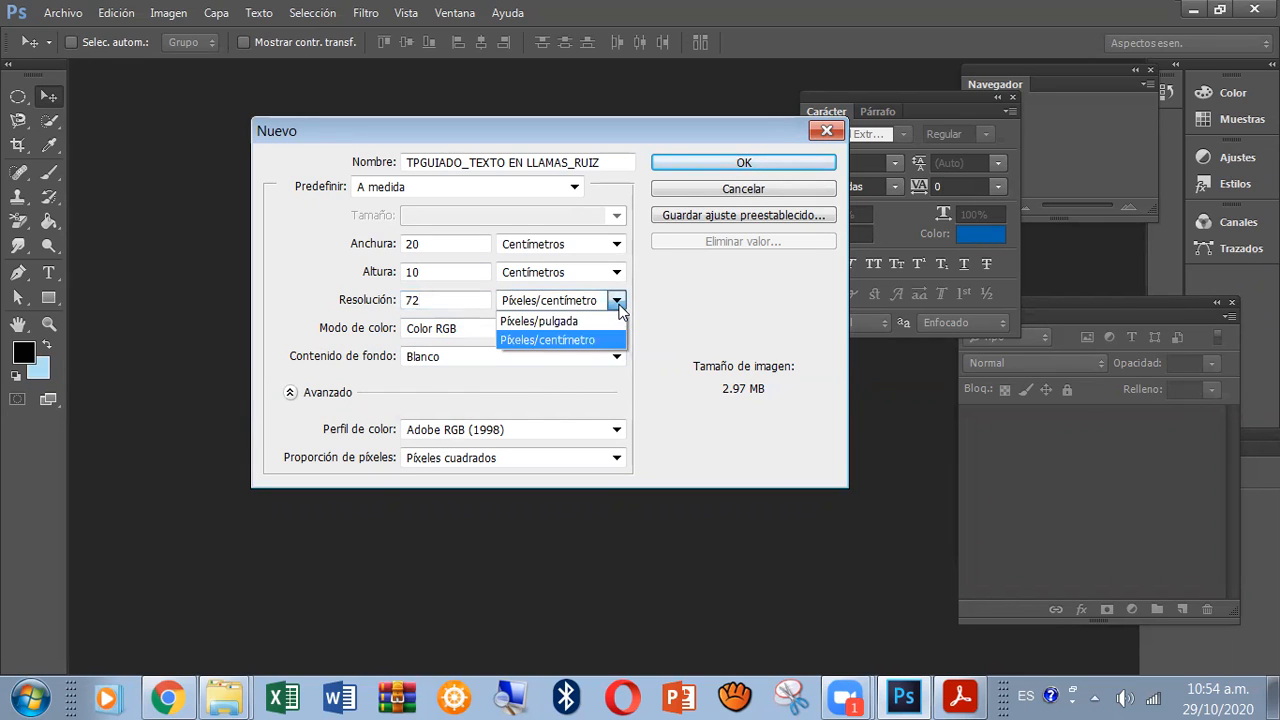
click(600, 321)
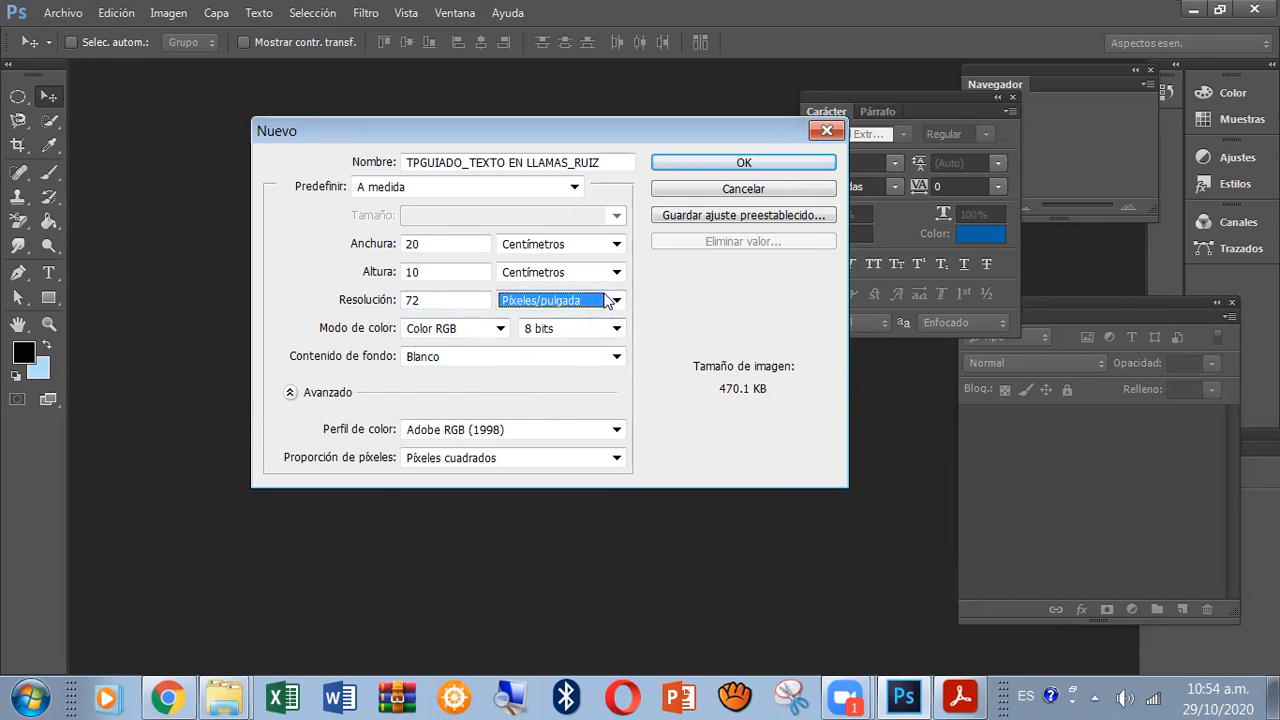
click(616, 300)
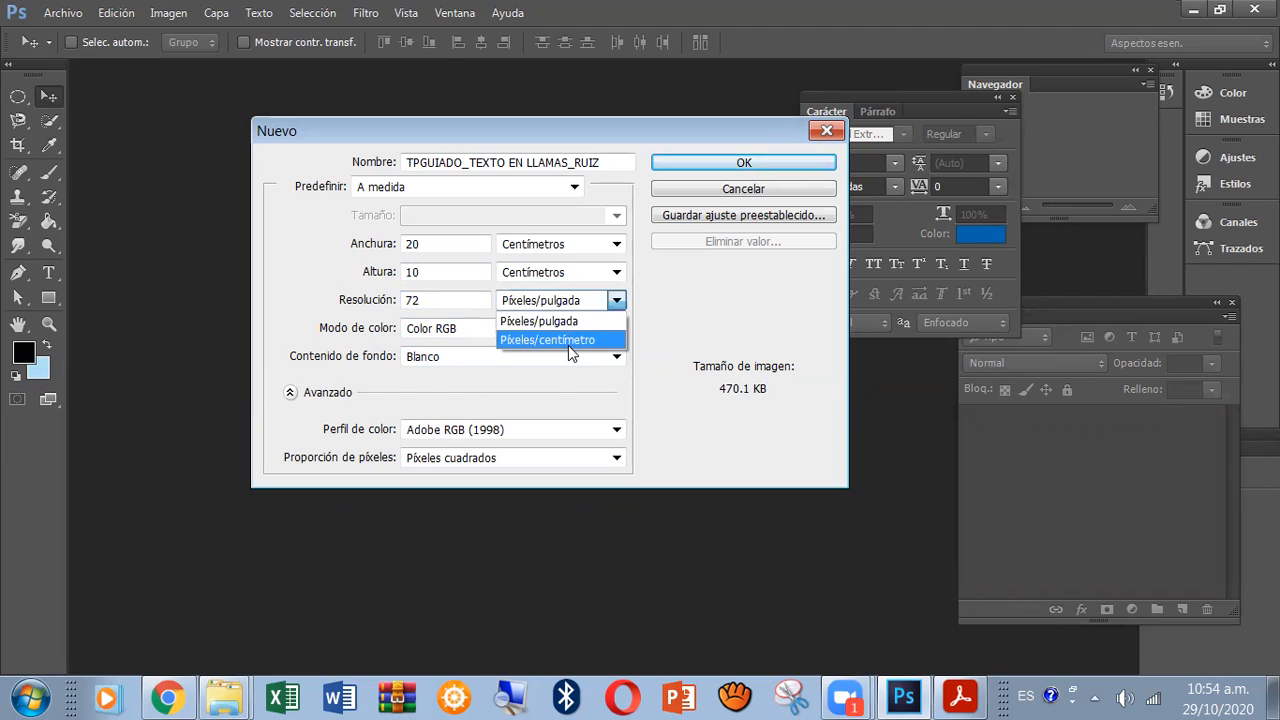
click(566, 321)
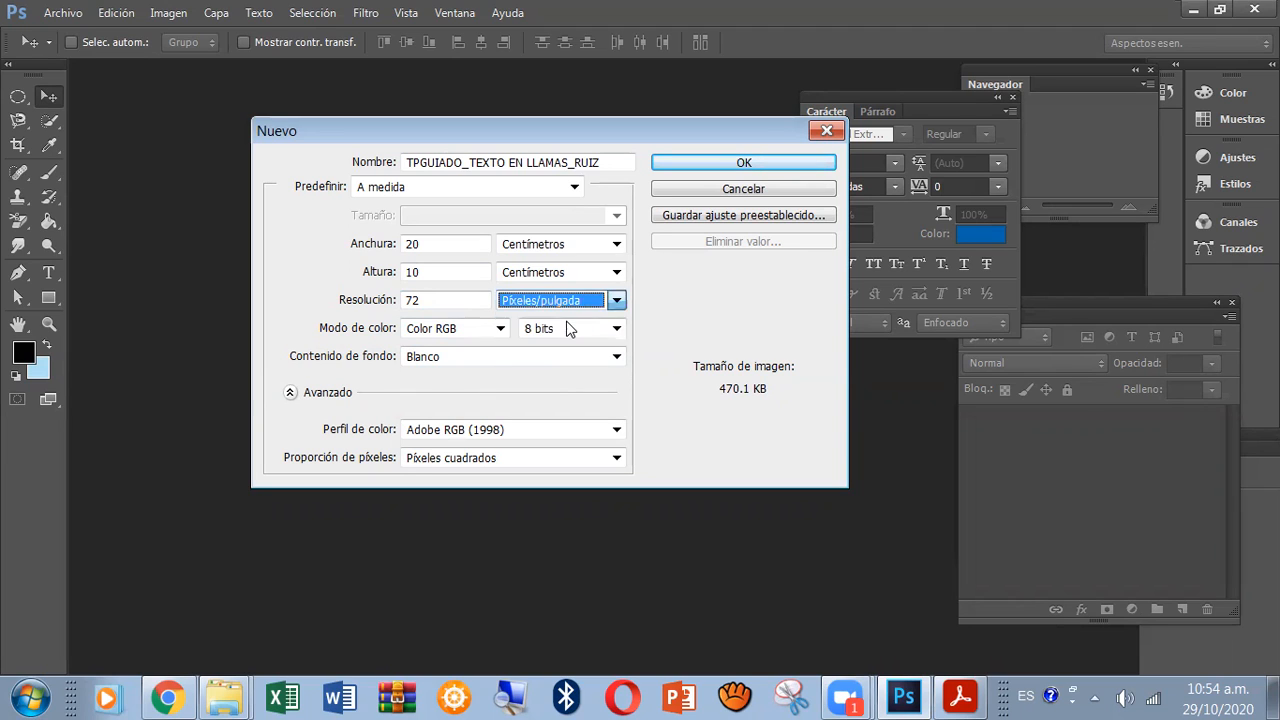
Choose Color RGB as the new document's colour mode and create the document.
click(427, 301)
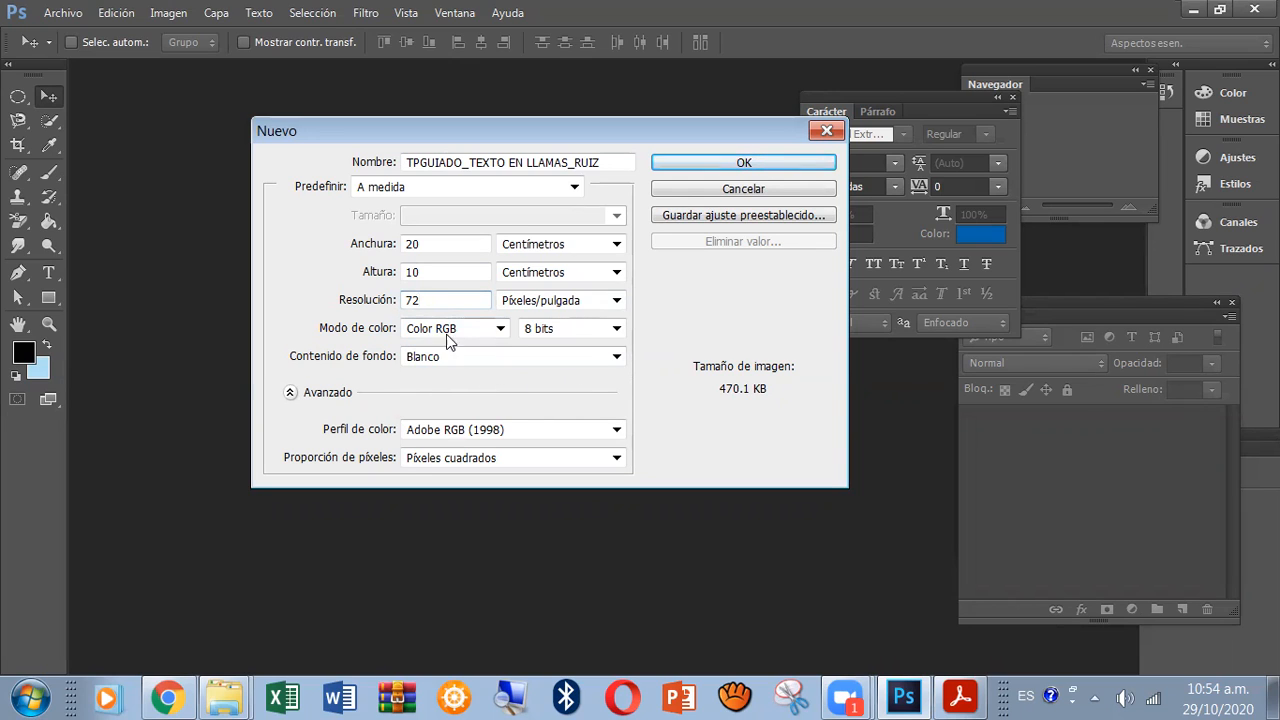
click(500, 328)
click(480, 377)
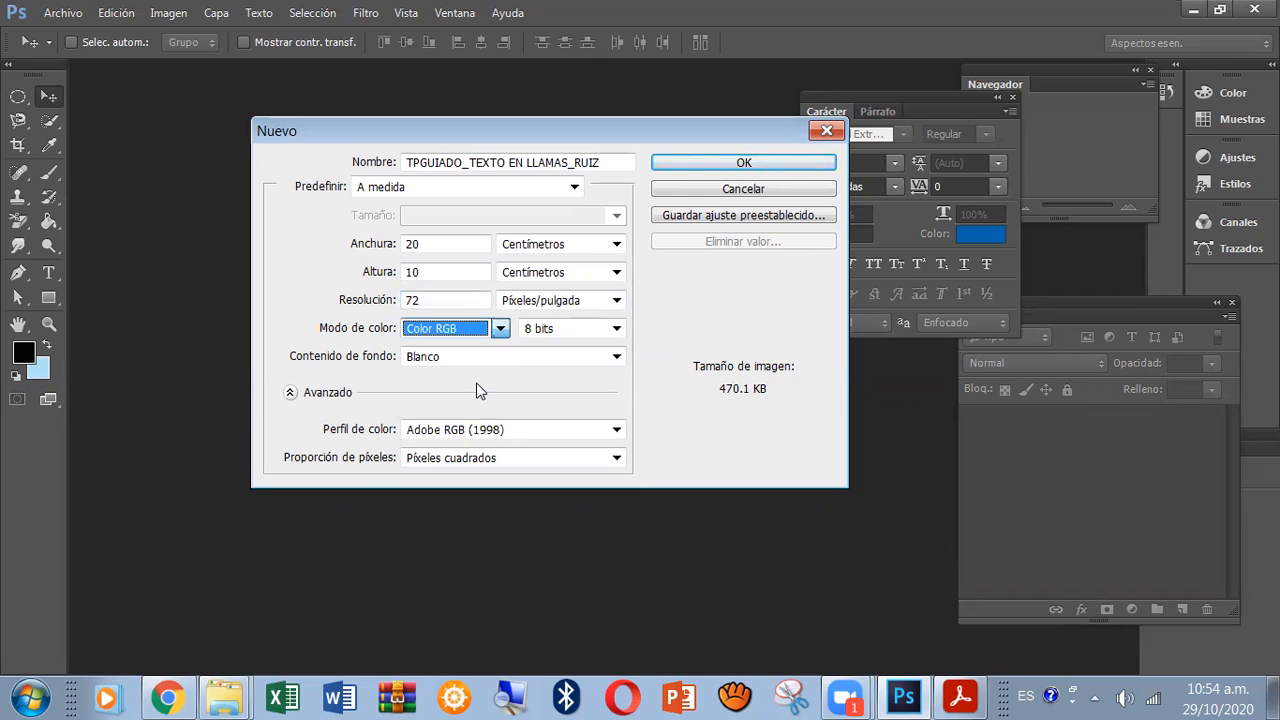
click(771, 166)
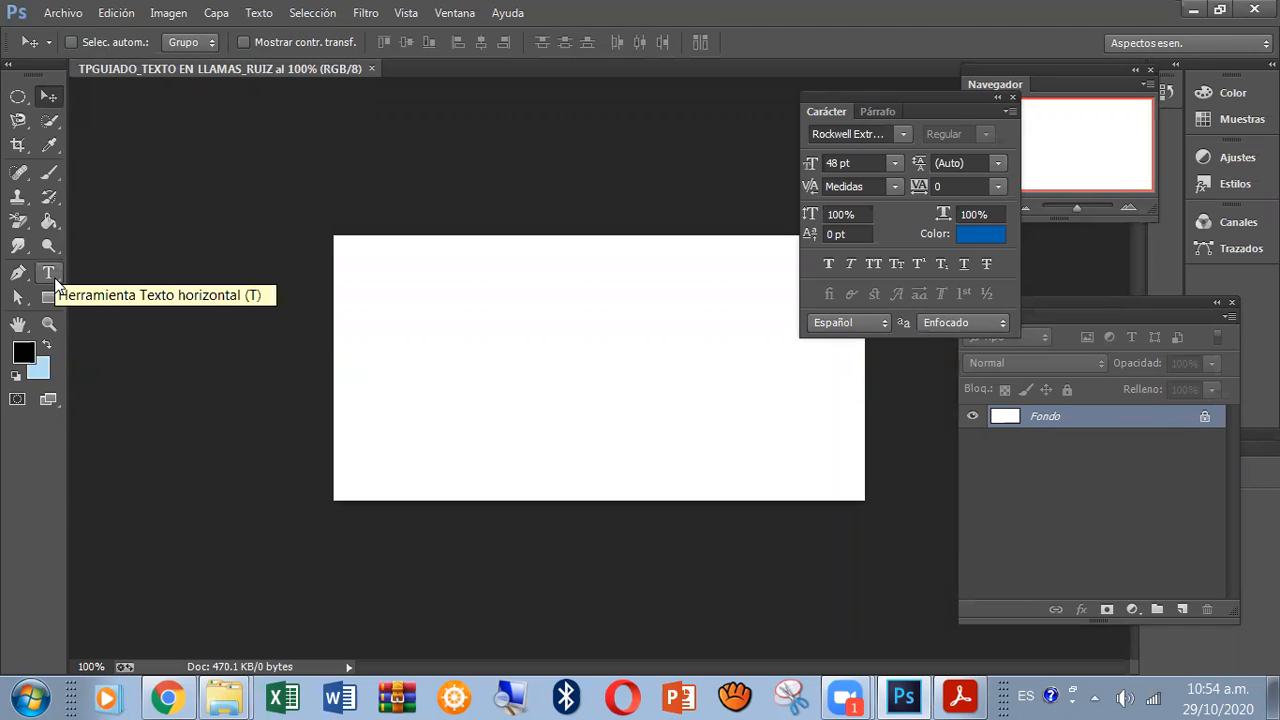
Add the horizontal text "OFIMEGA" on the canvas with the Horizontal Type tool.
click(55, 283)
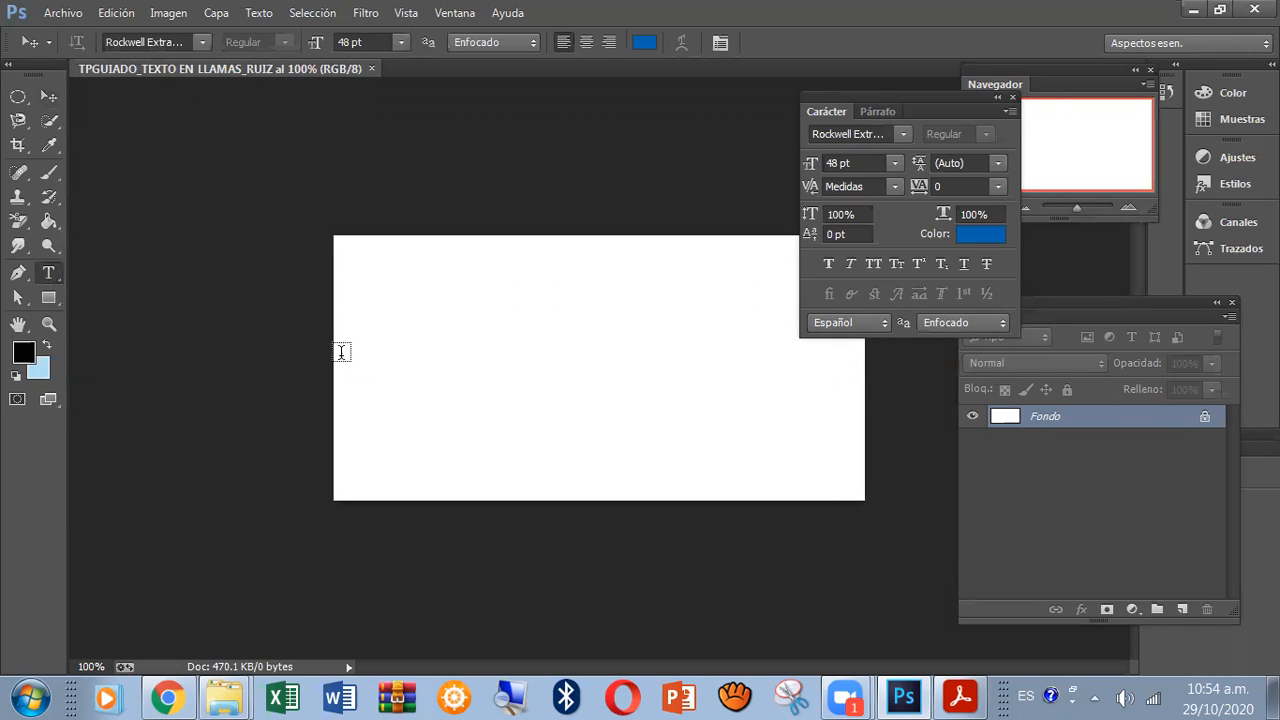
right_click(56, 275)
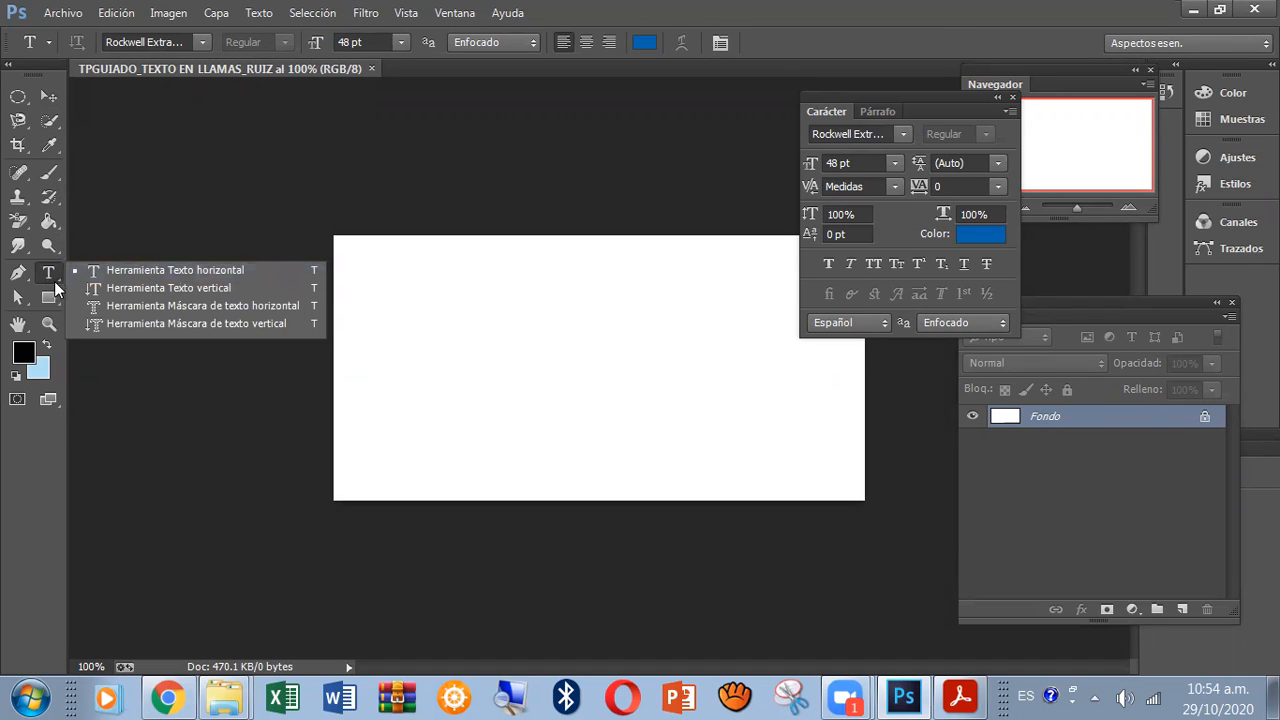
click(161, 268)
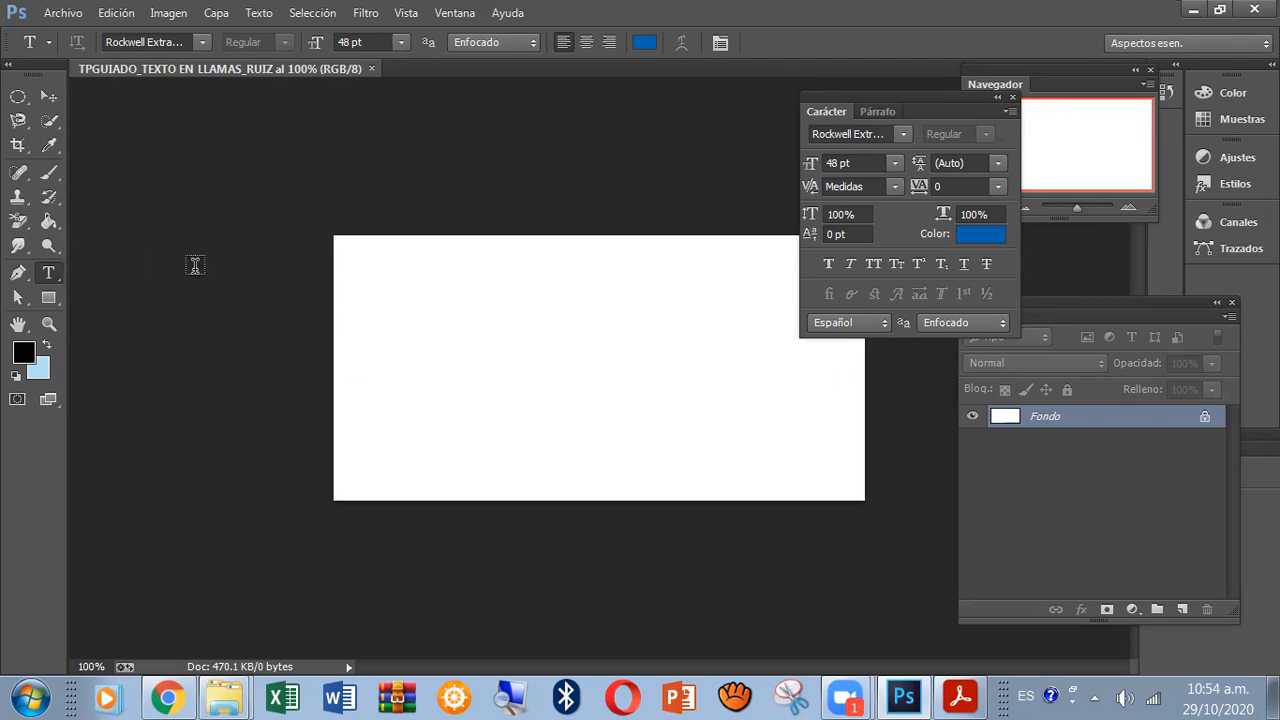
click(416, 364)
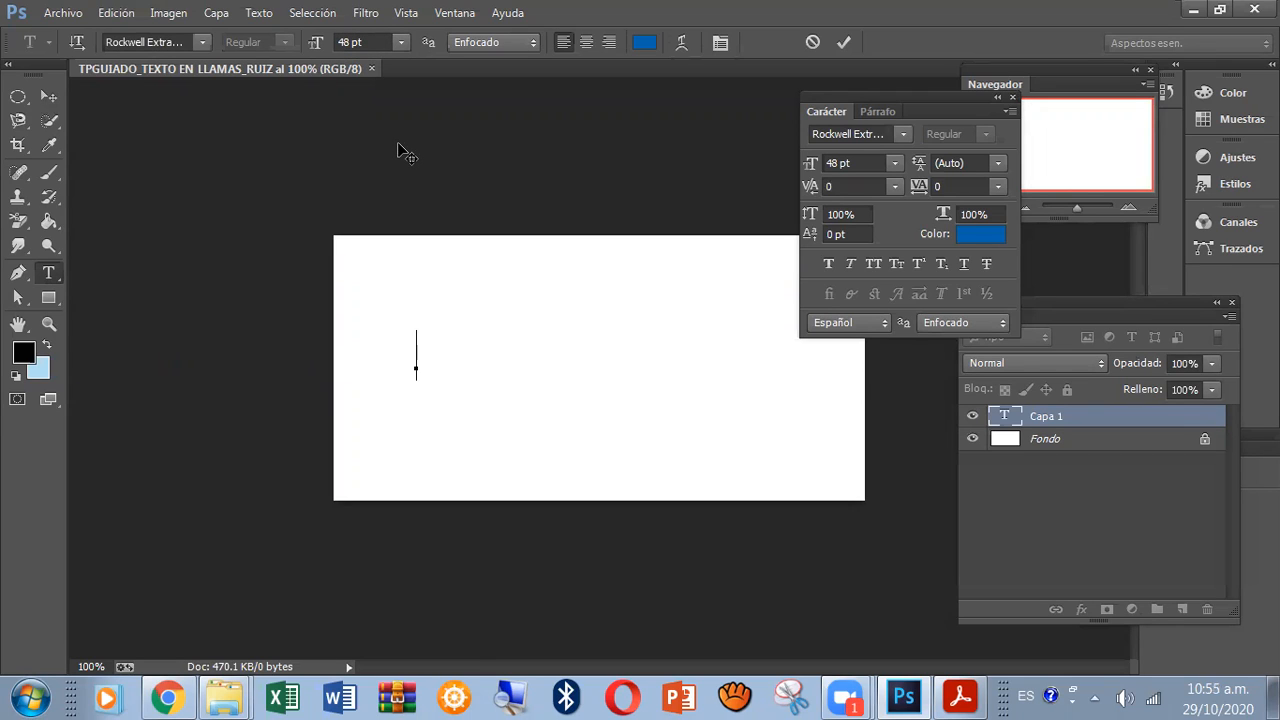
text(OF)
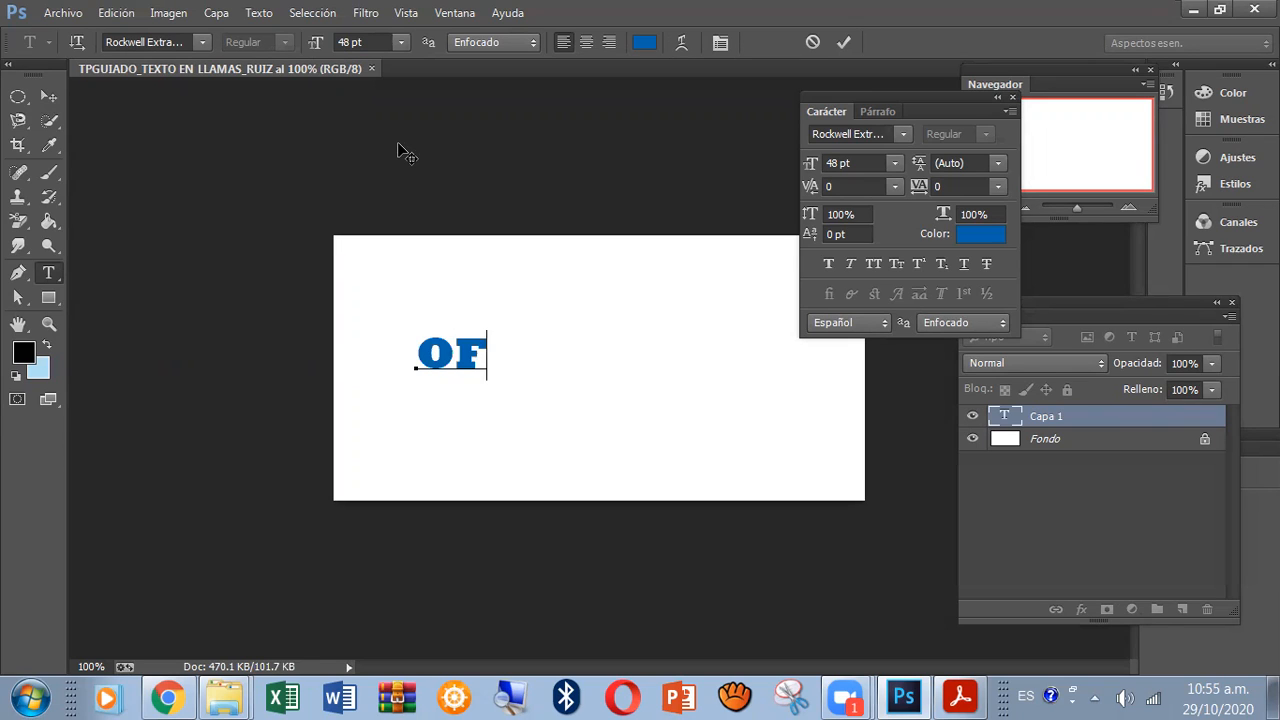
text(IMEGA)
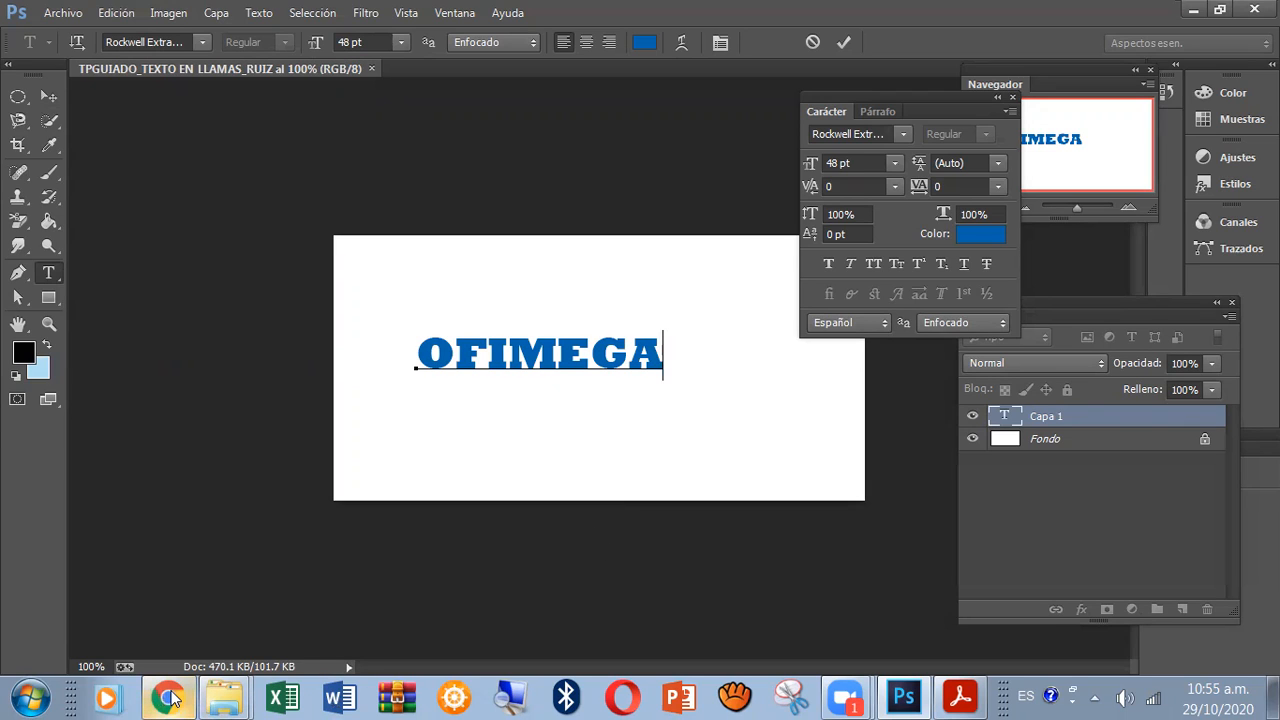
Consult the flaming-text instructions in the practice PDF, then return to Photoshop and make Fondo the active layer.
mouse_move(172, 697)
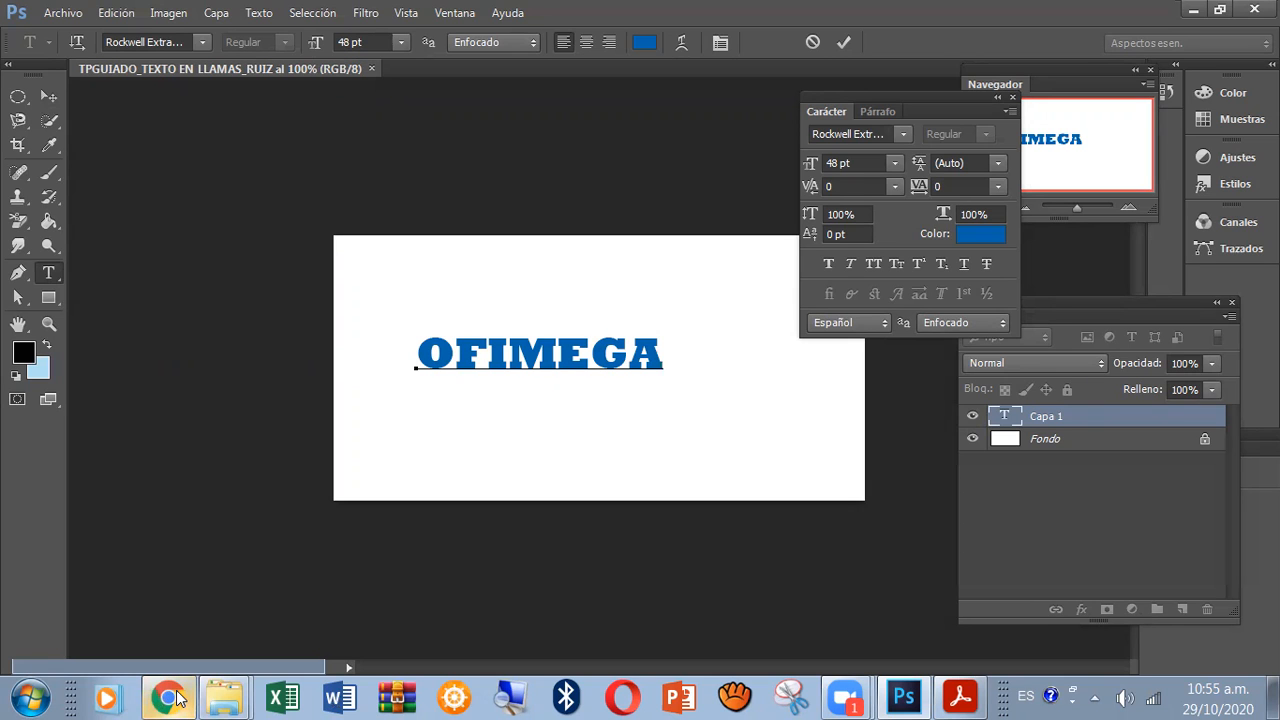
click(963, 697)
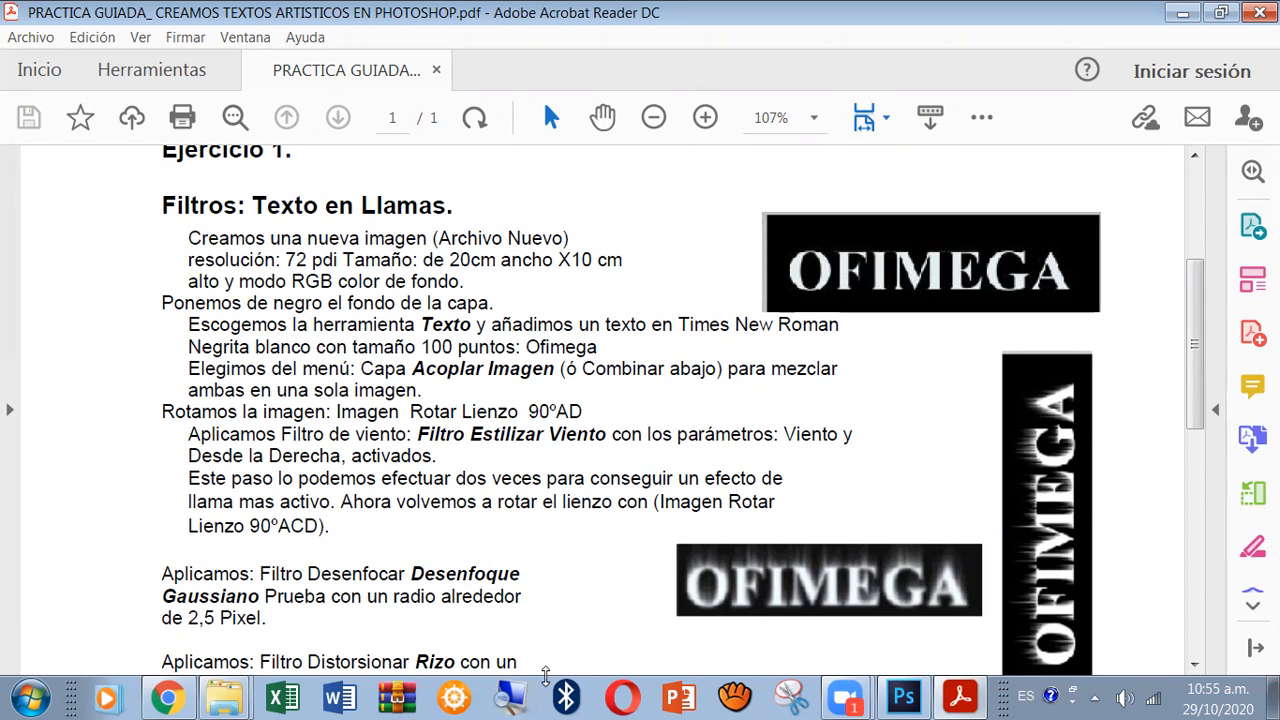
click(915, 698)
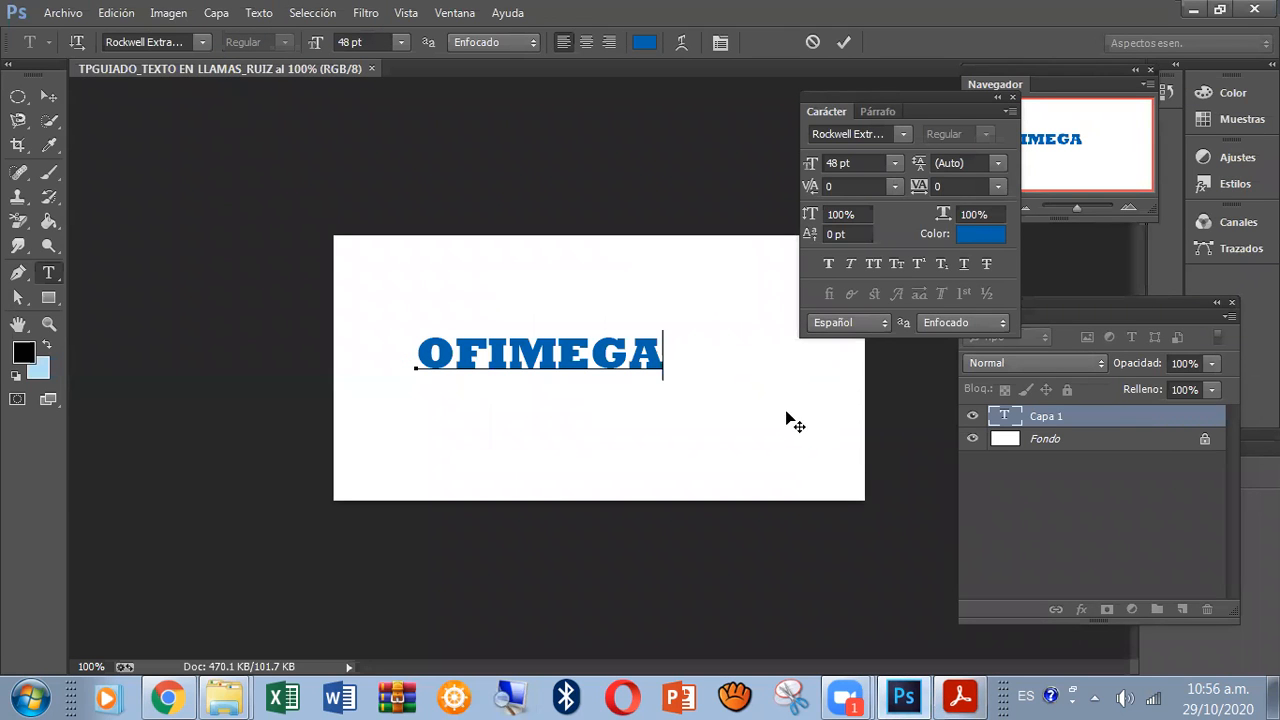
click(1055, 443)
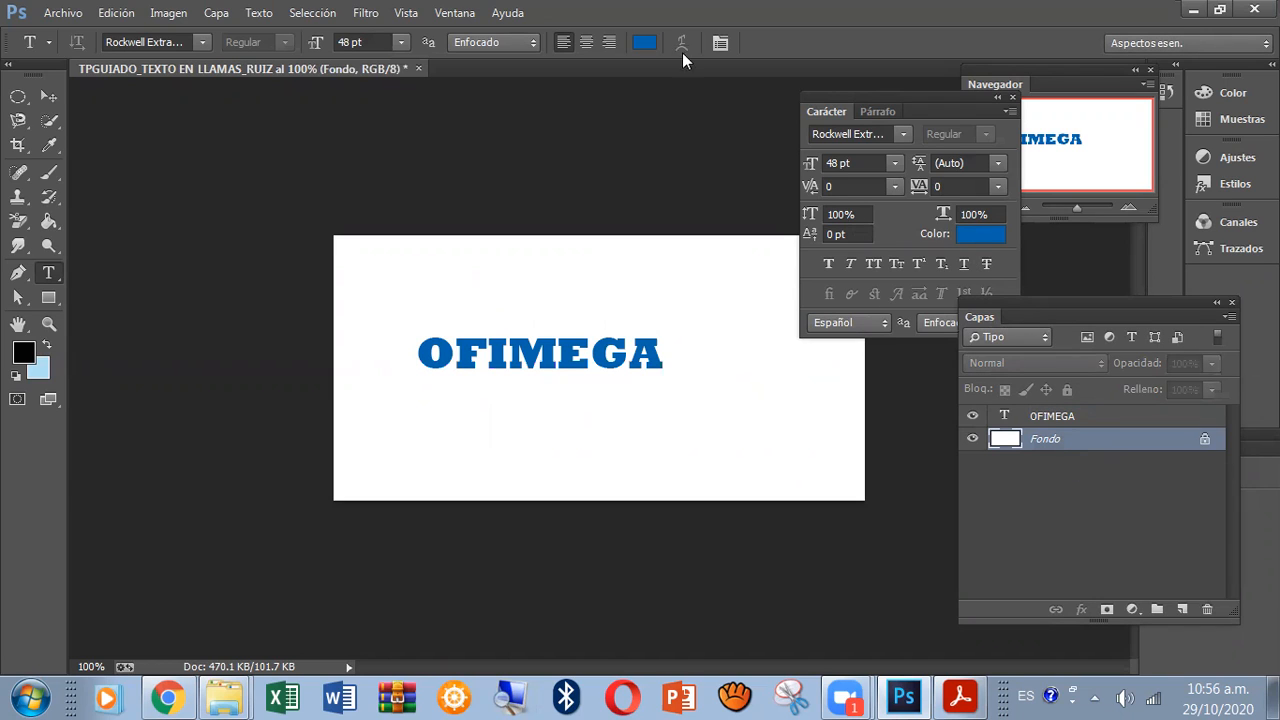
click(455, 13)
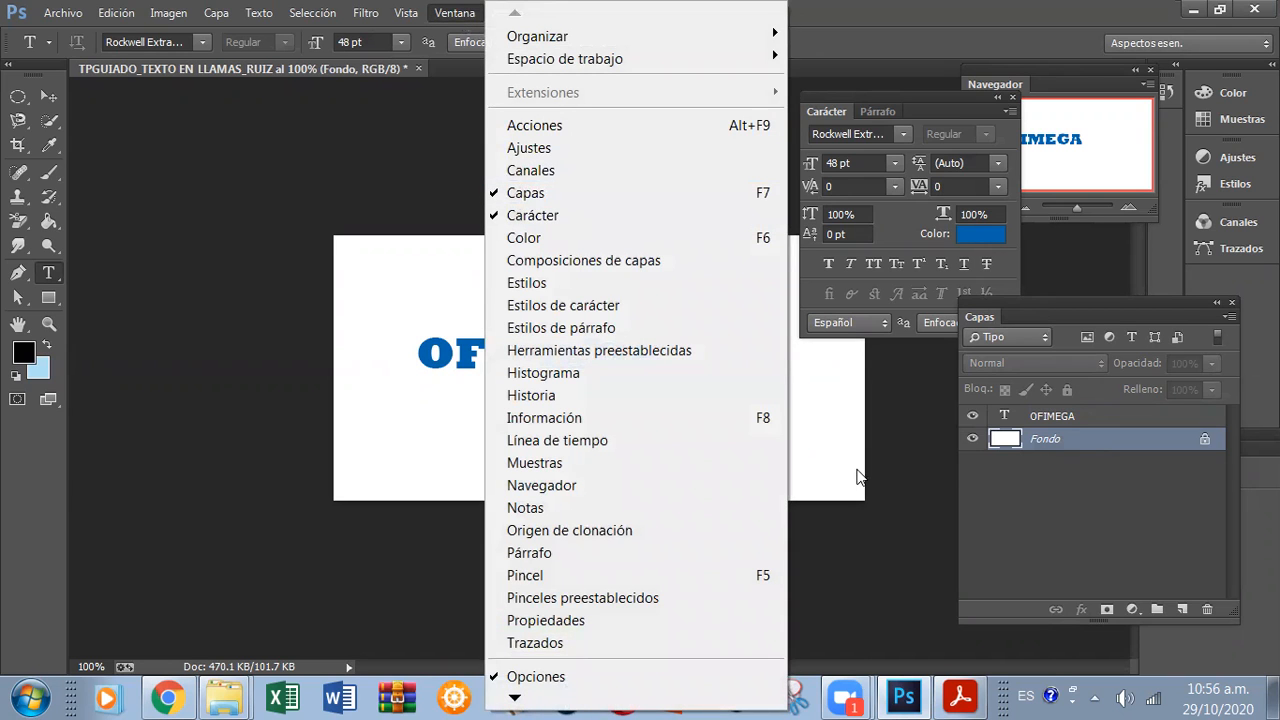
click(937, 463)
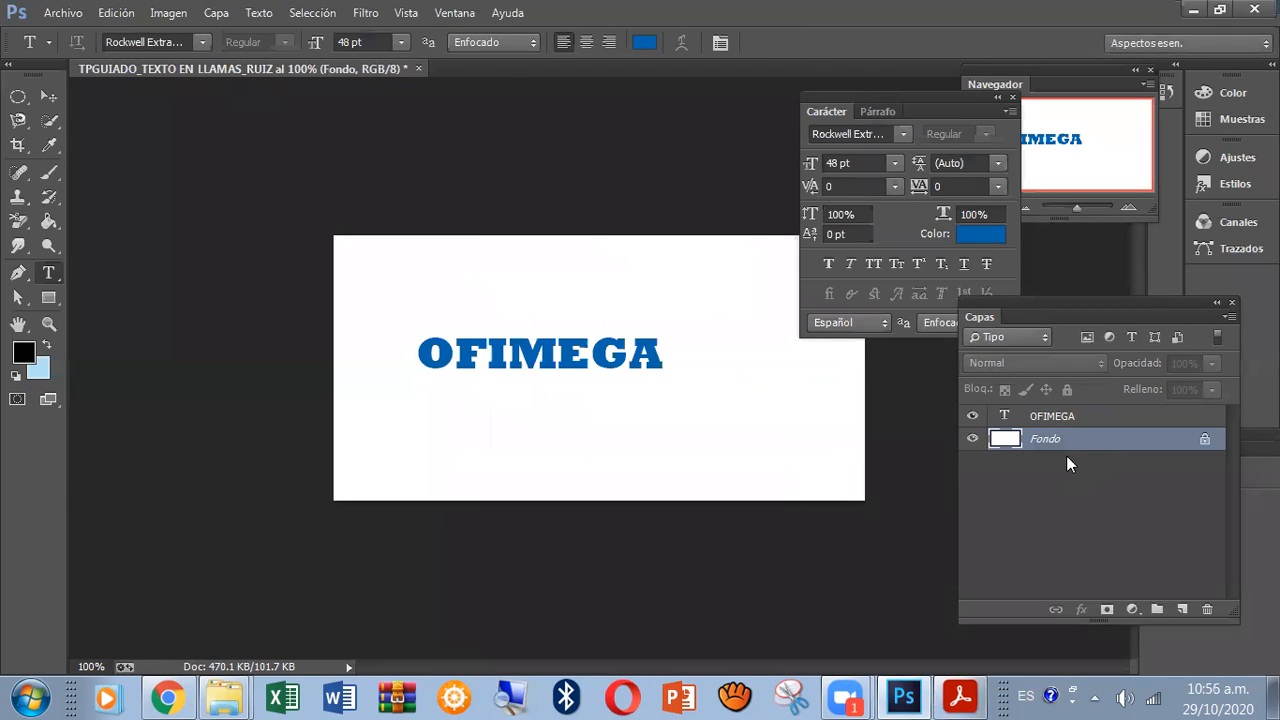
Set the foreground colour to near-black #131516.
click(24, 355)
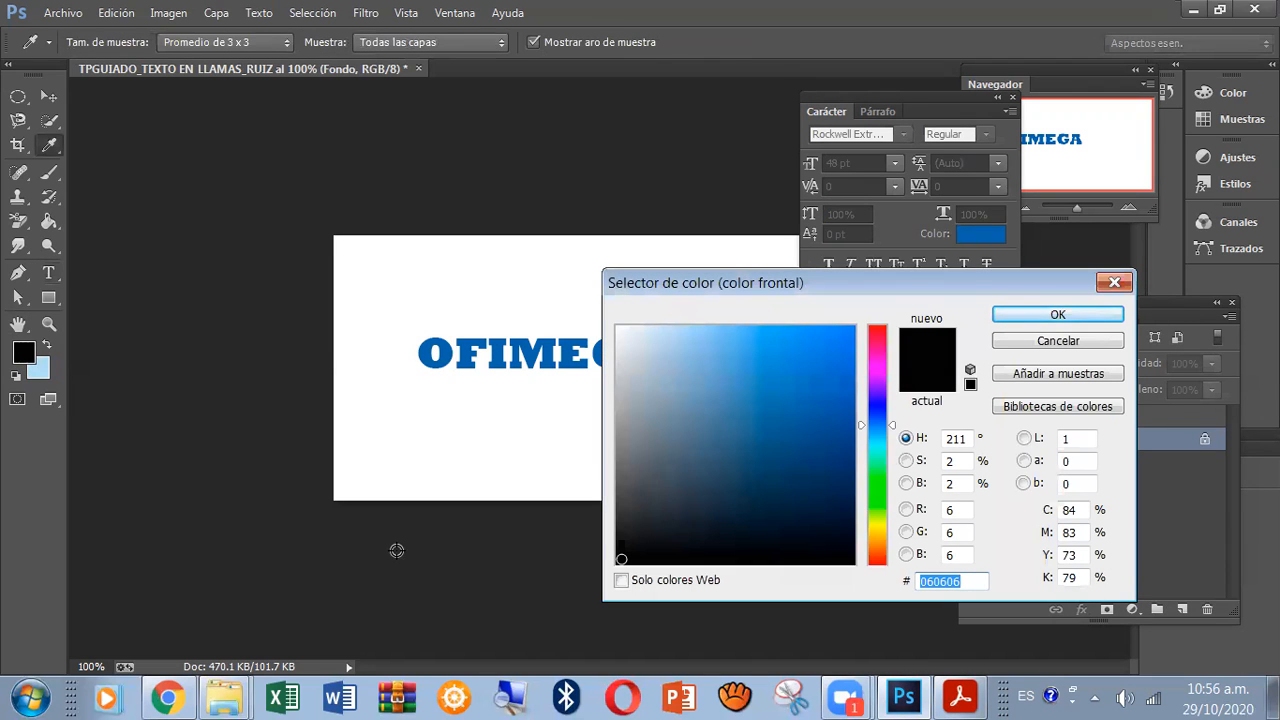
click(41, 366)
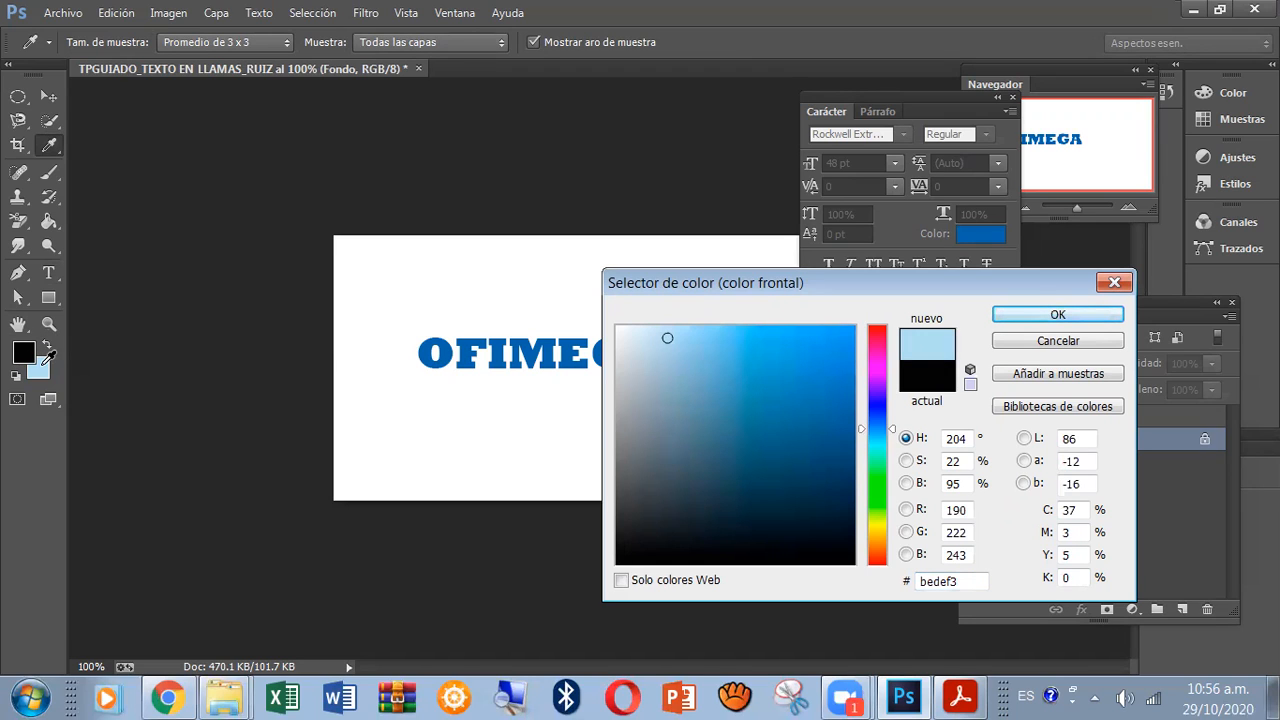
click(653, 543)
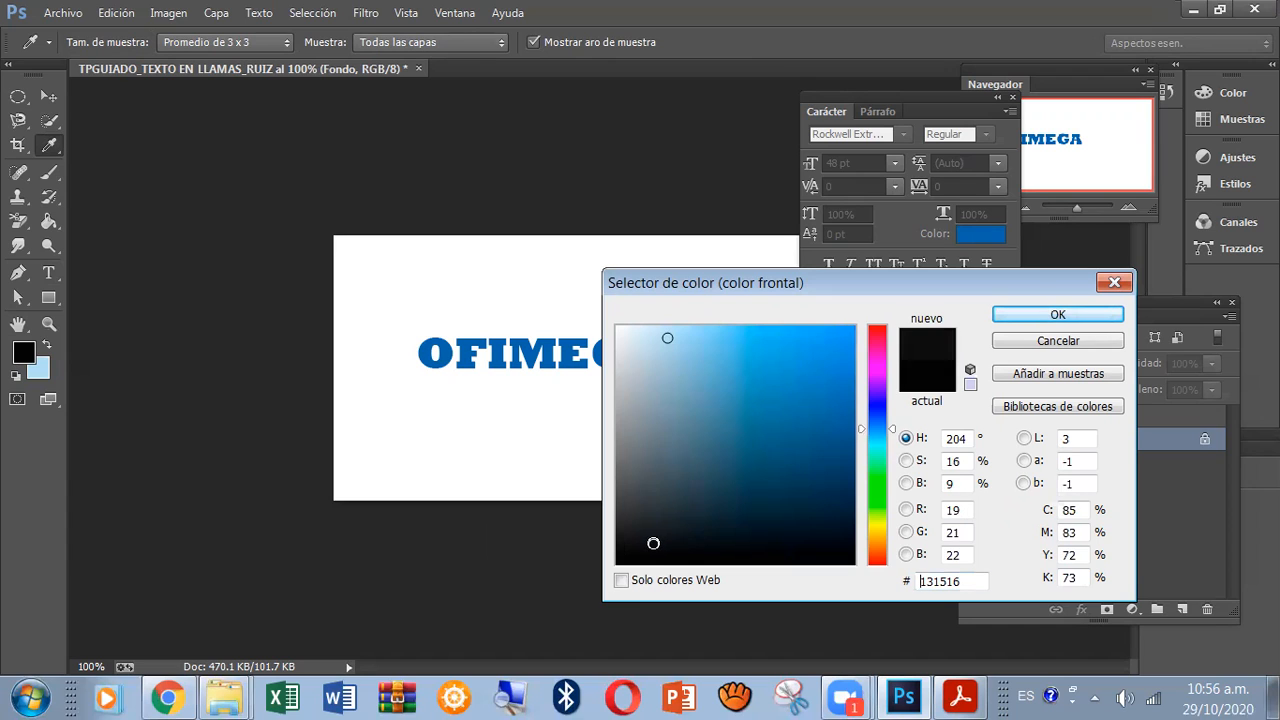
click(1034, 316)
key(t)
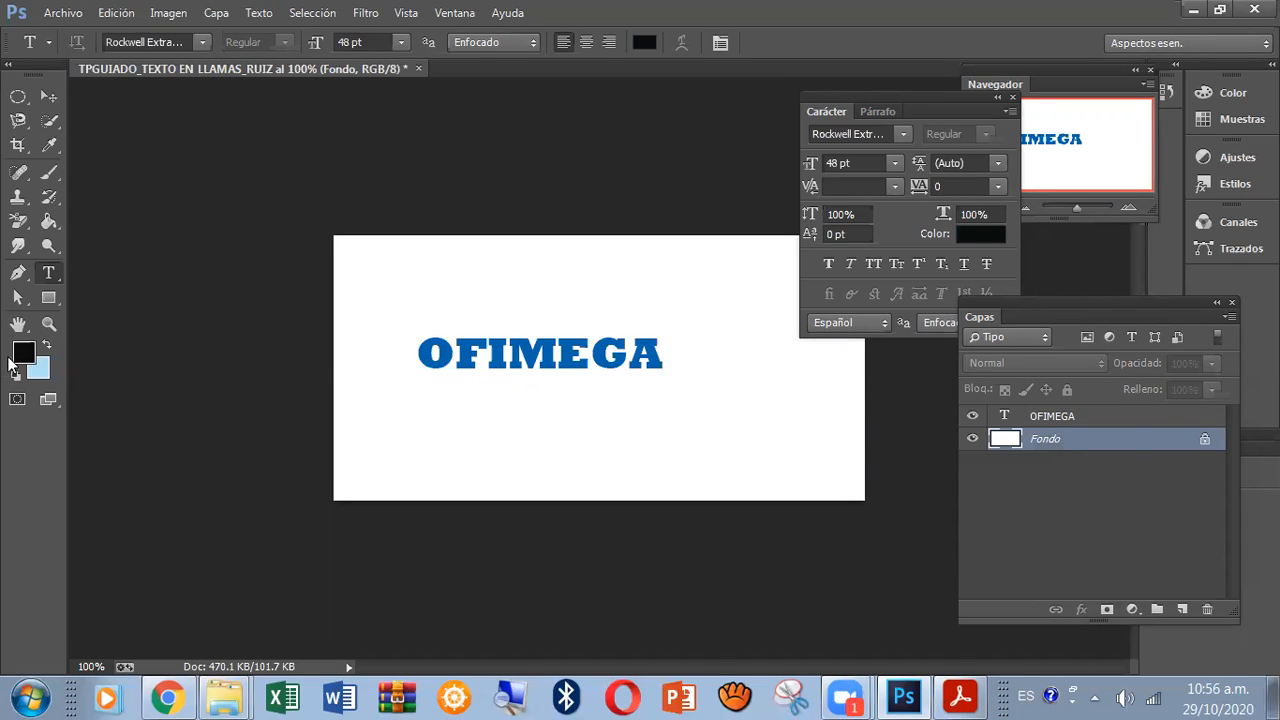
Darken the foreground colour to #0c0d0d.
click(20, 358)
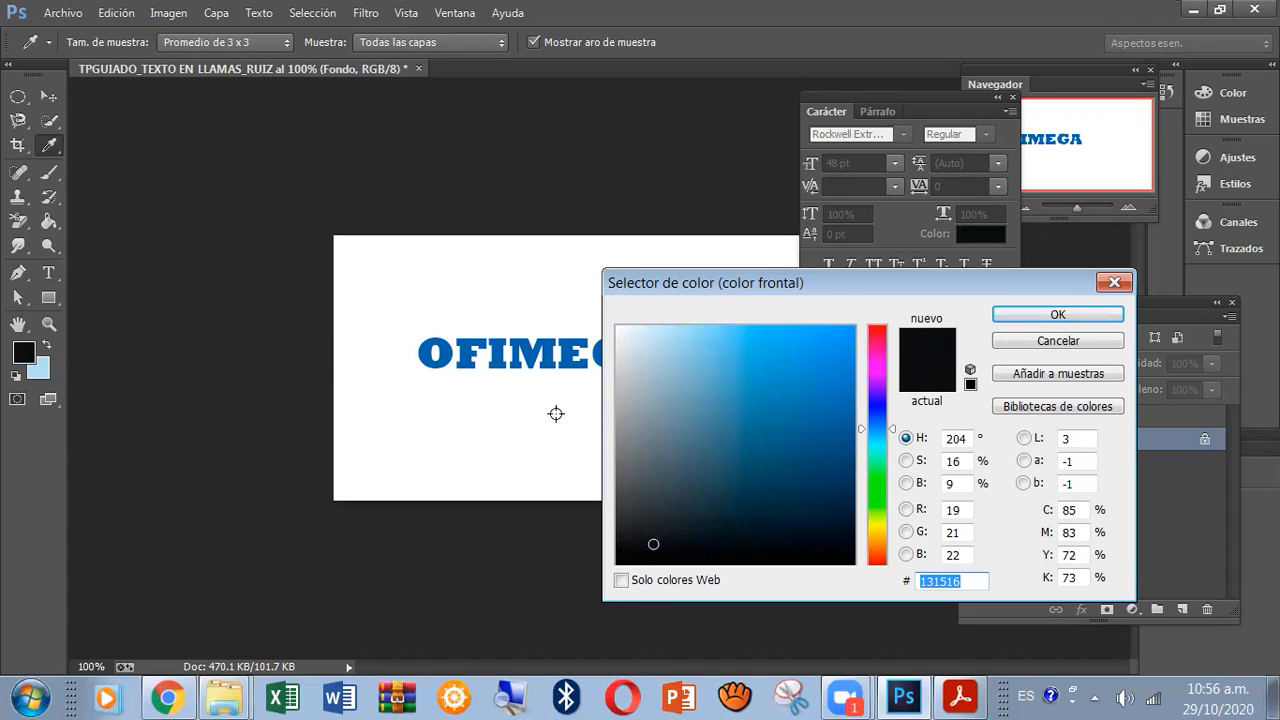
click(629, 553)
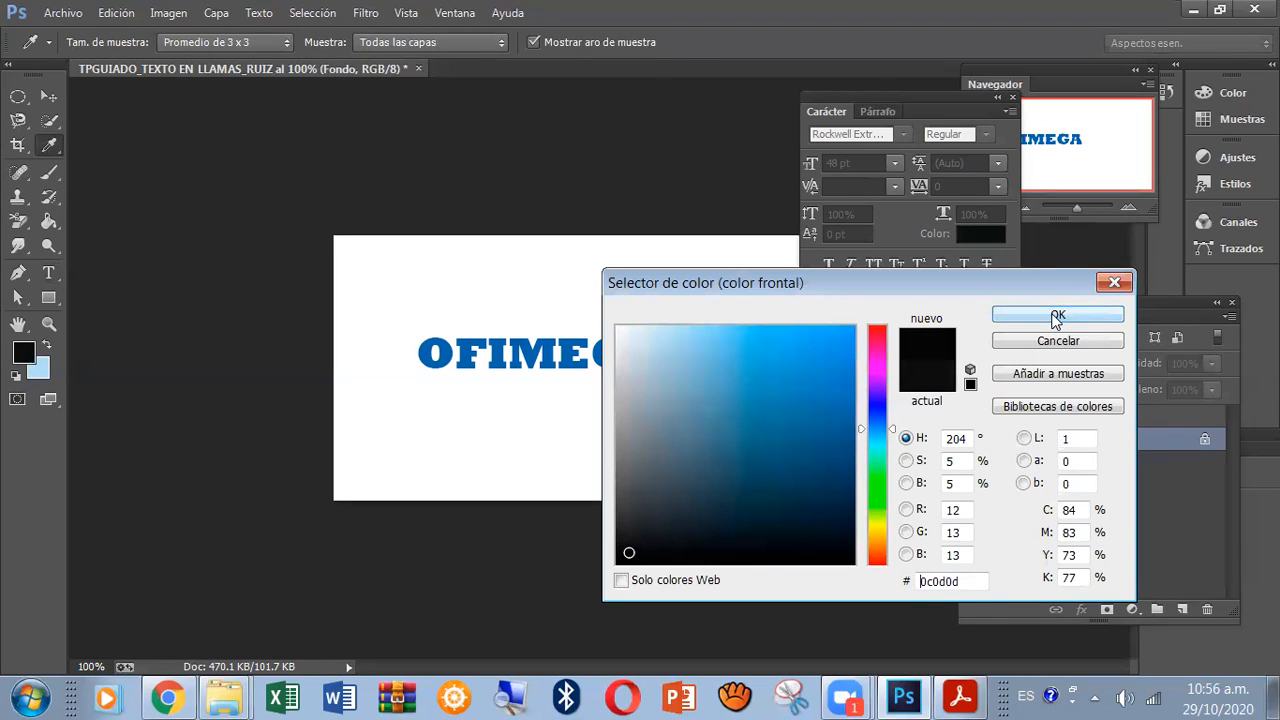
click(1055, 314)
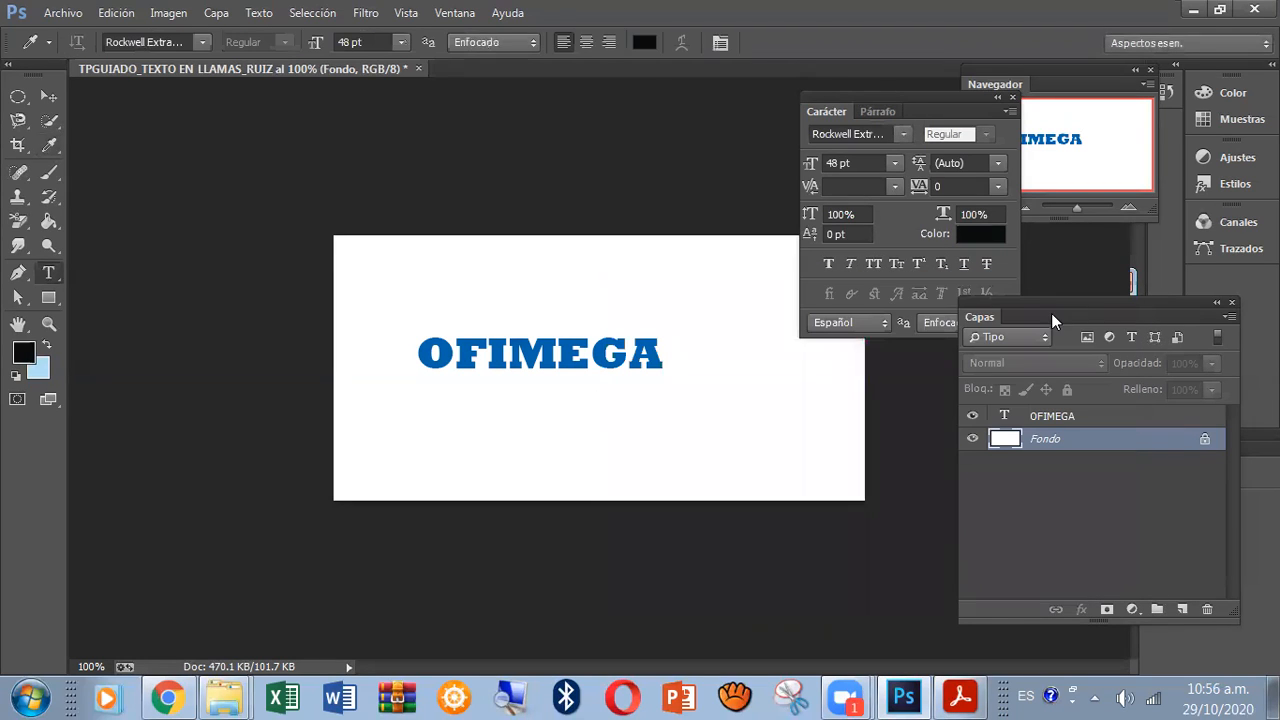
Activate the Paint Bucket tool for filling the Fondo layer.
click(49, 220)
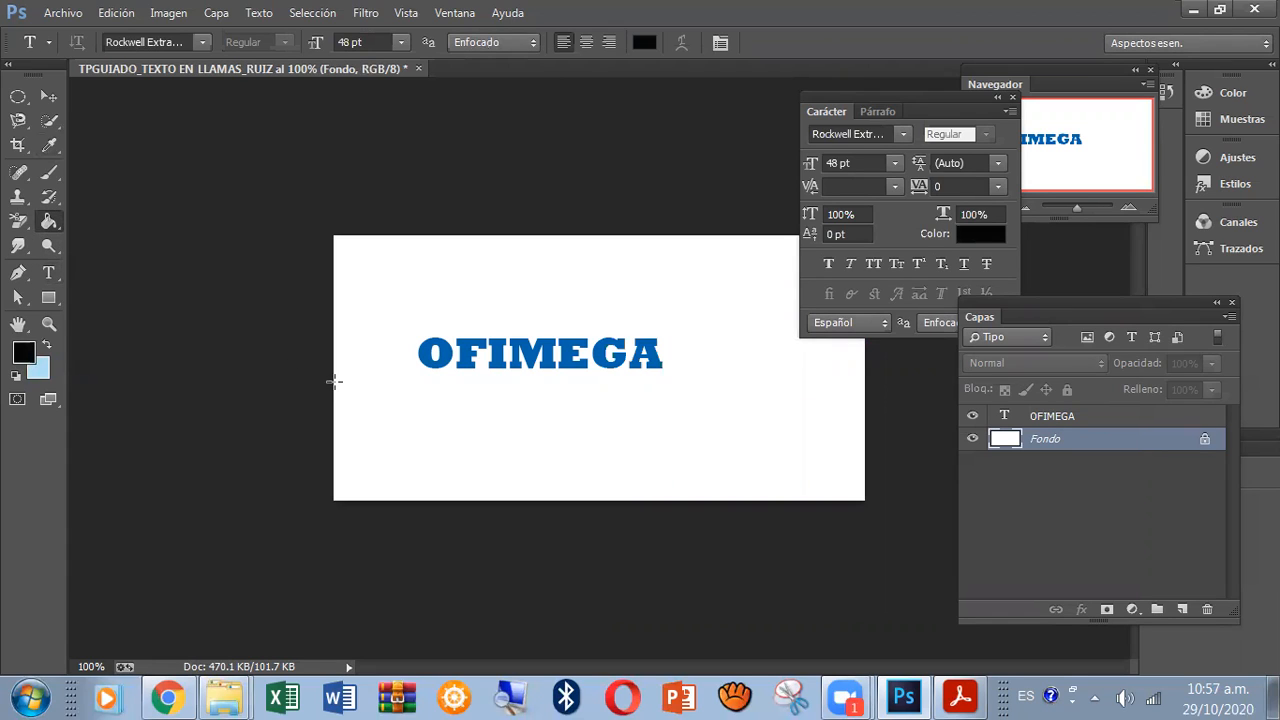